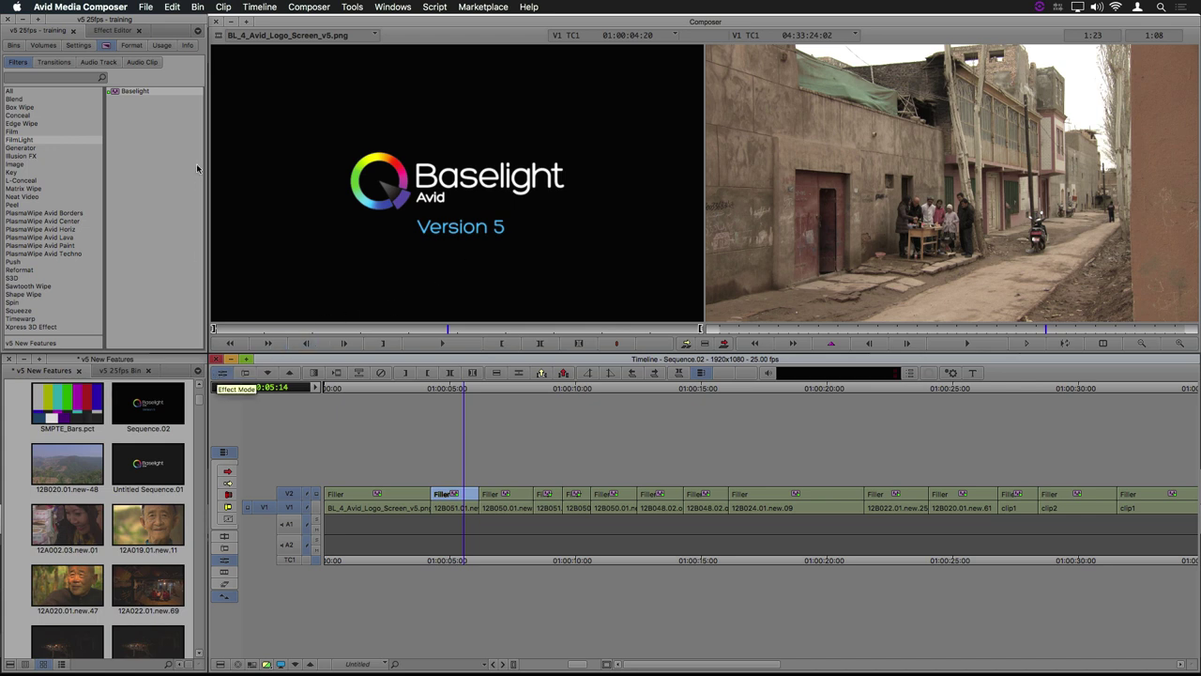
Show the Baselight effect's settings in the Effect Editor and launch the full Baselight grading interface
{"action": "left_click", "coordinate": [113, 30]}
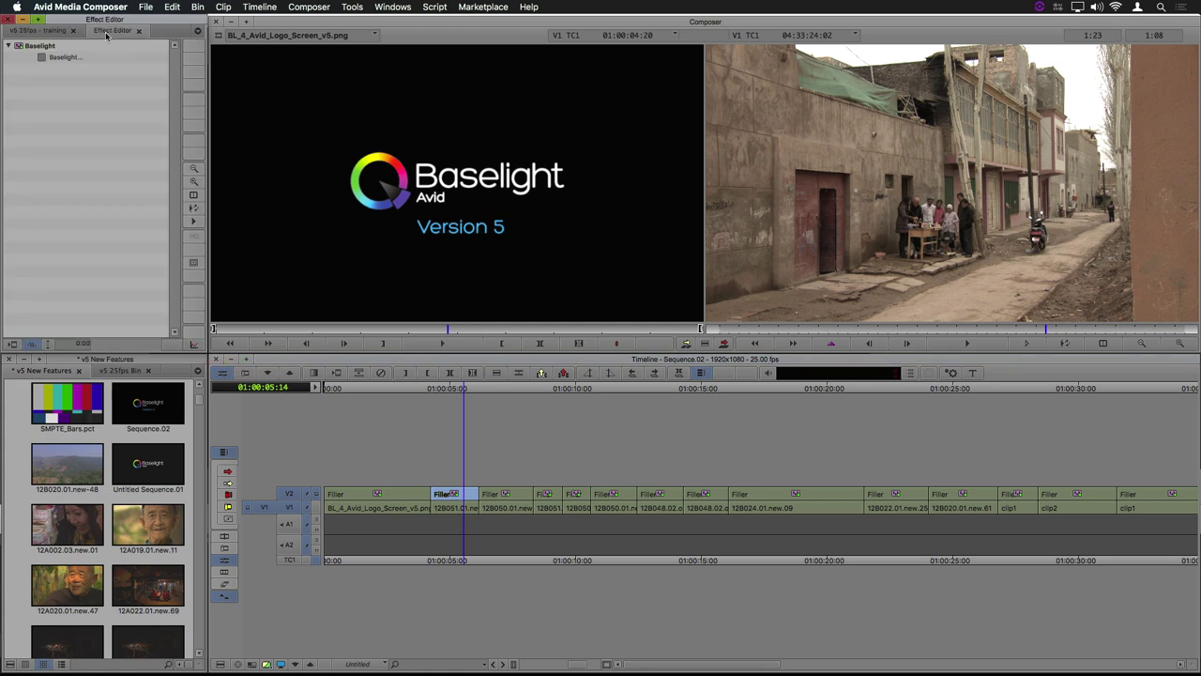
{"action": "left_click", "coordinate": [42, 60]}
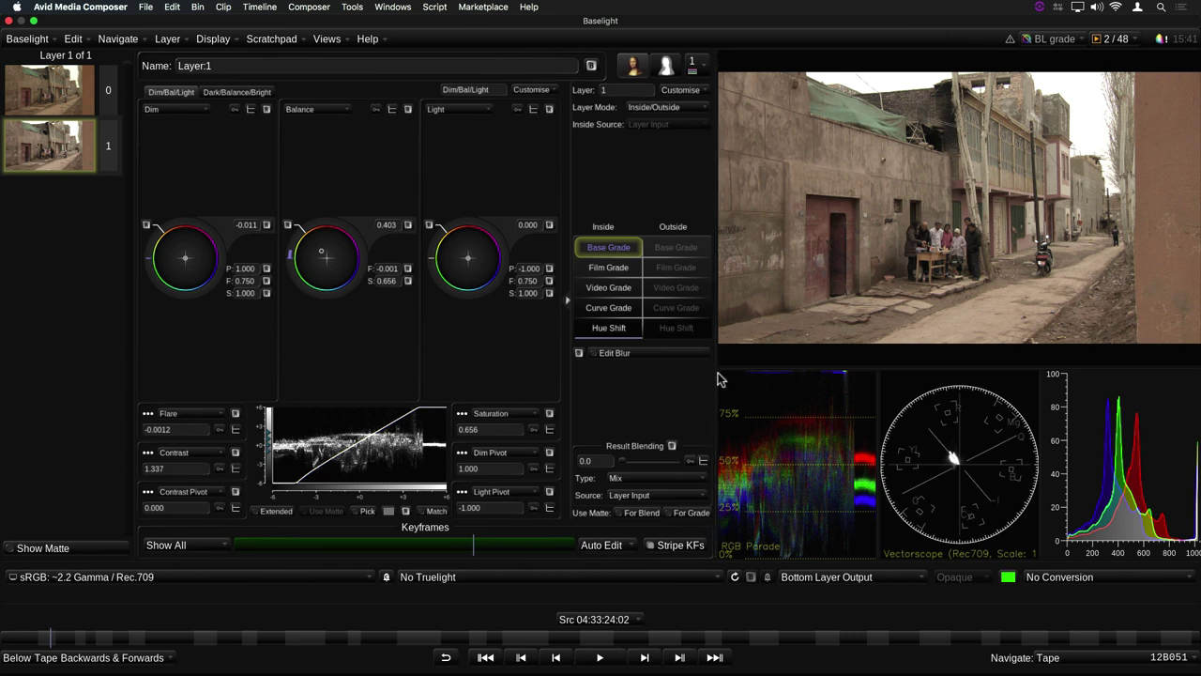
Widen the viewer and make the viewer, scopes and grading panels shorter
{"action": "mouse_move", "coordinate": [716, 371]}
{"action": "left_mouse_down"}
{"action": "mouse_move", "coordinate": [657, 375]}
{"action": "mouse_move", "coordinate": [698, 372]}
{"action": "left_mouse_up"}
{"action": "mouse_move", "coordinate": [689, 563]}
{"action": "left_mouse_down"}
{"action": "mouse_move", "coordinate": [683, 521]}
{"action": "mouse_move", "coordinate": [682, 561]}
{"action": "left_mouse_up"}
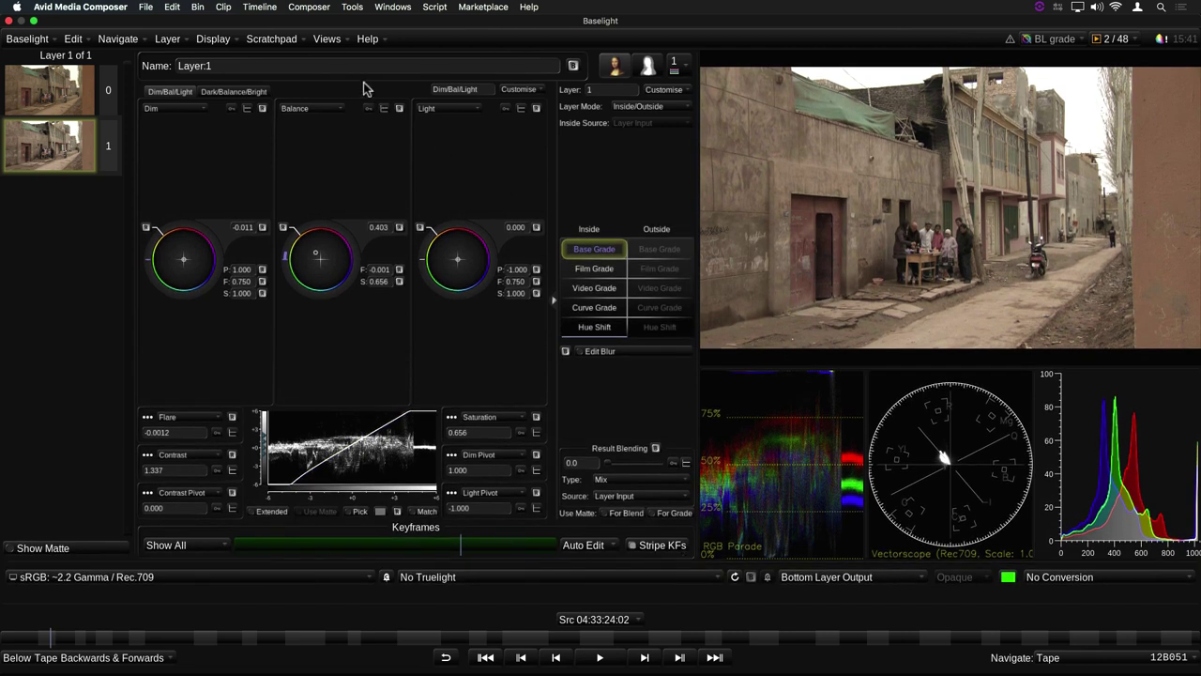
{"action": "left_click", "coordinate": [327, 39]}
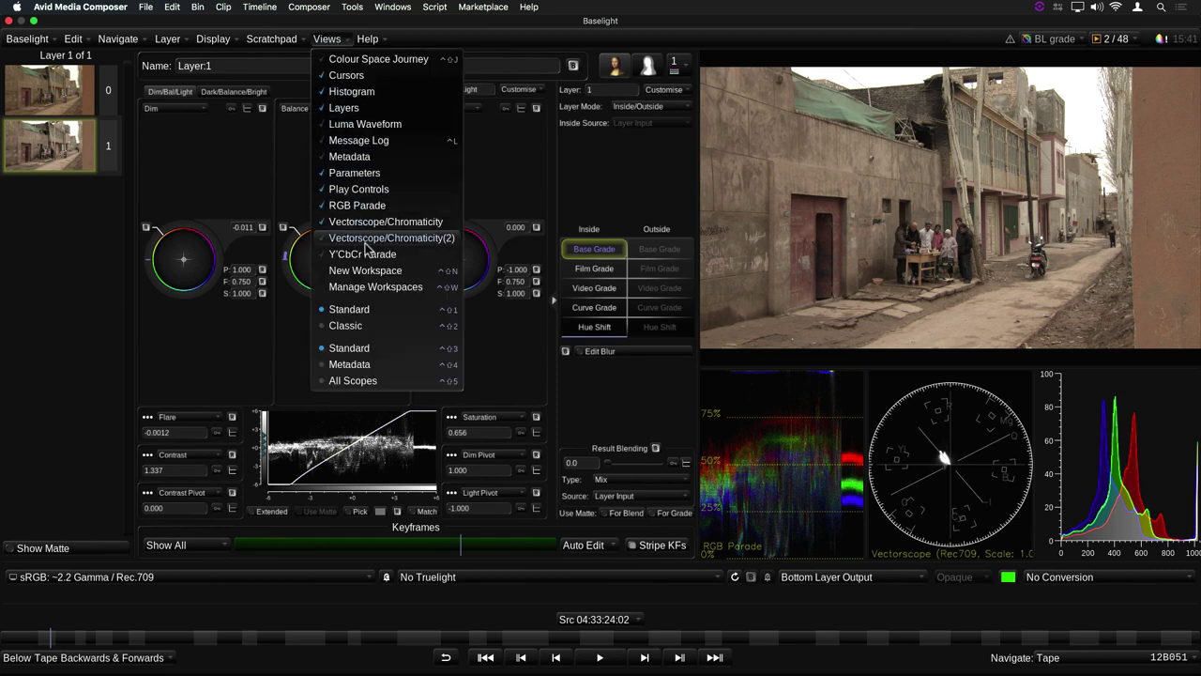
{"action": "left_click", "coordinate": [385, 326]}
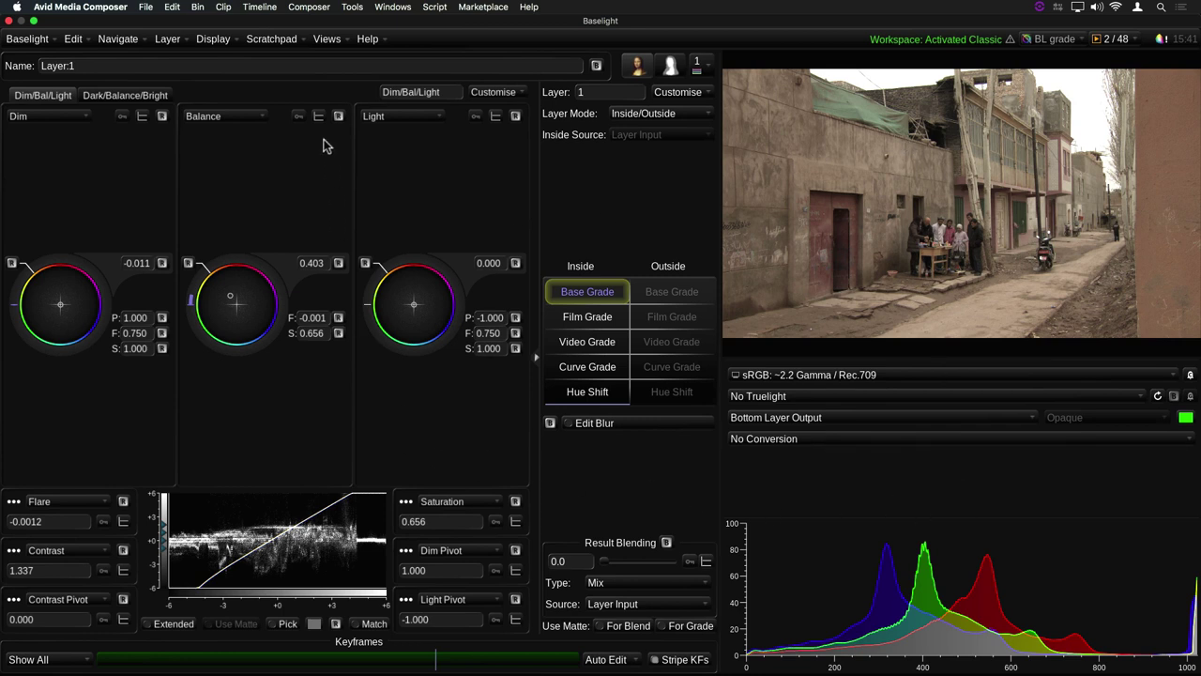
{"action": "left_click", "coordinate": [327, 41]}
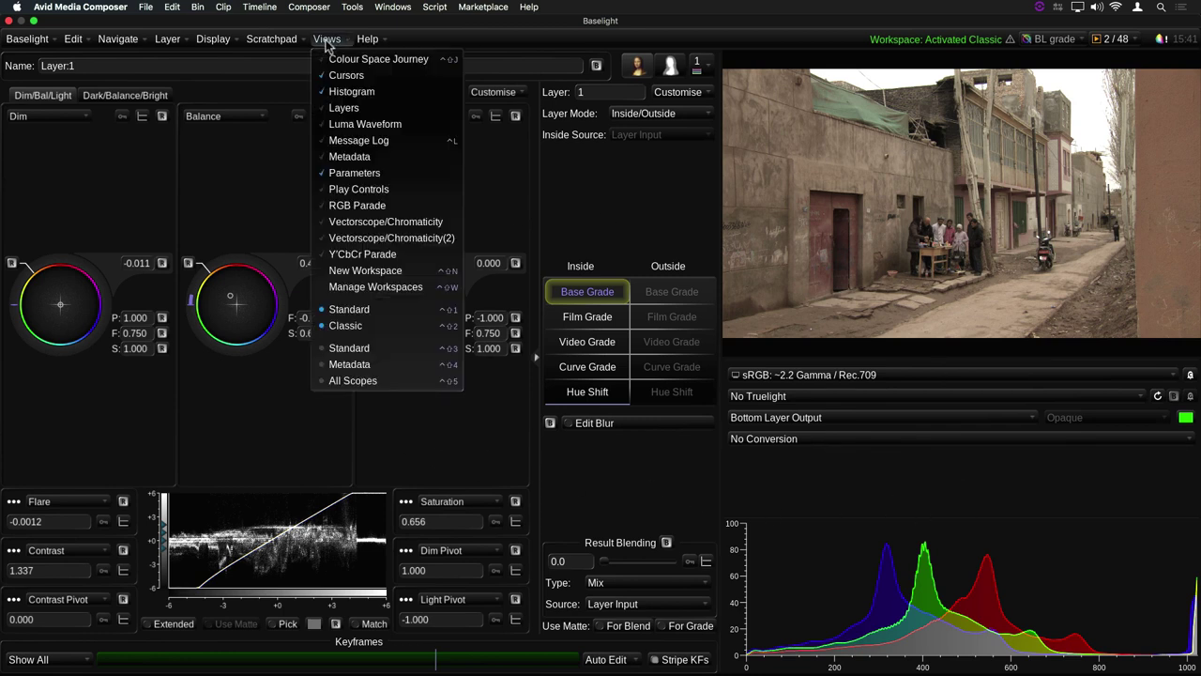
{"action": "left_click", "coordinate": [373, 311]}
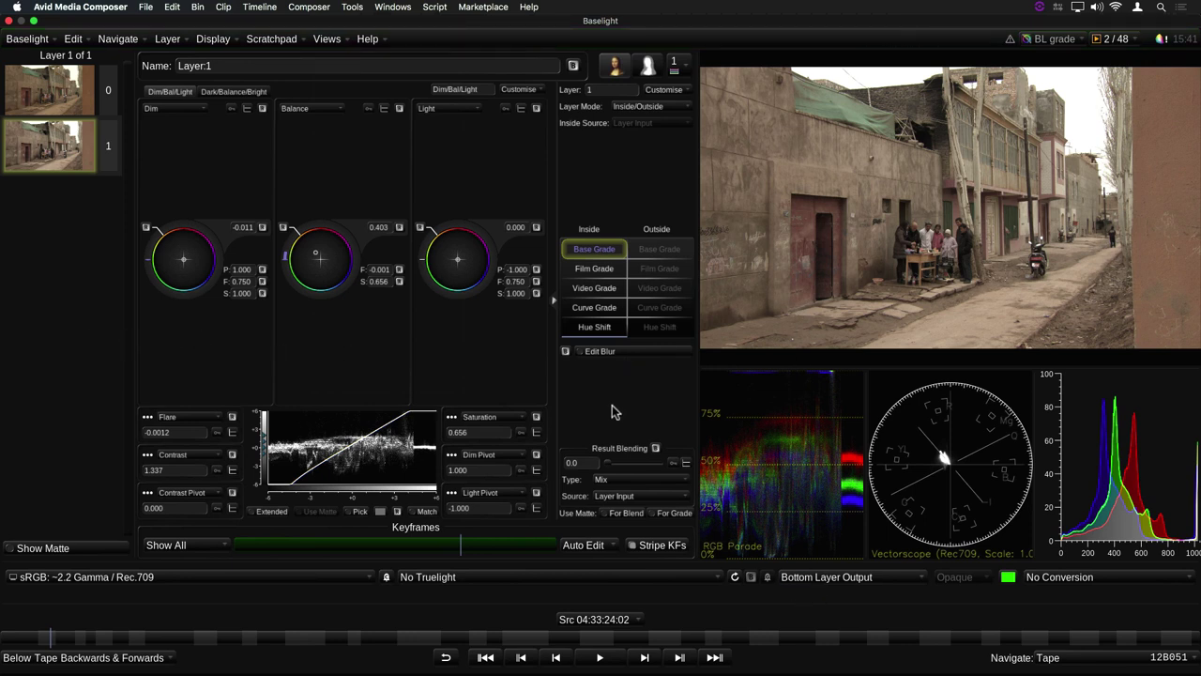
Resize the panels, move the display settings bar under the viewer, and put the vectorscope before RGB Parade
{"action": "mouse_move", "coordinate": [697, 391]}
{"action": "left_mouse_down"}
{"action": "mouse_move", "coordinate": [632, 383]}
{"action": "mouse_move", "coordinate": [759, 399]}
{"action": "mouse_move", "coordinate": [692, 394]}
{"action": "left_mouse_up"}
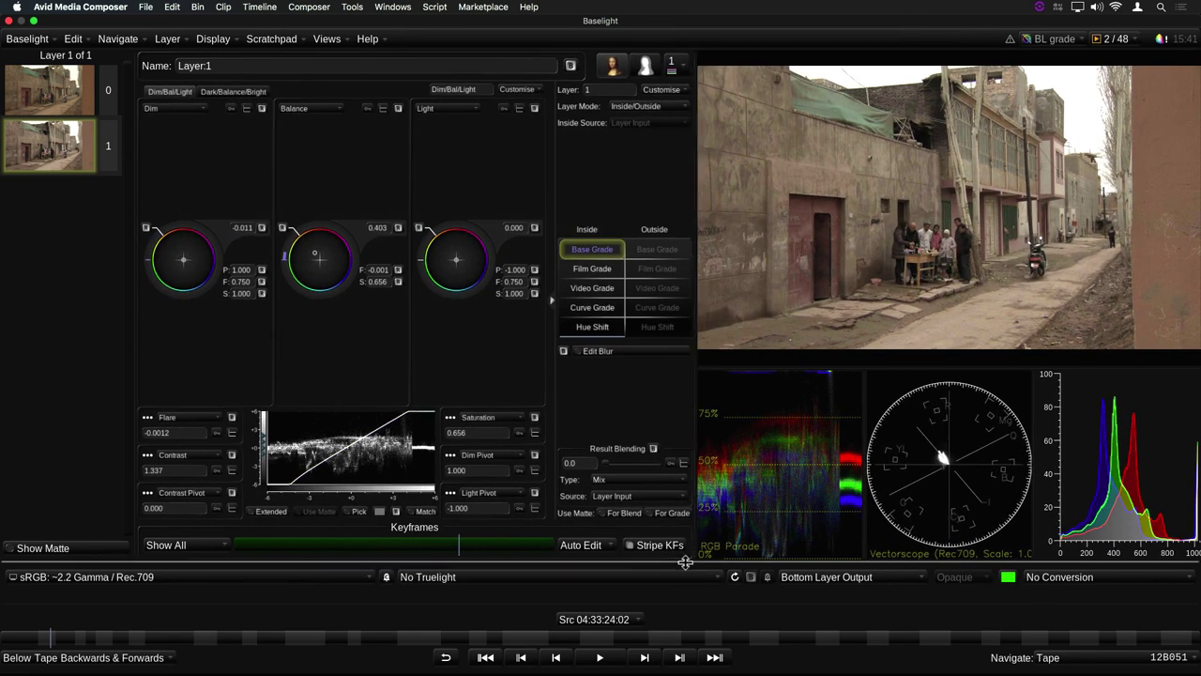
{"action": "left_click_drag", "start_coordinate": [686, 560], "coordinate": [692, 531]}
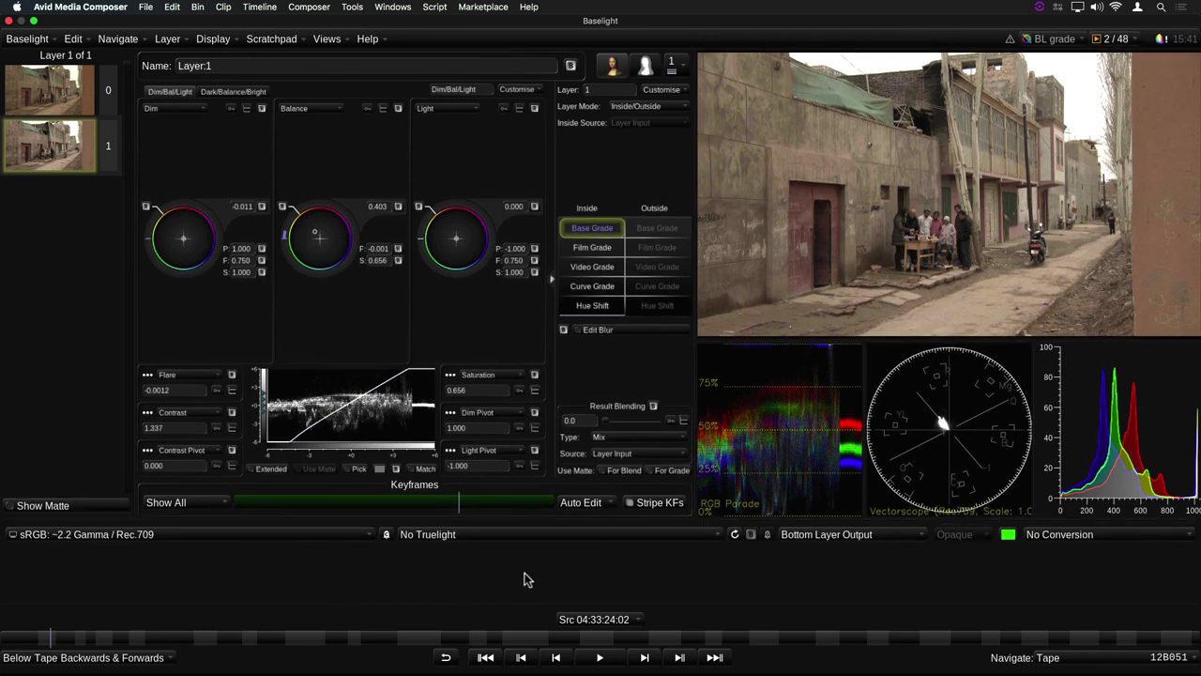
{"action": "left_click_drag", "start_coordinate": [518, 534], "coordinate": [937, 340]}
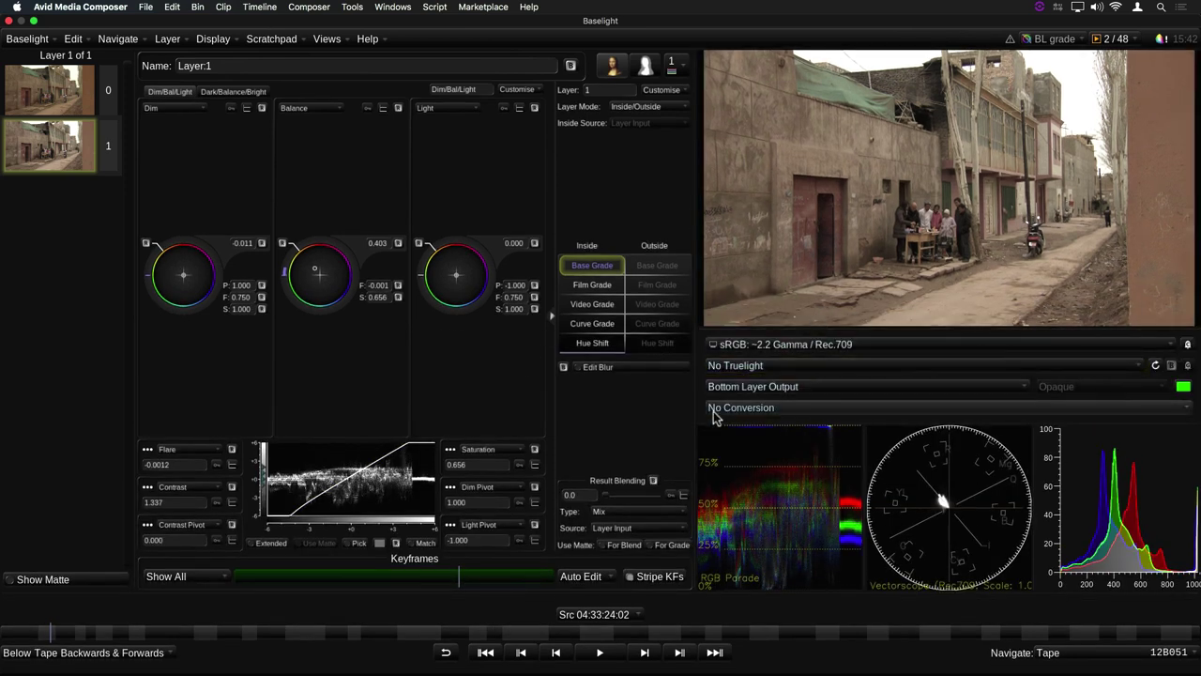
{"action": "left_click_drag", "start_coordinate": [786, 460], "coordinate": [989, 498]}
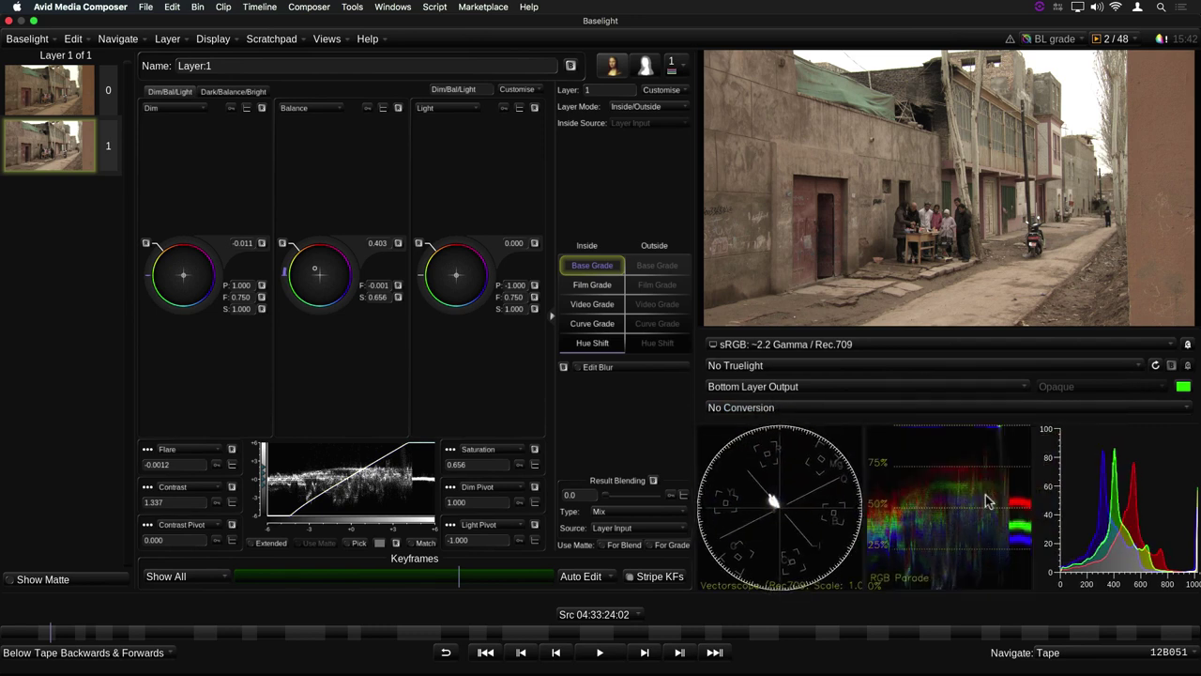
Hide the RGB Parade scope and toggle the vectorscope off and back on
{"action": "right_click", "coordinate": [884, 449]}
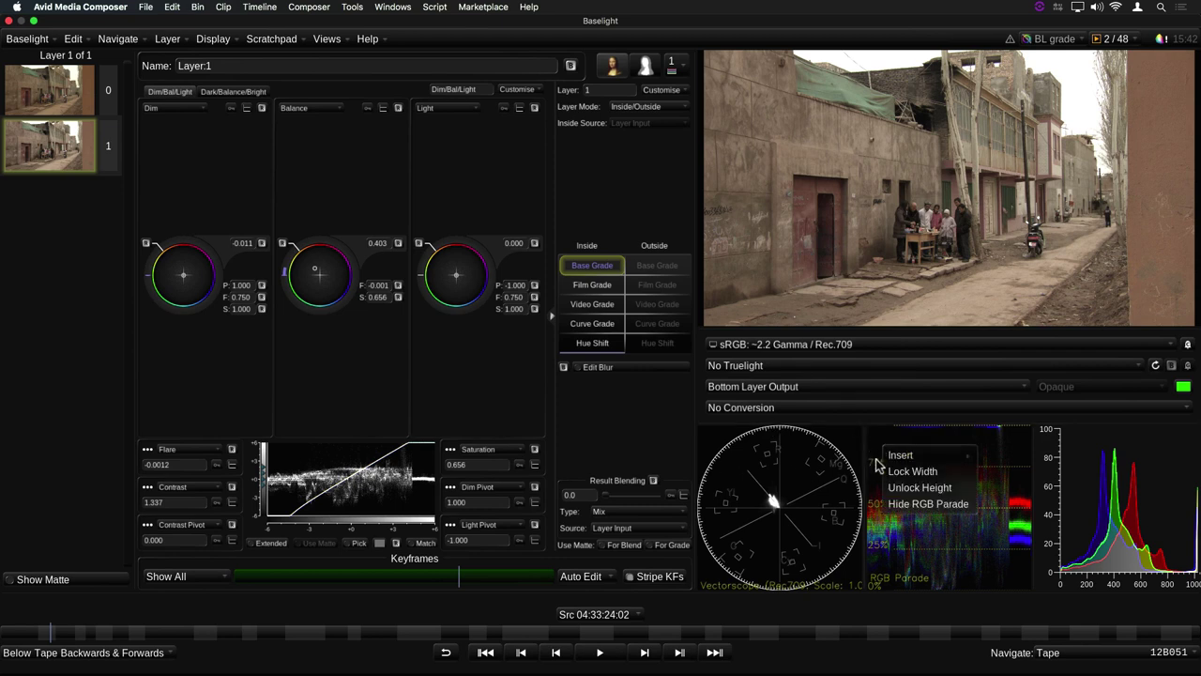
{"action": "left_click", "coordinate": [908, 506]}
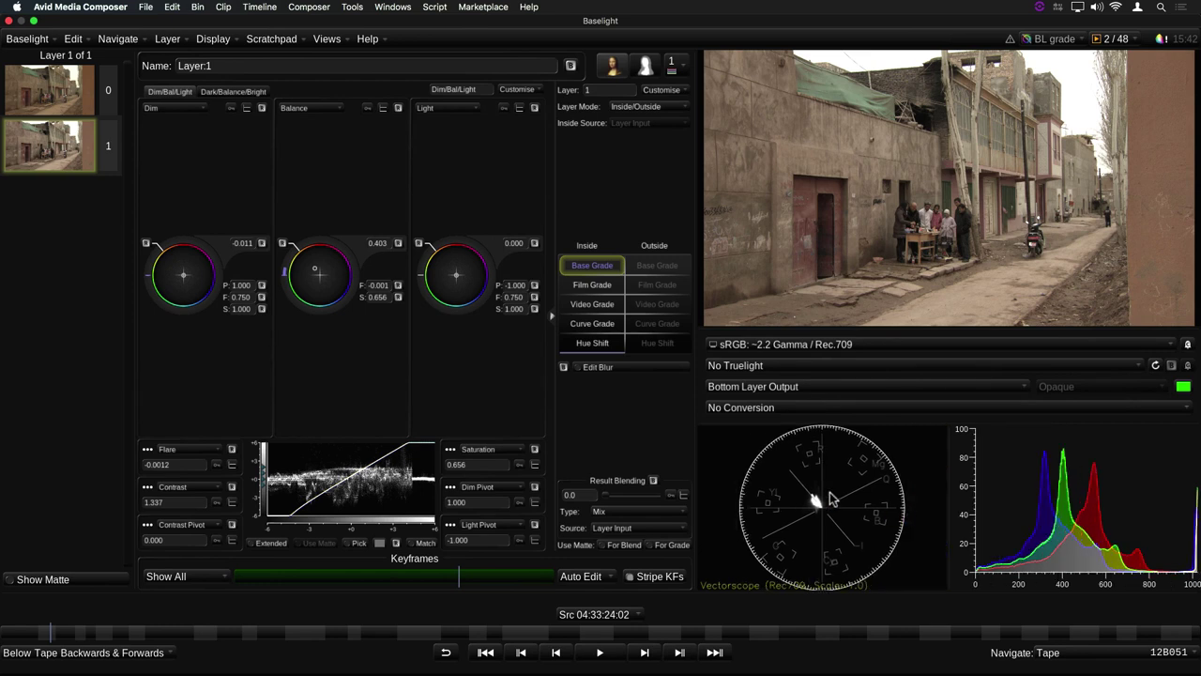
{"action": "left_click", "coordinate": [328, 38]}
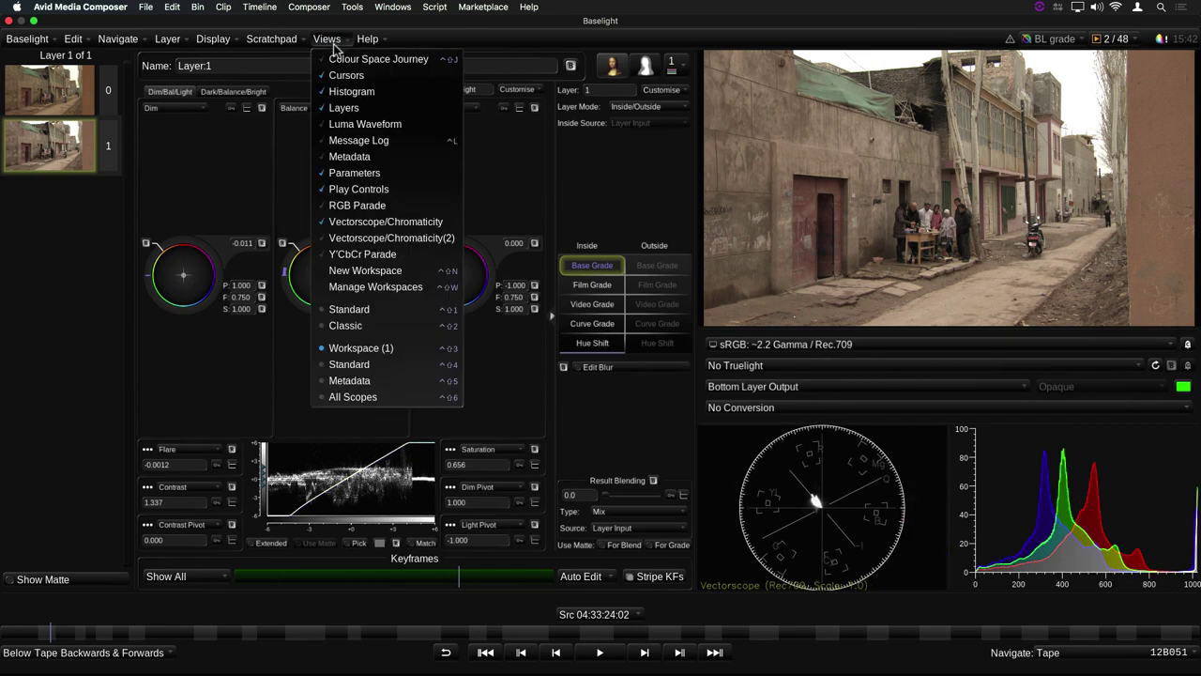
{"action": "left_click", "coordinate": [391, 225]}
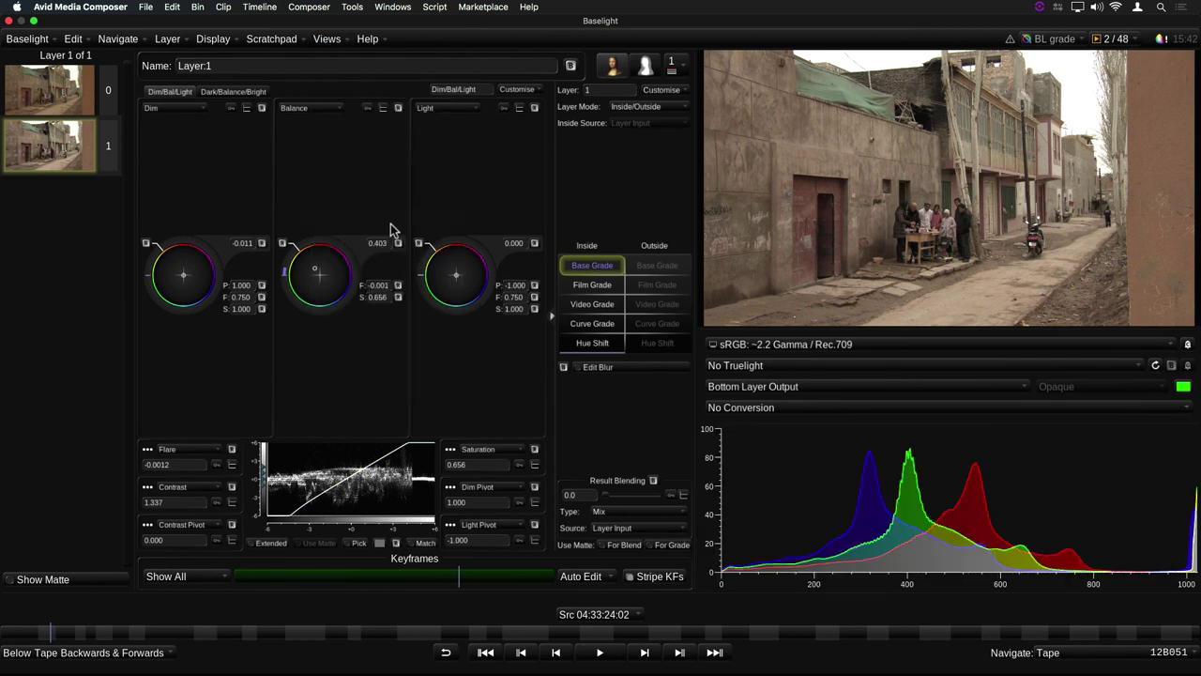
{"action": "left_click", "coordinate": [329, 39]}
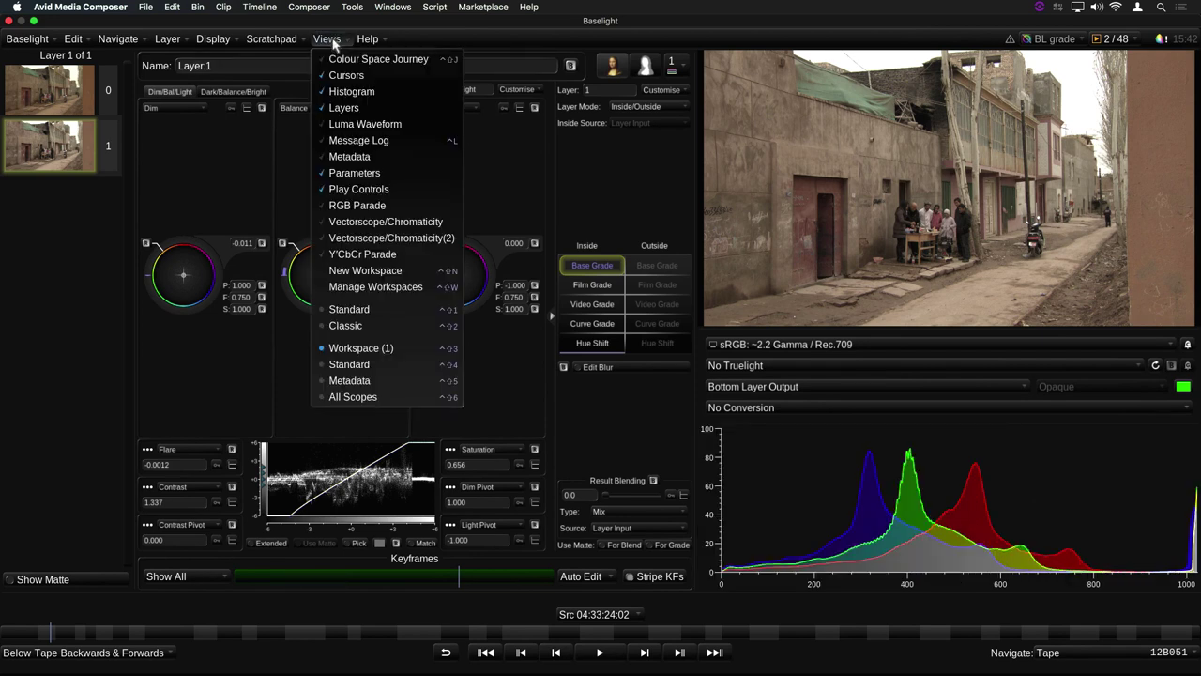
{"action": "left_click", "coordinate": [364, 223]}
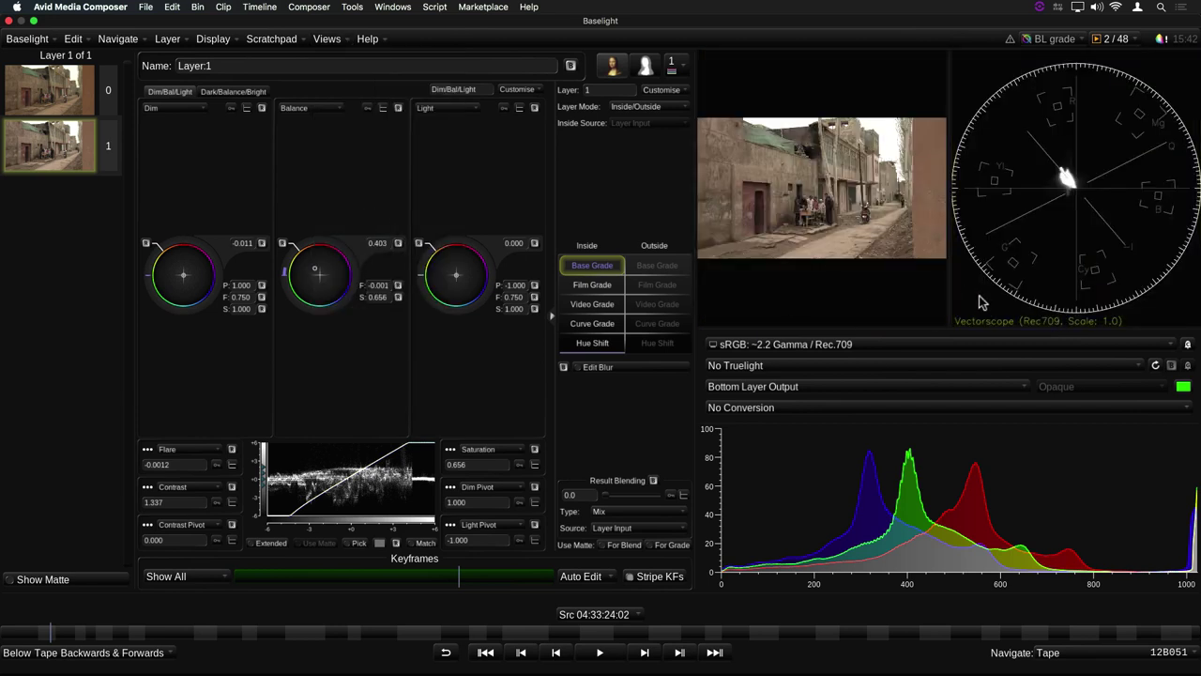
Insert an RGB Parade scope beside the histogram
{"action": "right_click", "coordinate": [736, 489]}
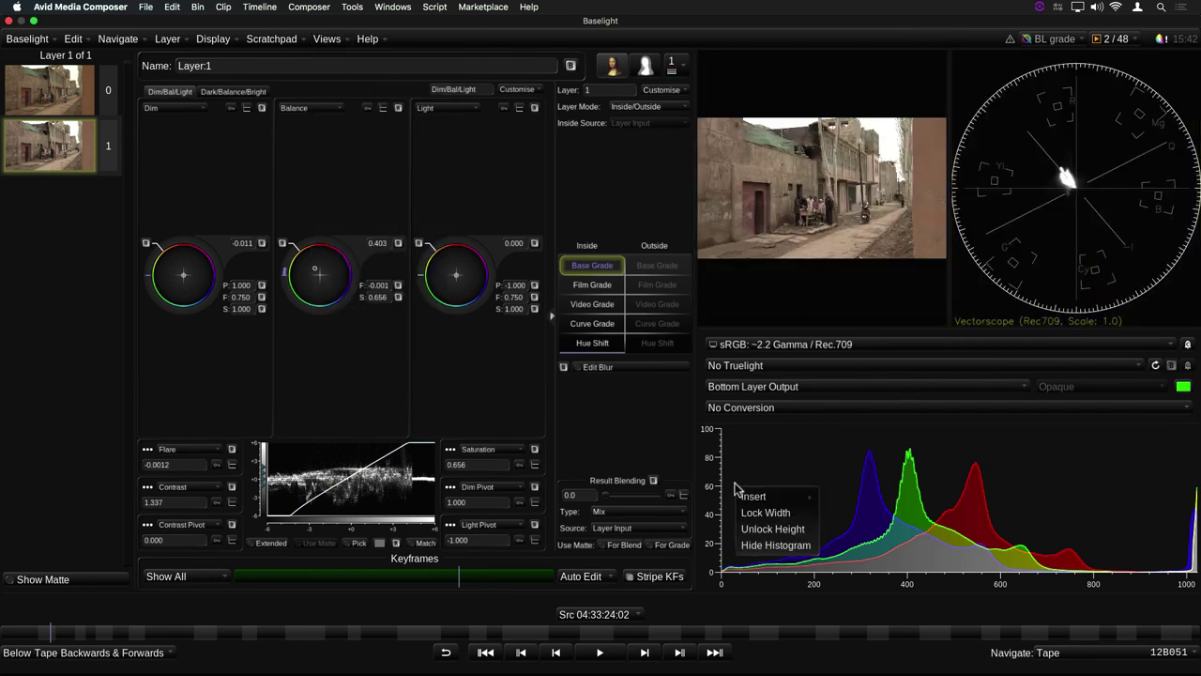
{"action": "mouse_move", "coordinate": [754, 497]}
{"action": "left_click", "coordinate": [848, 613]}
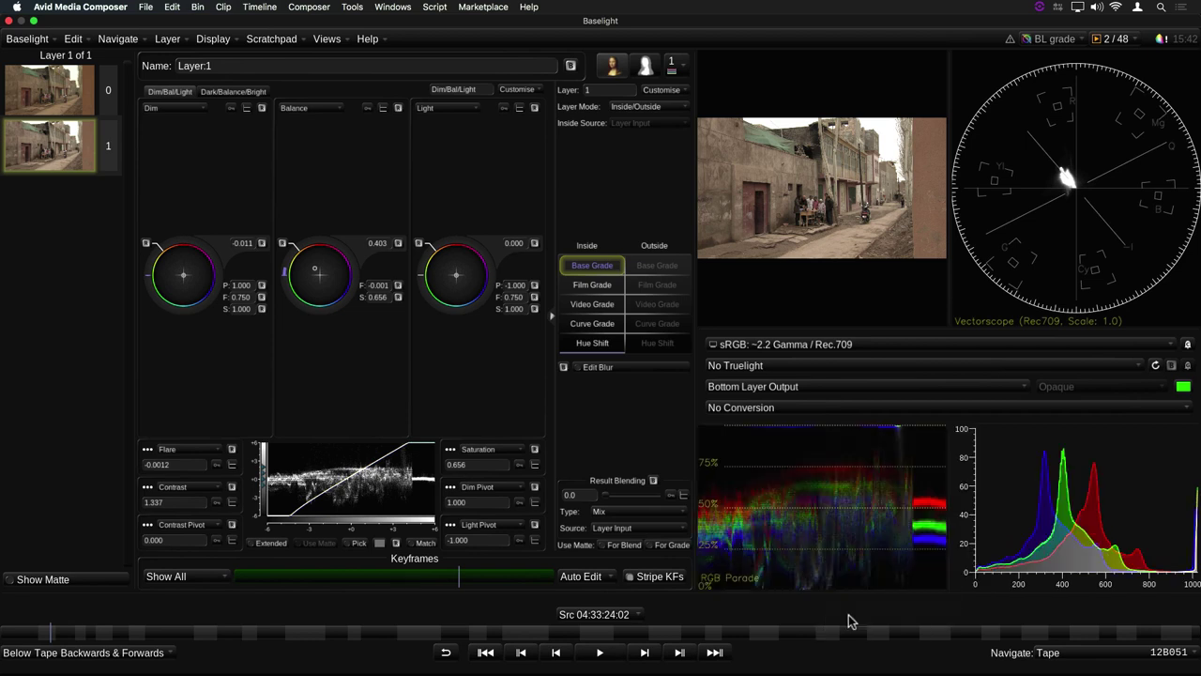
Dock the vectorscope between RGB Parade and histogram, and save the layout as workspace 'Grading'
{"action": "left_click_drag", "start_coordinate": [974, 298], "coordinate": [962, 469]}
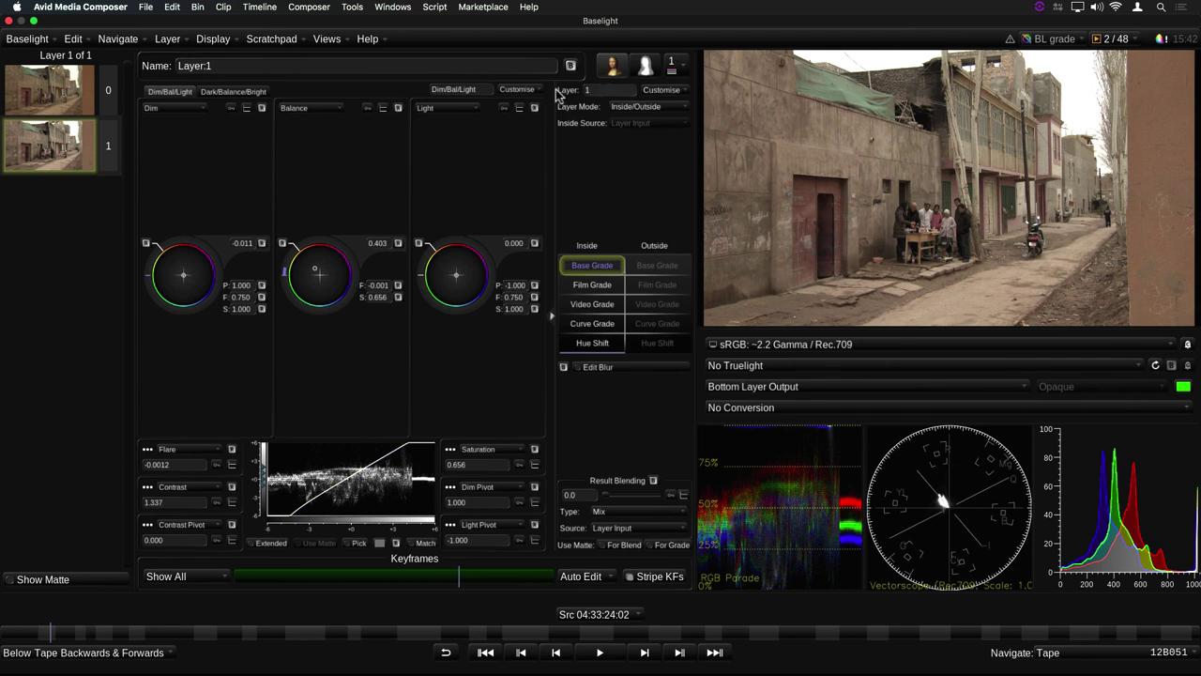
{"action": "left_click", "coordinate": [327, 39]}
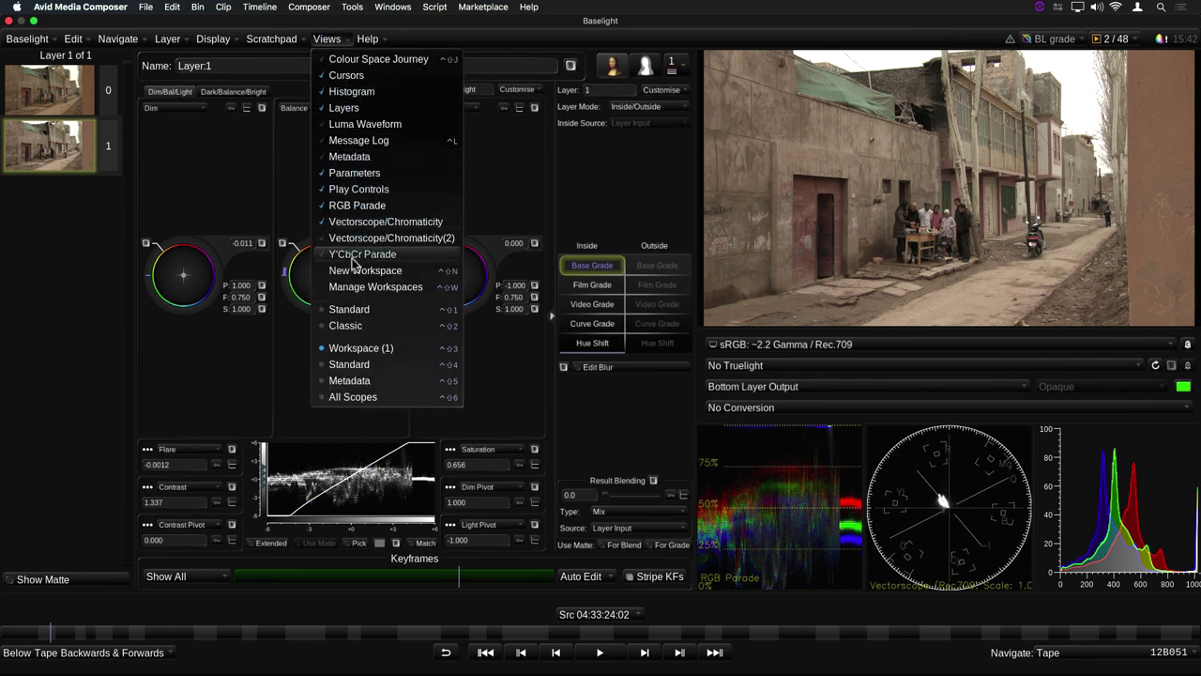
{"action": "left_click", "coordinate": [394, 288]}
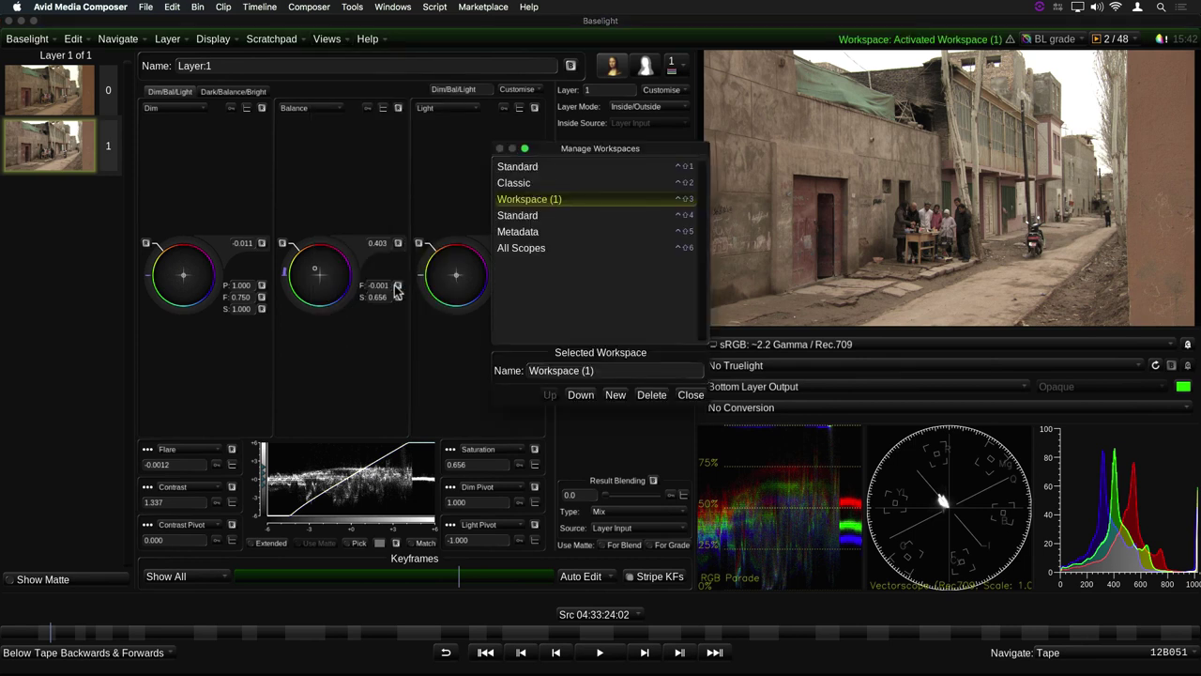
{"action": "left_click", "coordinate": [602, 371]}
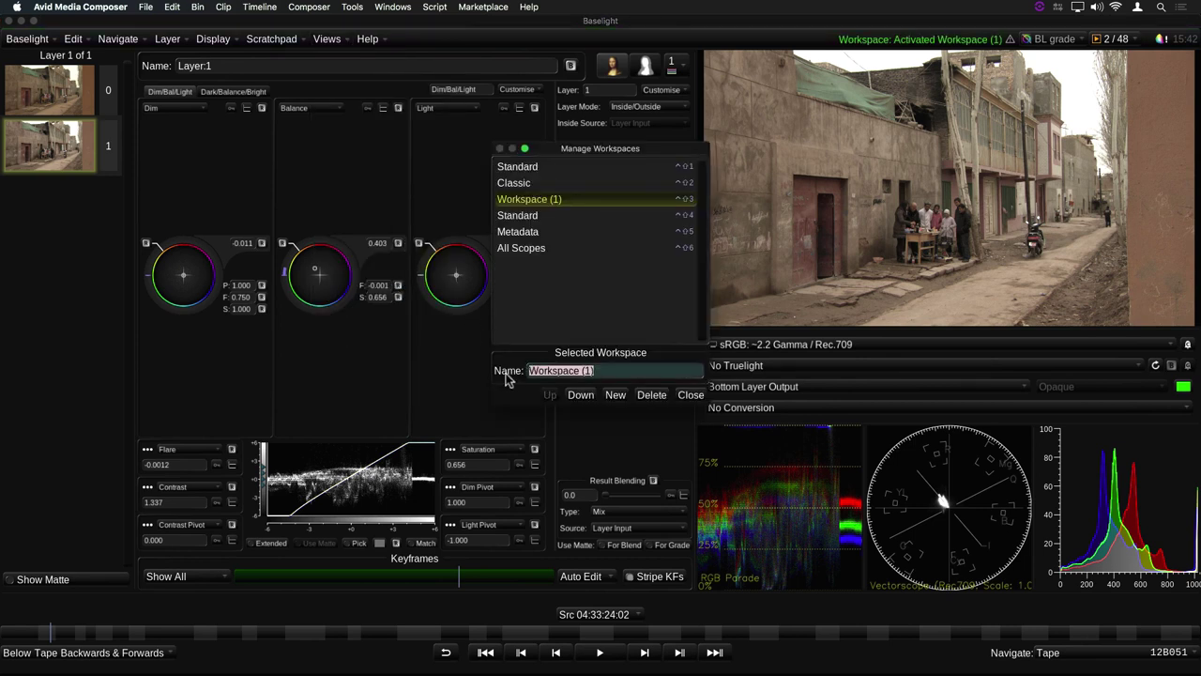
{"action": "type", "text": "Grading"}
{"action": "key", "text": "Return"}
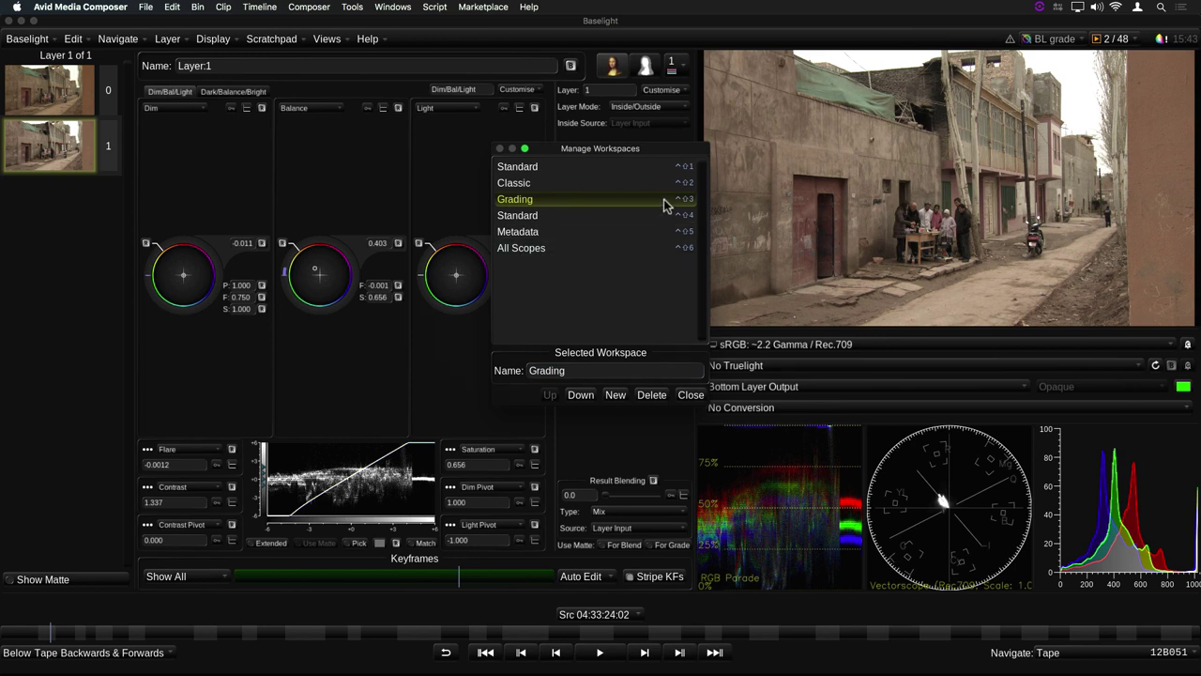
{"action": "left_click", "coordinate": [691, 394]}
Cycle through the Standard, Metadata and All Scopes workspaces, then return to Grading
{"action": "key", "text": "ctrl+shift+4"}
{"action": "key", "text": "ctrl+shift+5"}
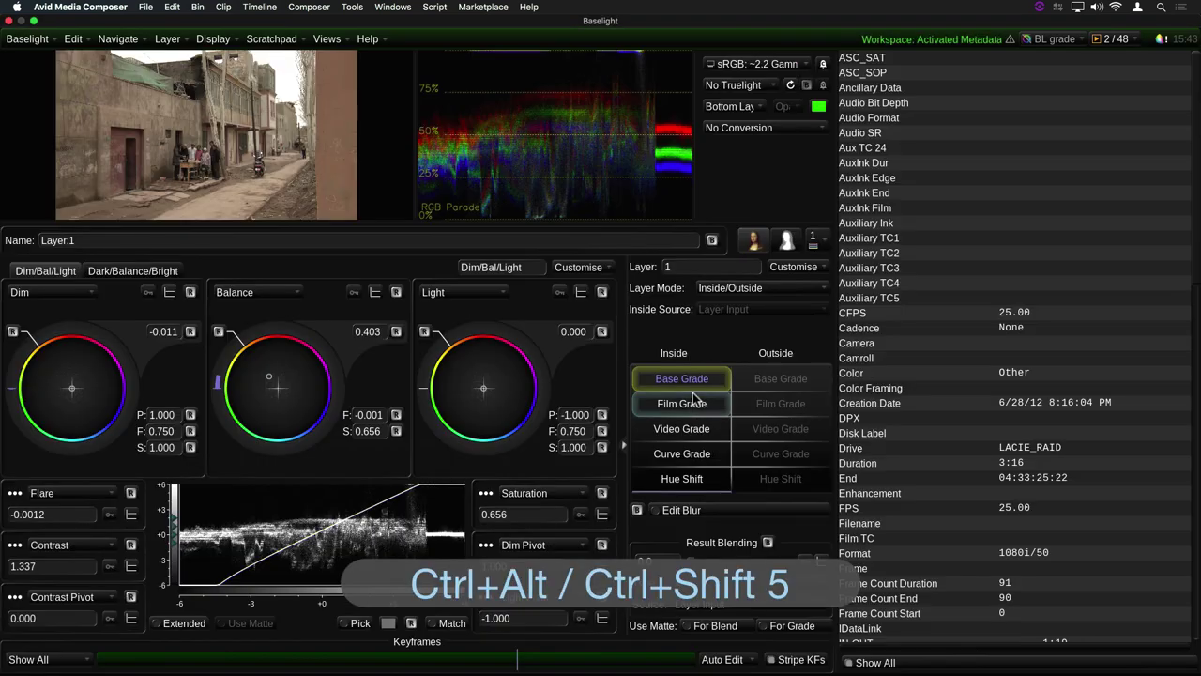
{"action": "key", "text": "ctrl+shift+6"}
{"action": "key", "text": "ctrl+shift+3"}
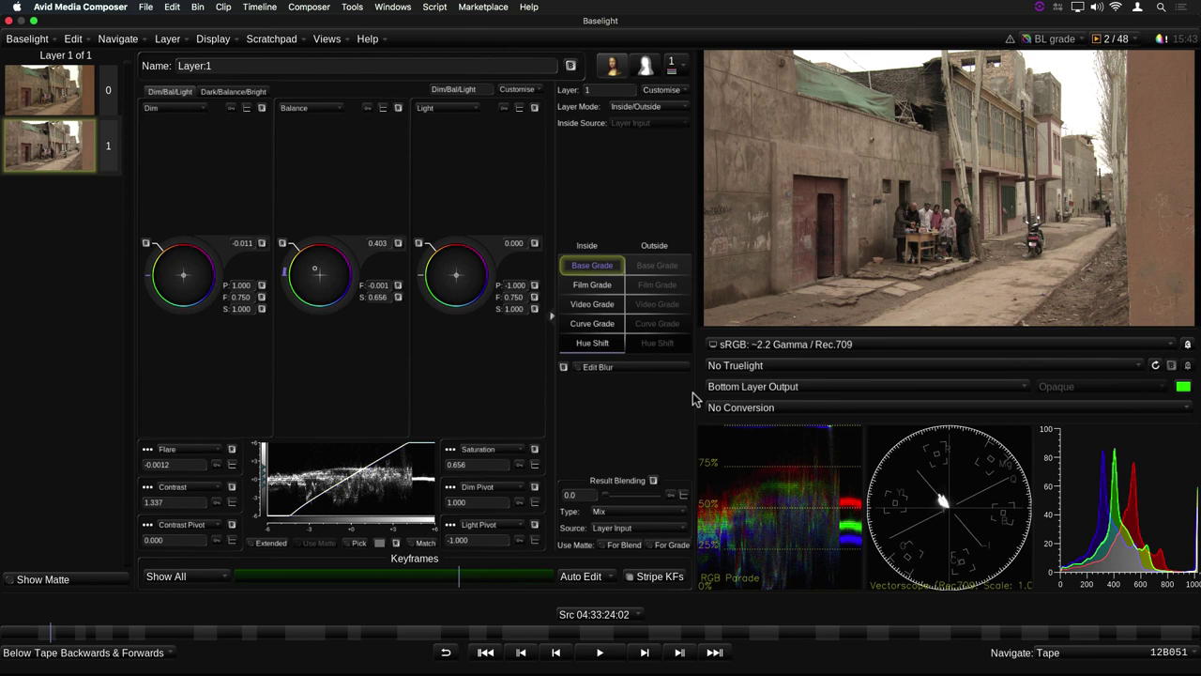
Collapse the layer mode panel and adjust Balance to about 0.746 and Contrast to about 1.432
{"action": "left_click", "coordinate": [552, 319]}
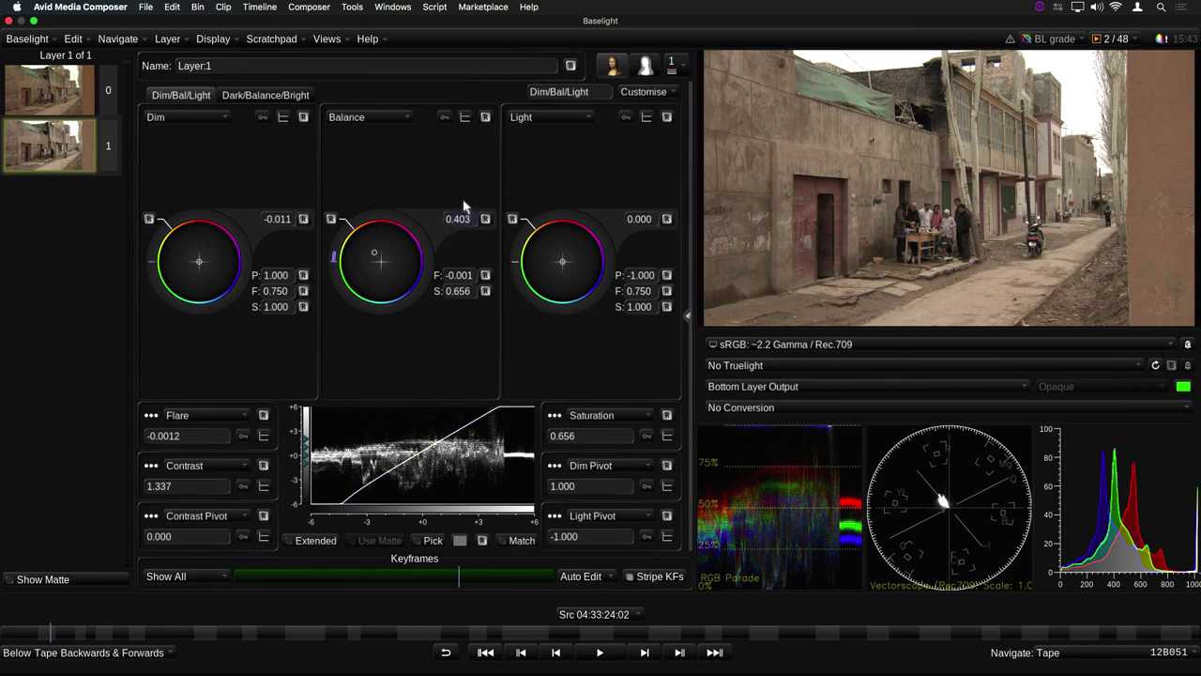
{"action": "left_click_drag", "start_coordinate": [470, 204], "coordinate": [446, 152]}
{"action": "left_click_drag", "start_coordinate": [399, 212], "coordinate": [463, 253]}
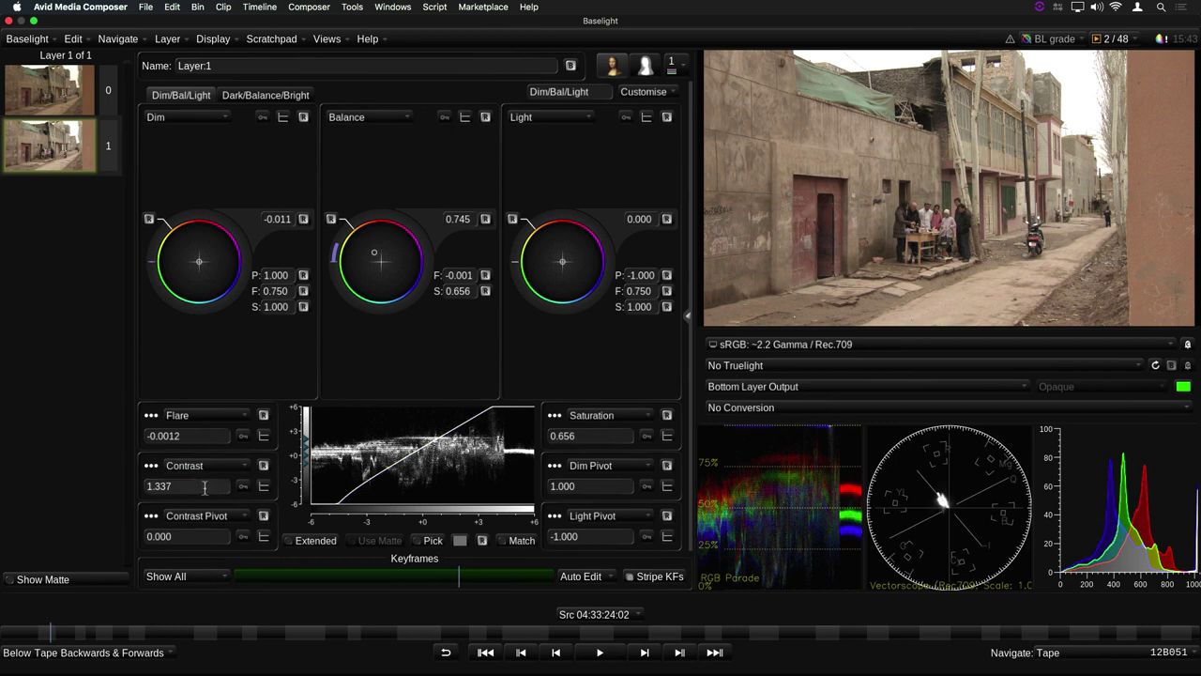
{"action": "left_click_drag", "start_coordinate": [199, 481], "coordinate": [307, 385]}
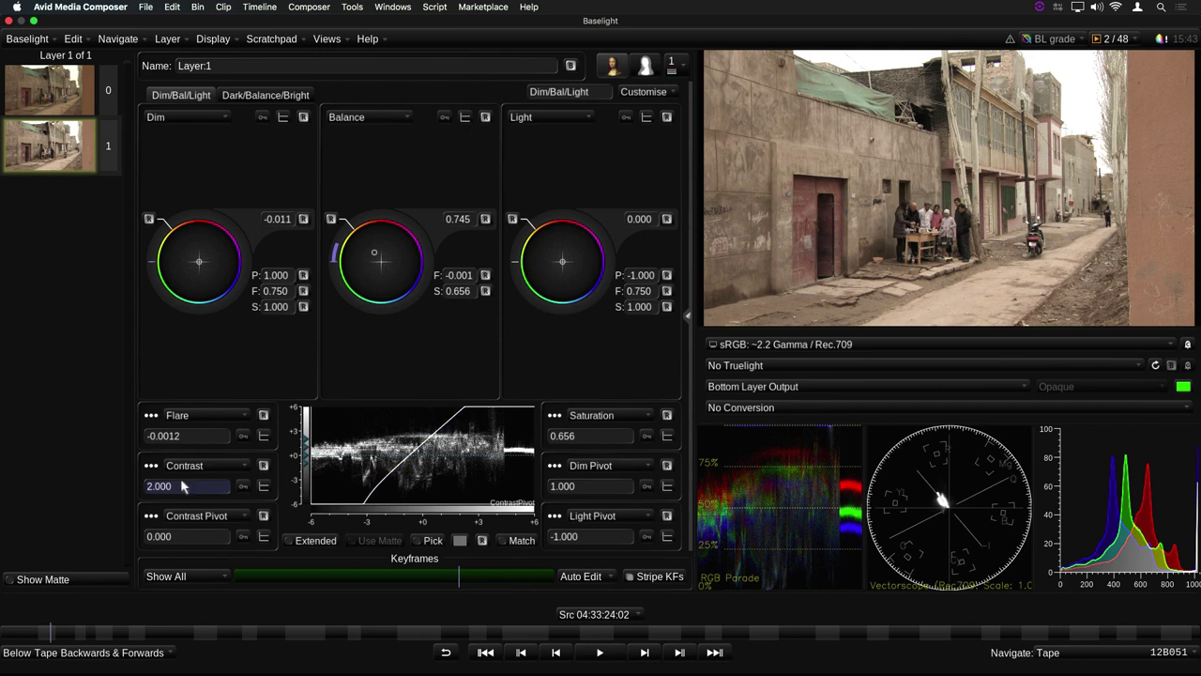
{"action": "left_click_drag", "start_coordinate": [252, 505], "coordinate": [188, 507]}
Review the plugin grading and keyframing preferences, then close the Preferences window
{"action": "left_click", "coordinate": [27, 38]}
{"action": "left_click", "coordinate": [48, 150]}
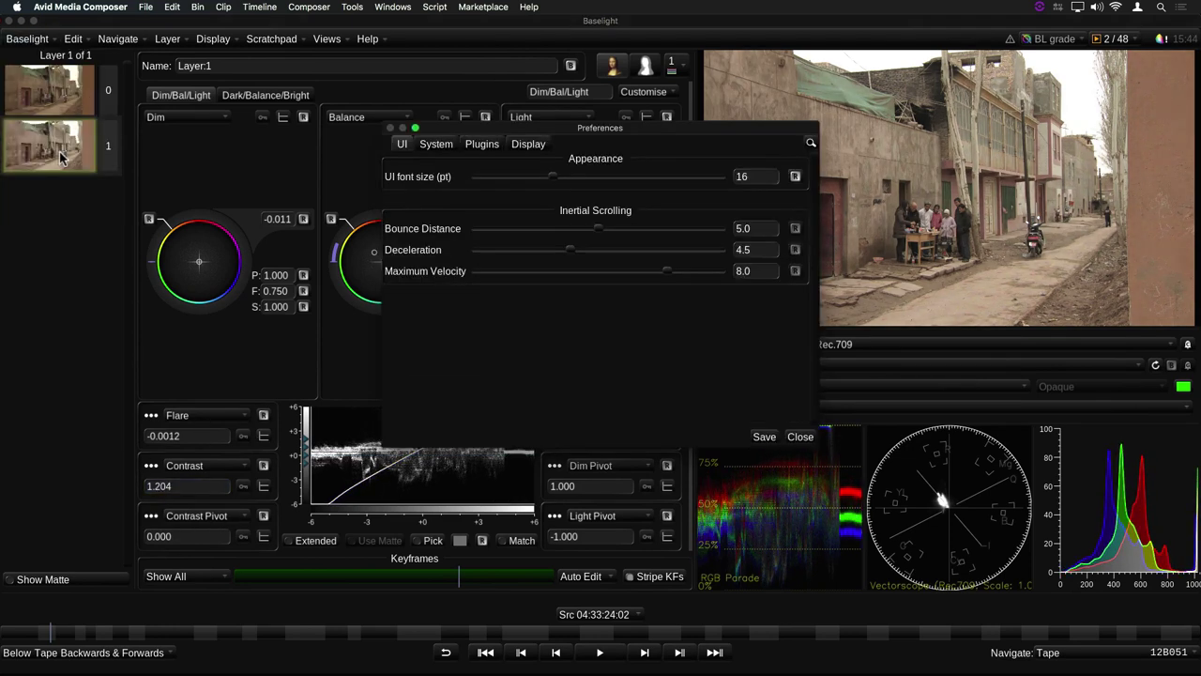
{"action": "left_click", "coordinate": [482, 145]}
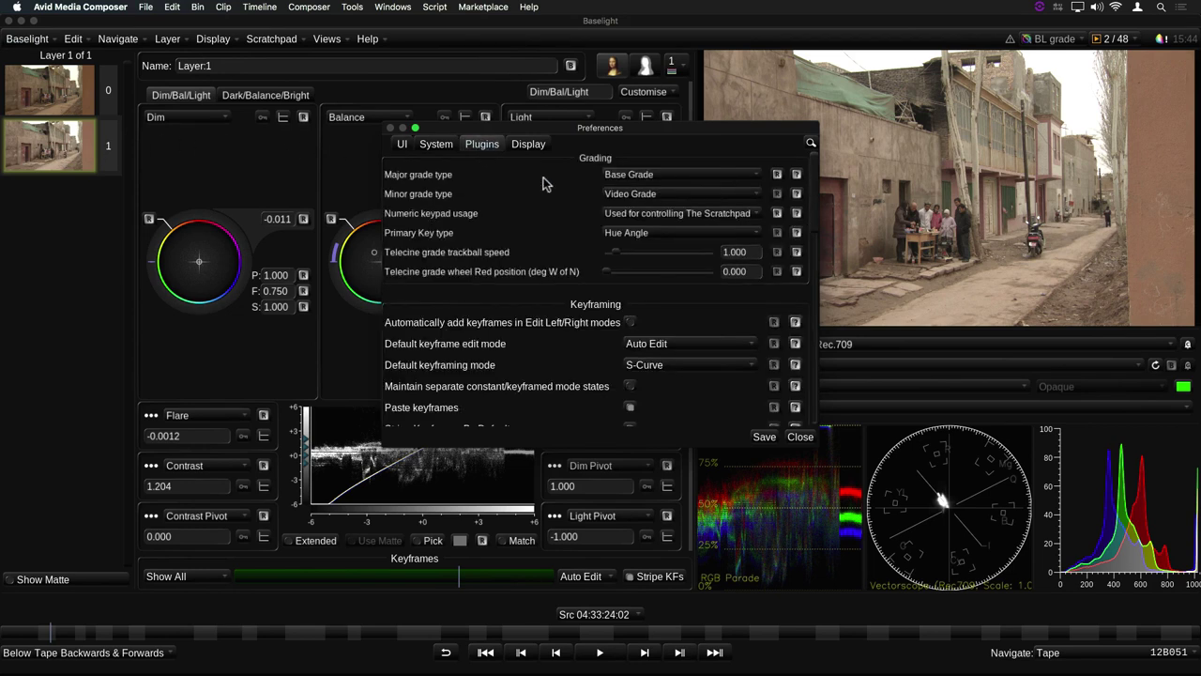
{"action": "scroll", "coordinate": [813, 220], "scroll_direction": "down", "scroll_amount": 5}
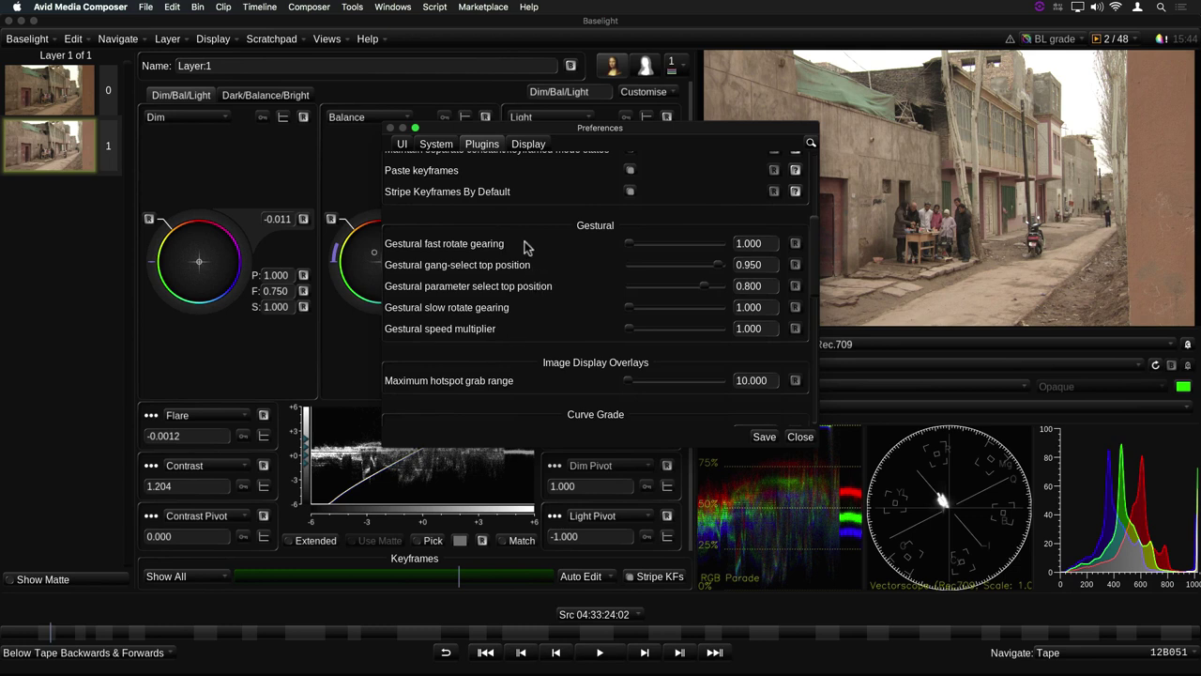
{"action": "left_click", "coordinate": [800, 437]}
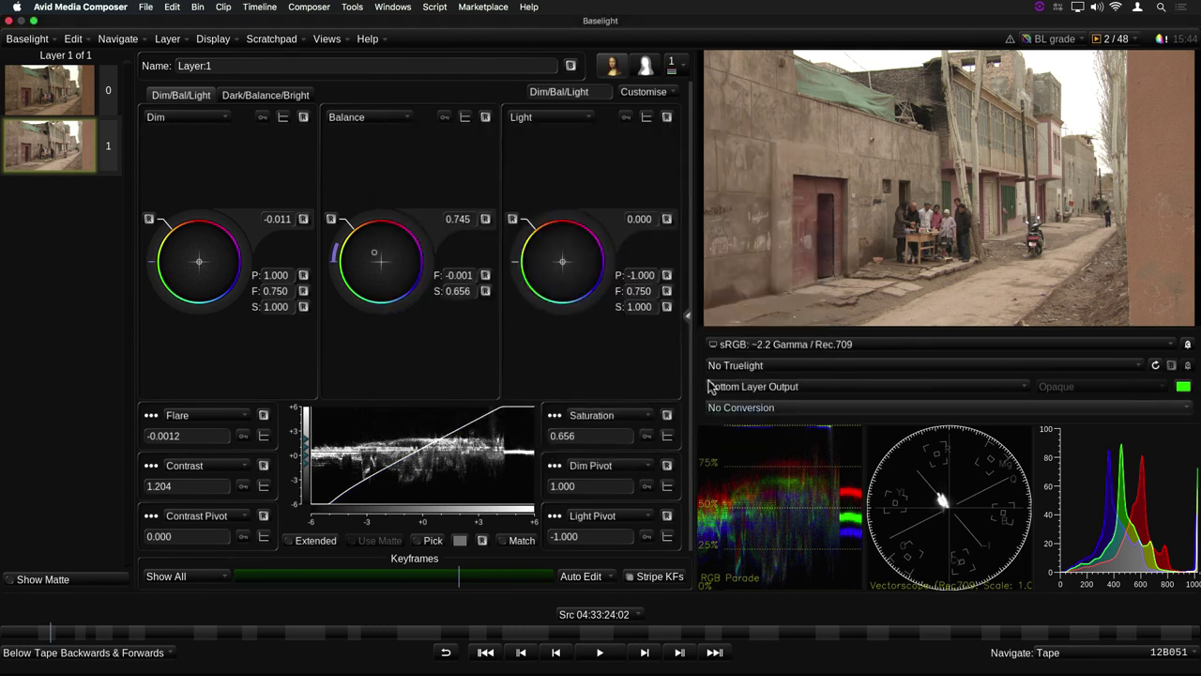
Add a Vectorscope/Chromaticity(2) panel and dock it beside the first vectorscope
{"action": "left_click", "coordinate": [325, 38]}
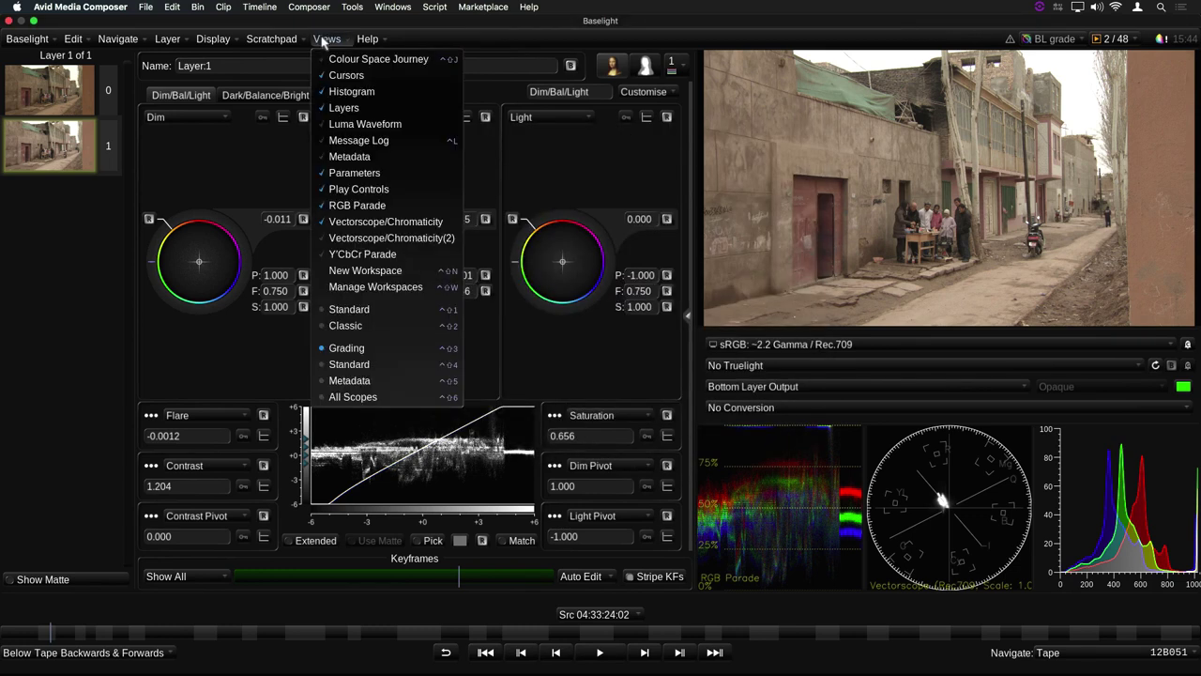
{"action": "left_click", "coordinate": [424, 240]}
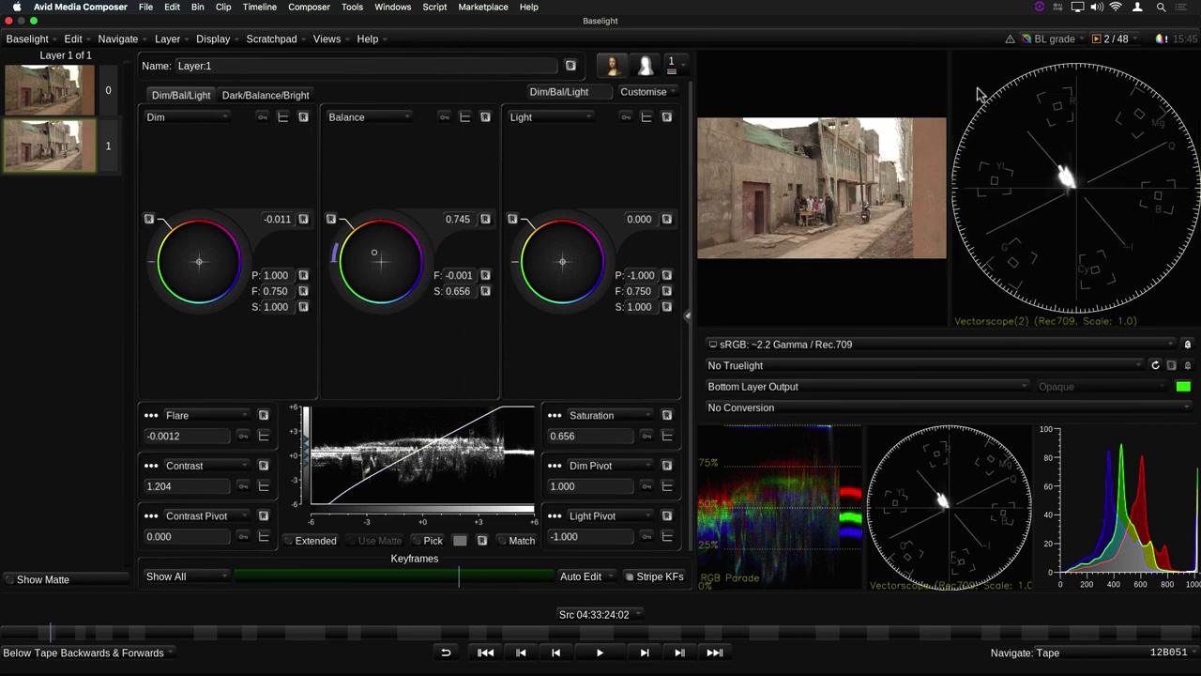
{"action": "left_click_drag", "start_coordinate": [1023, 314], "coordinate": [1029, 460]}
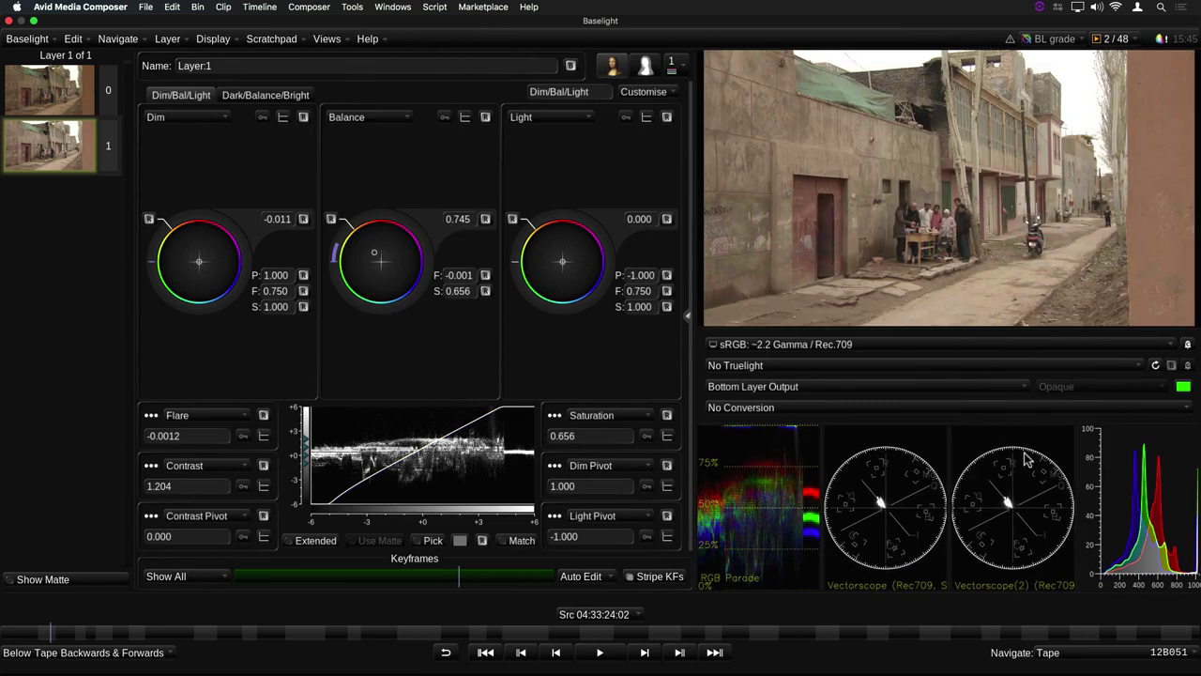
Set the second vectorscope to scale 3.5 in Coloured Mode, then push the Balance toward lower right
{"action": "right_click", "coordinate": [990, 481]}
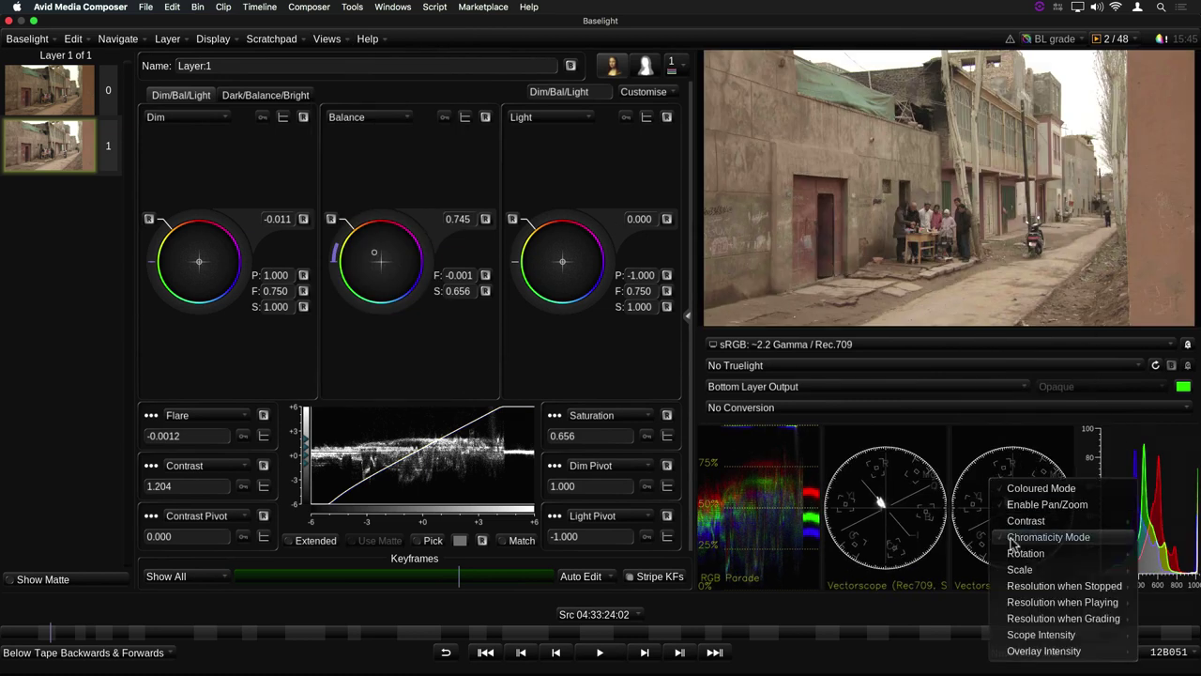
{"action": "mouse_move", "coordinate": [1079, 569]}
{"action": "left_click_drag", "start_coordinate": [1164, 654], "coordinate": [1169, 641]}
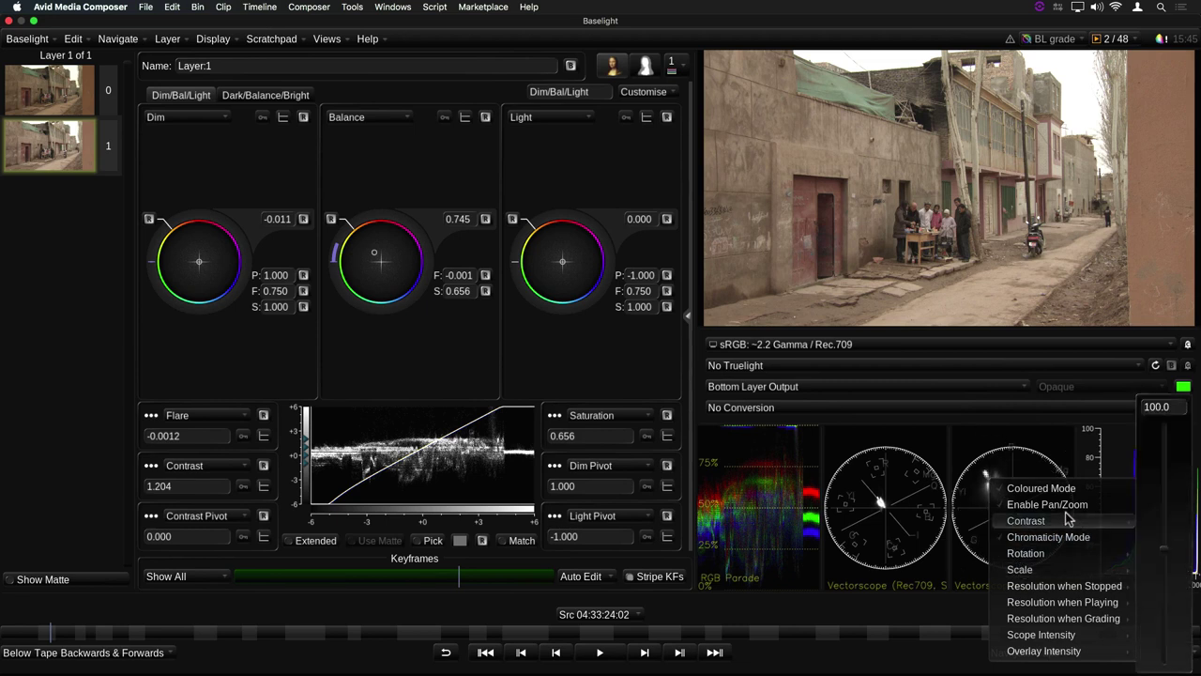
{"action": "left_click", "coordinate": [1040, 488]}
{"action": "left_click_drag", "start_coordinate": [374, 259], "coordinate": [610, 536]}
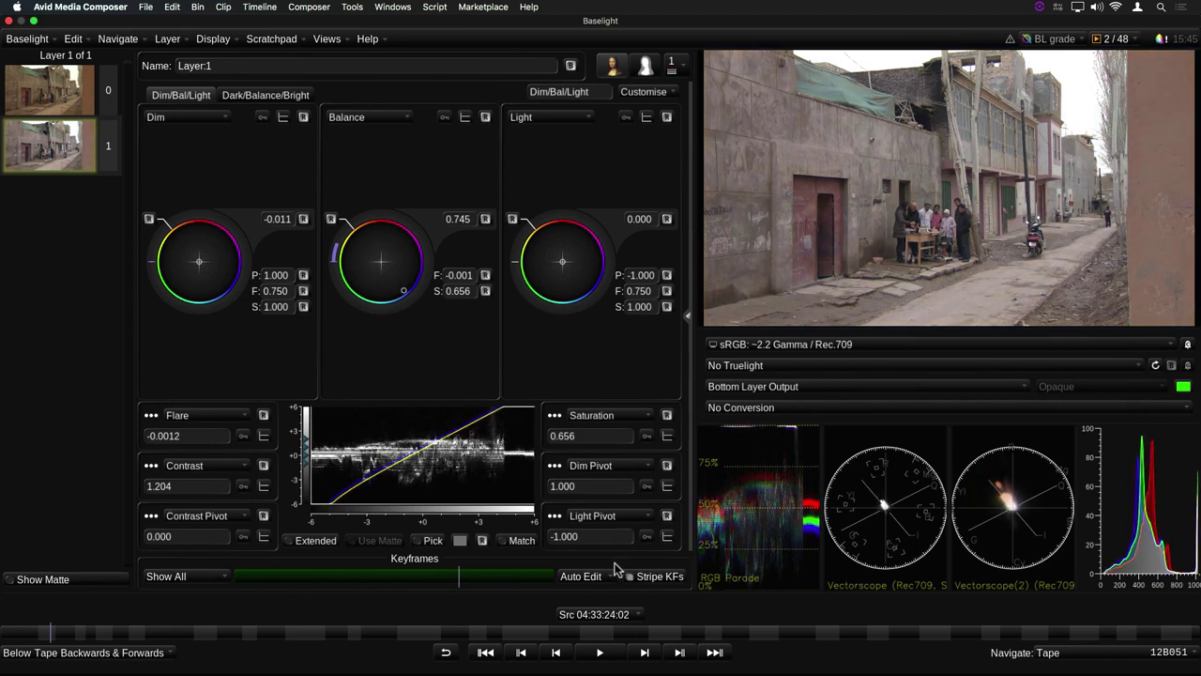
Remove the second vectorscope and show the clip Metadata panel
{"action": "right_click", "coordinate": [972, 526]}
{"action": "left_click", "coordinate": [986, 578]}
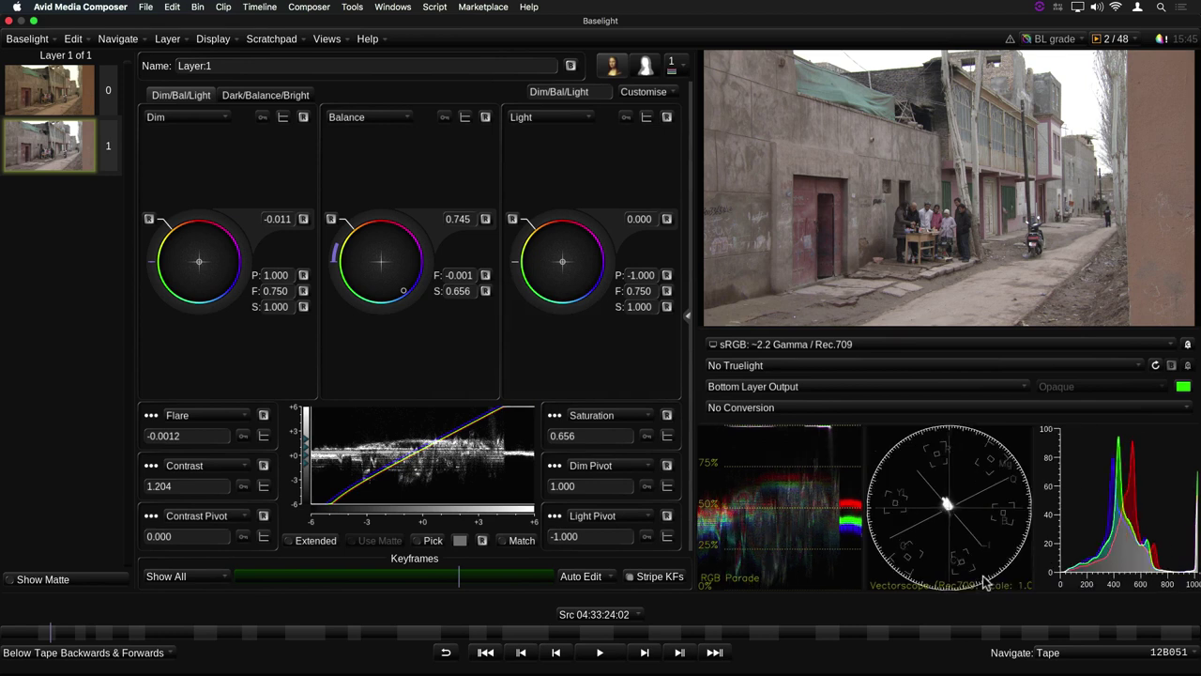
{"action": "left_click", "coordinate": [325, 38]}
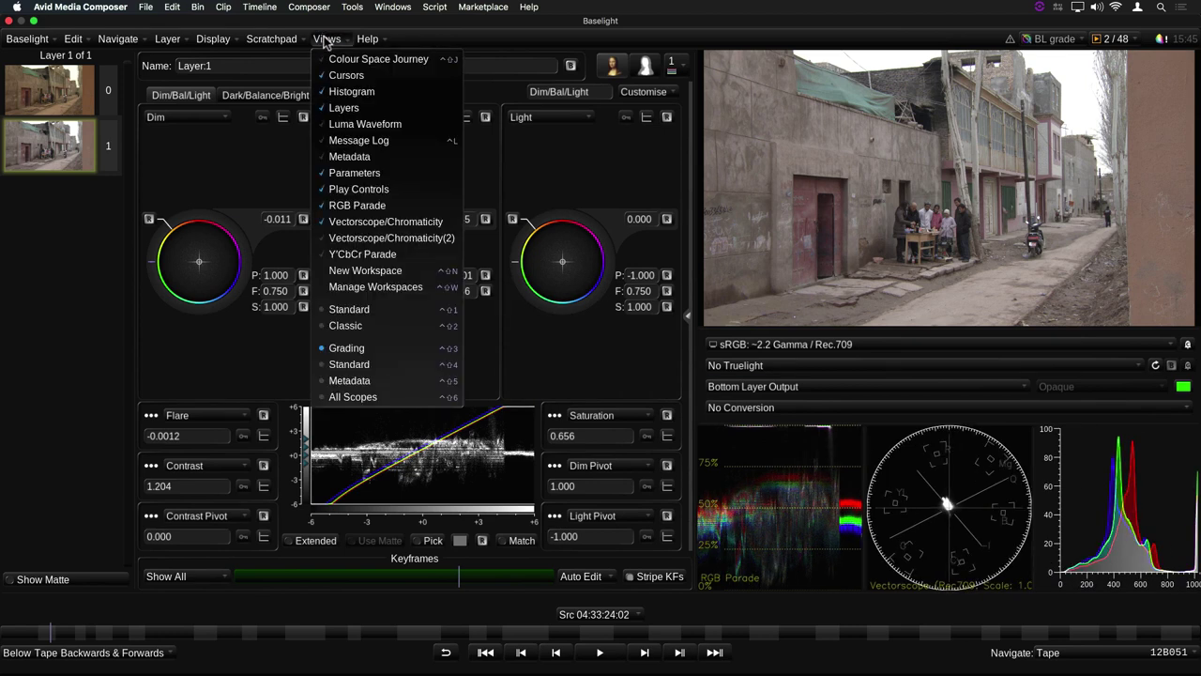
{"action": "left_click", "coordinate": [365, 157]}
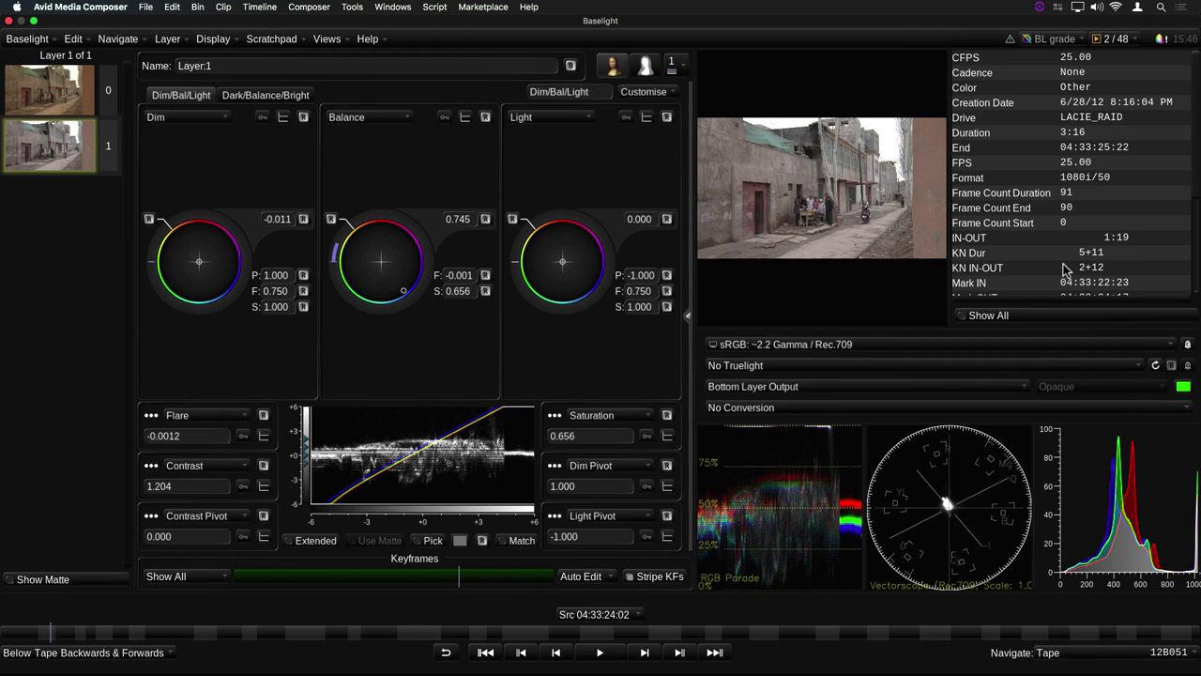
List every metadata field with Show All and scroll through the list
{"action": "left_click", "coordinate": [1036, 317]}
{"action": "scroll", "coordinate": [1037, 160], "scroll_direction": "down", "scroll_amount": 1}
{"action": "scroll", "coordinate": [1038, 158], "scroll_direction": "down", "scroll_amount": 20}
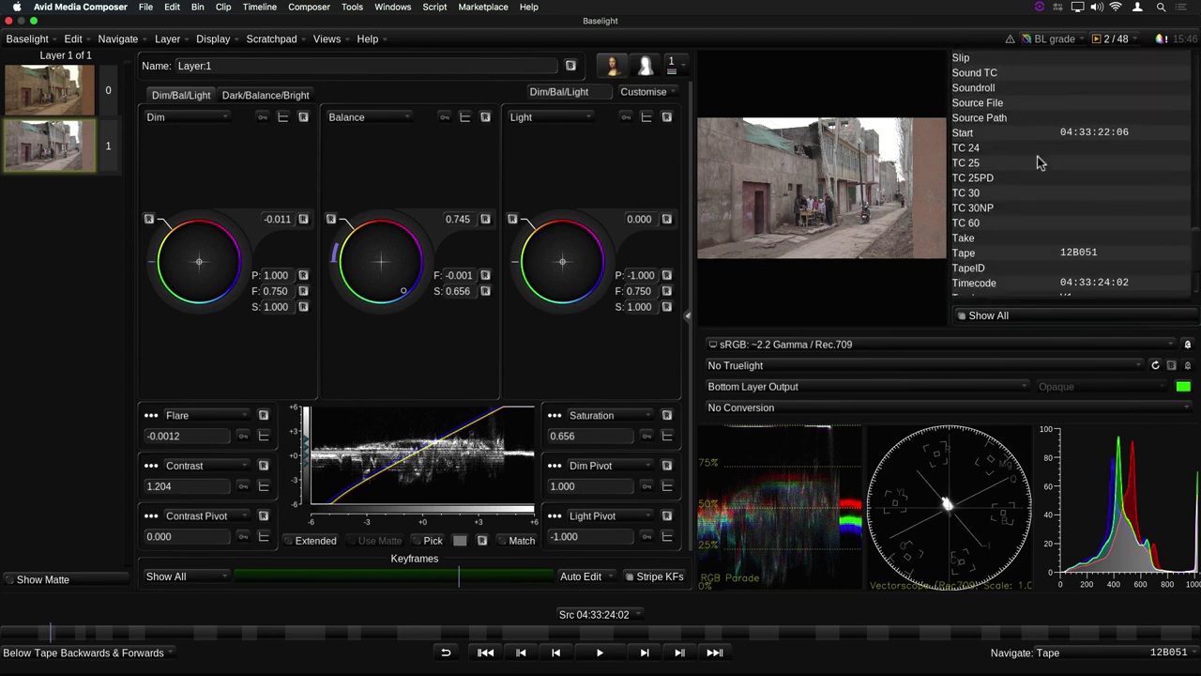
{"action": "scroll", "coordinate": [1038, 162], "scroll_direction": "up", "scroll_amount": 20}
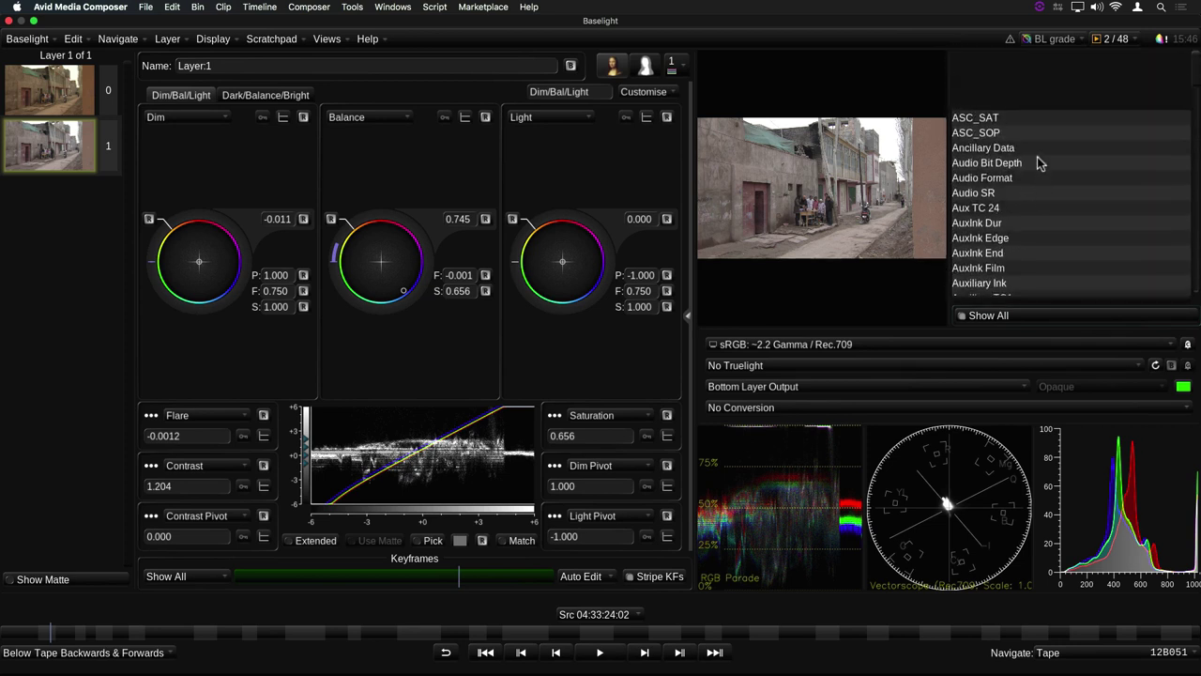
{"action": "left_click", "coordinate": [326, 39]}
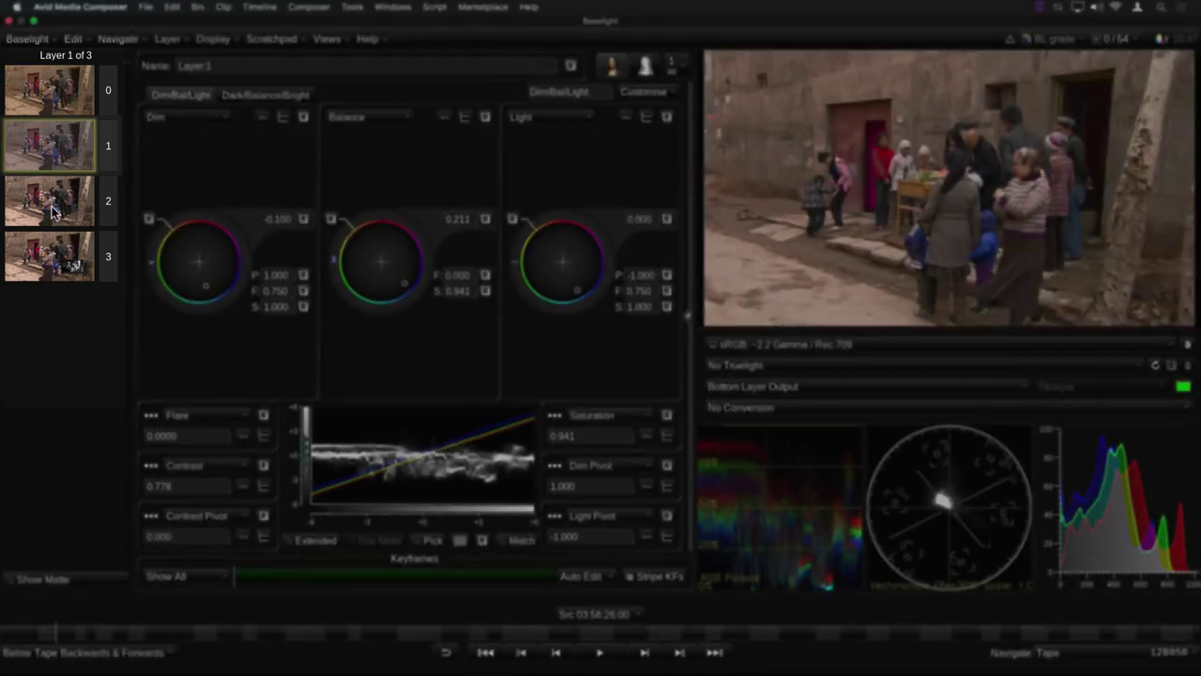
Click through the balance, lowlight key, Layer 1 and layer 0 thumbnails in the stack
{"action": "left_click", "coordinate": [53, 208]}
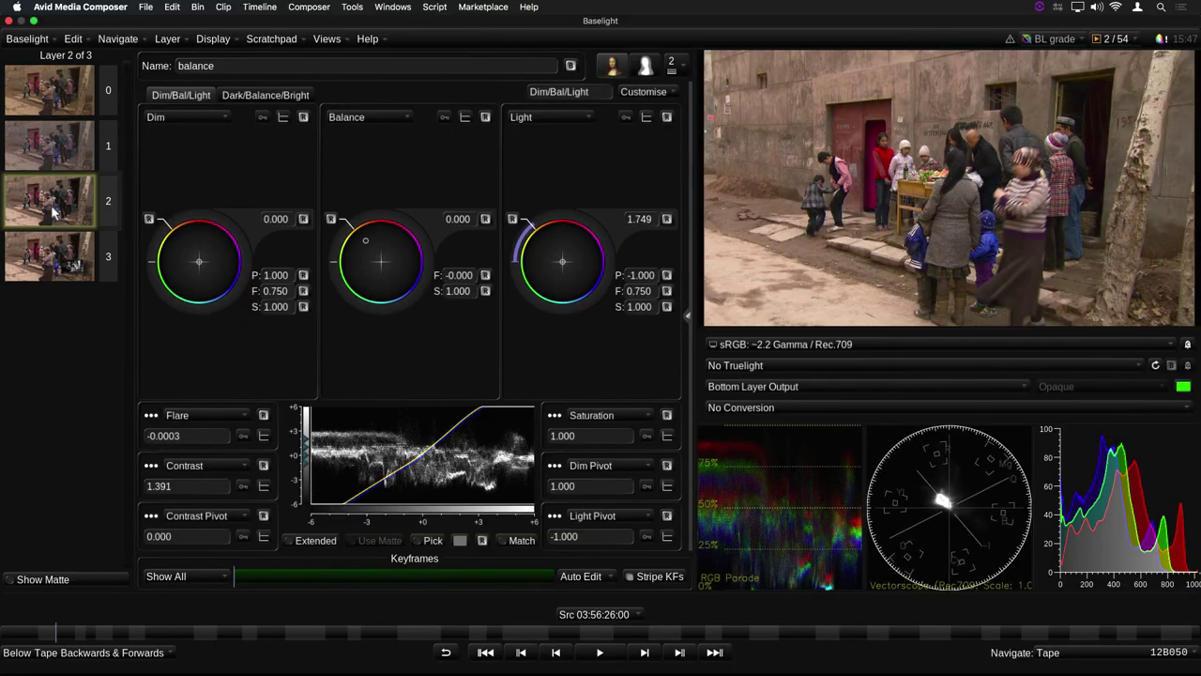
{"action": "left_click", "coordinate": [53, 249]}
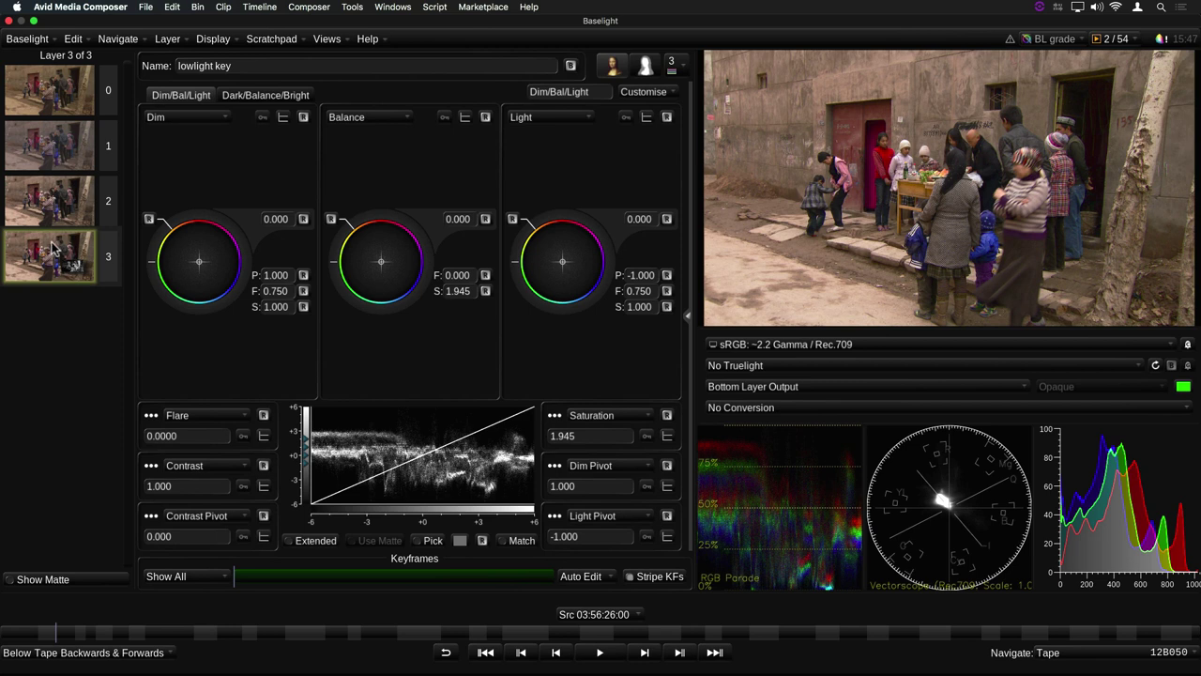
{"action": "left_click", "coordinate": [67, 156]}
{"action": "left_click", "coordinate": [68, 110]}
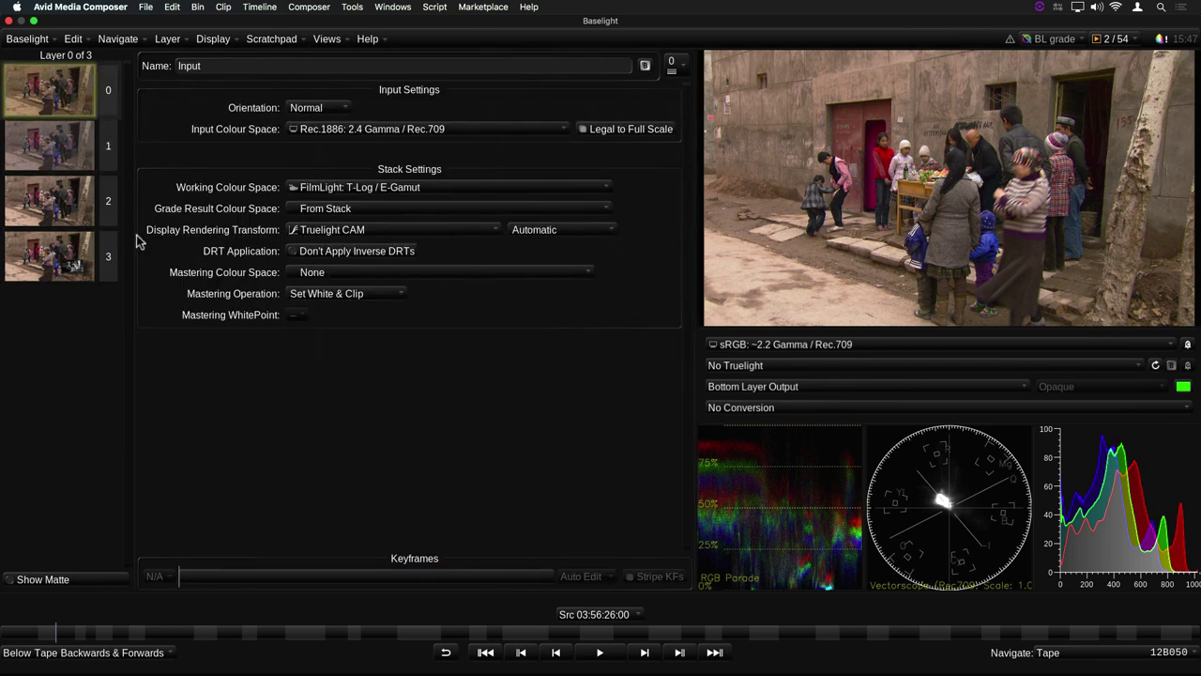
Step through layers from the layer list, ending on lowlight key with Bottom Layer Output kept
{"action": "left_click", "coordinate": [673, 73]}
{"action": "left_click", "coordinate": [35, 207]}
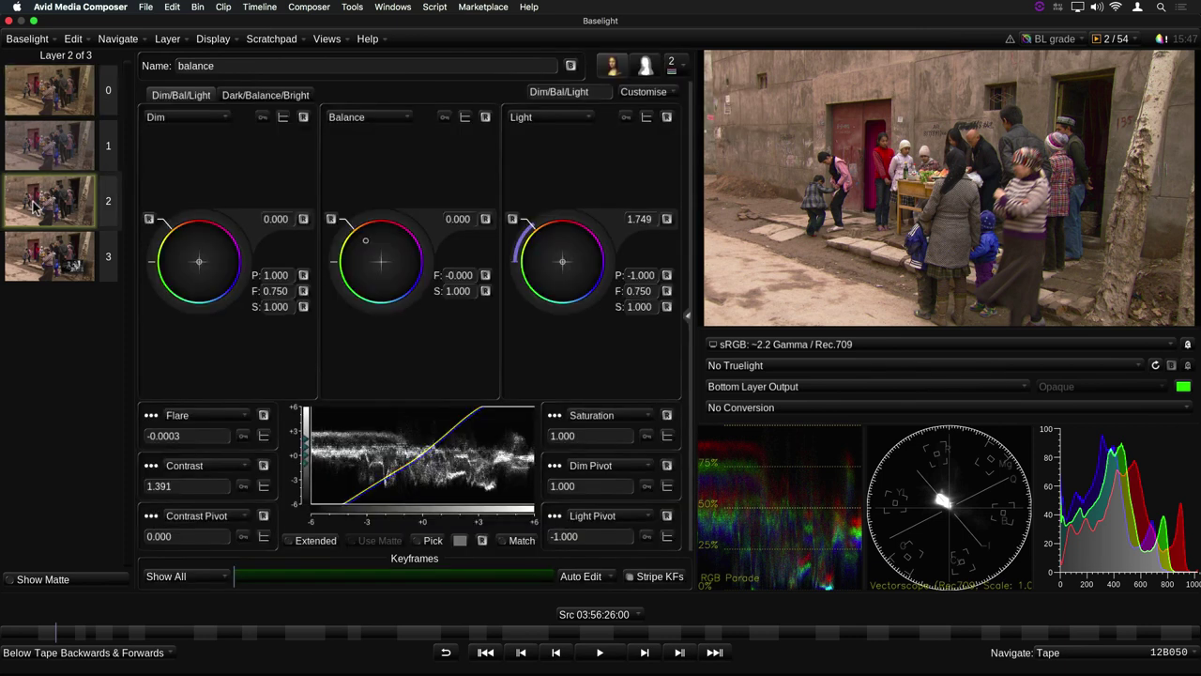
{"action": "left_click", "coordinate": [26, 132]}
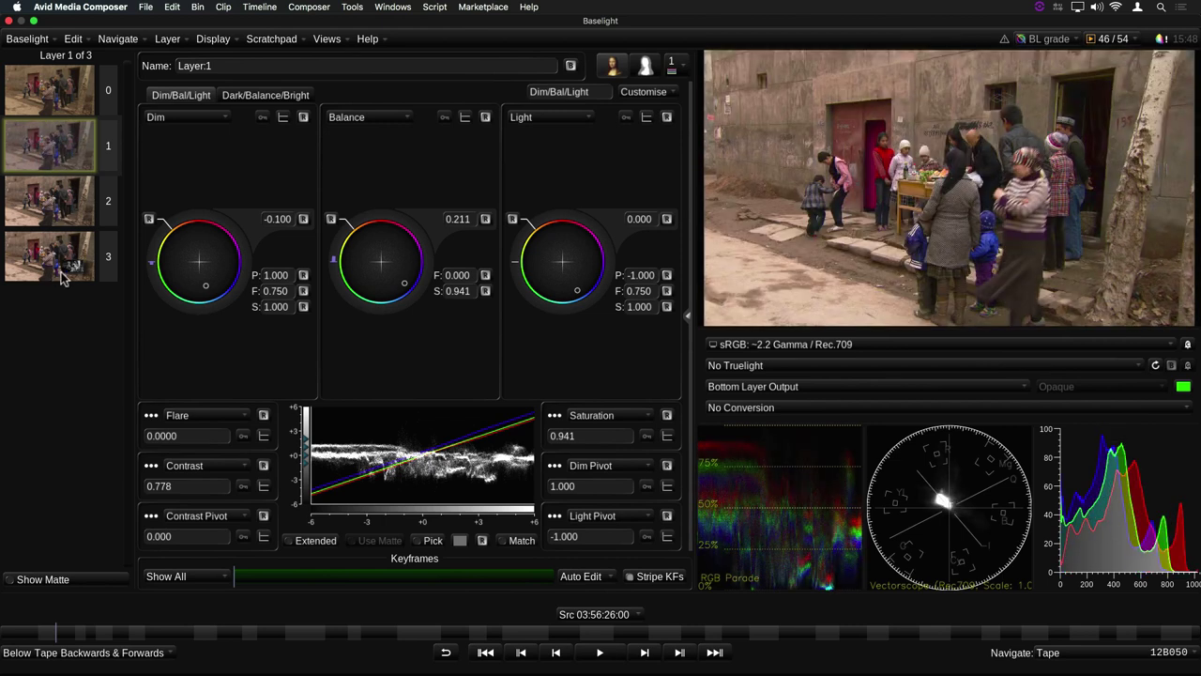
{"action": "left_click", "coordinate": [59, 184]}
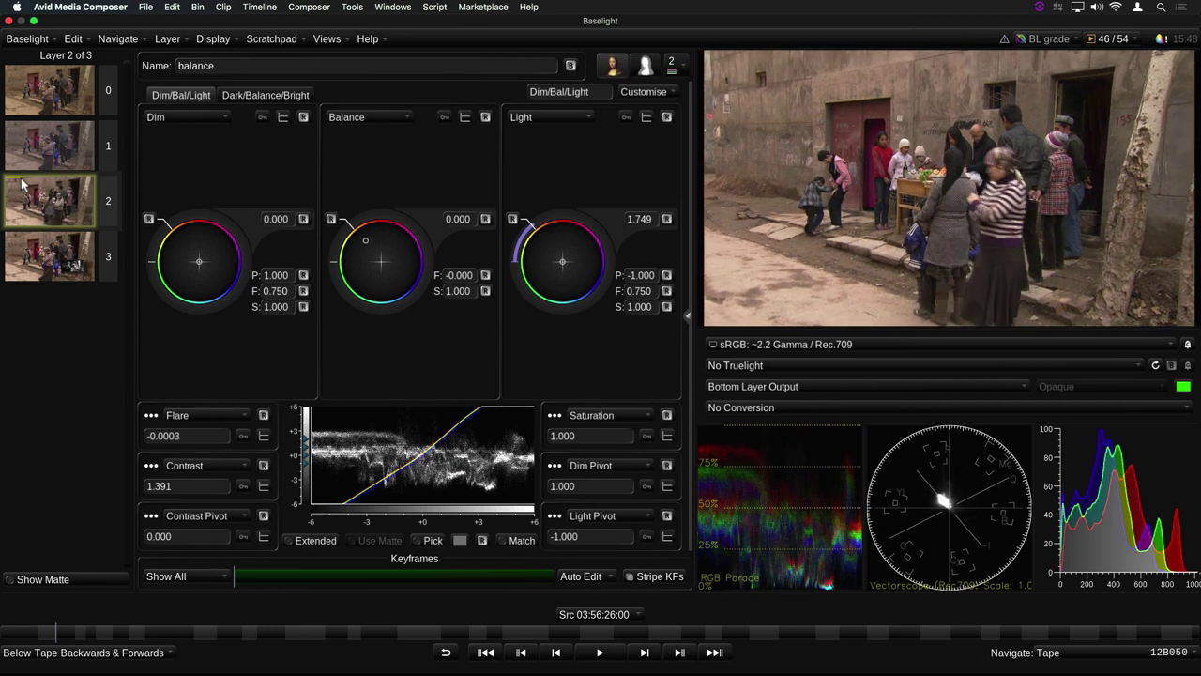
{"action": "left_click", "coordinate": [40, 244]}
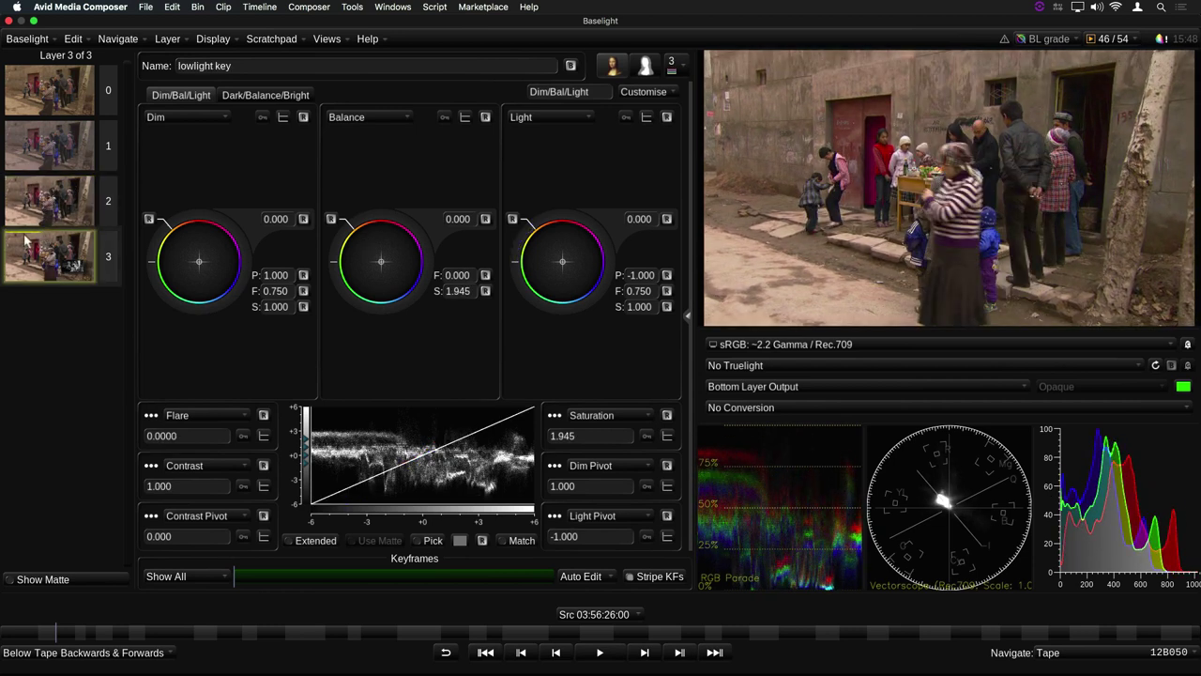
{"action": "left_click", "coordinate": [746, 388]}
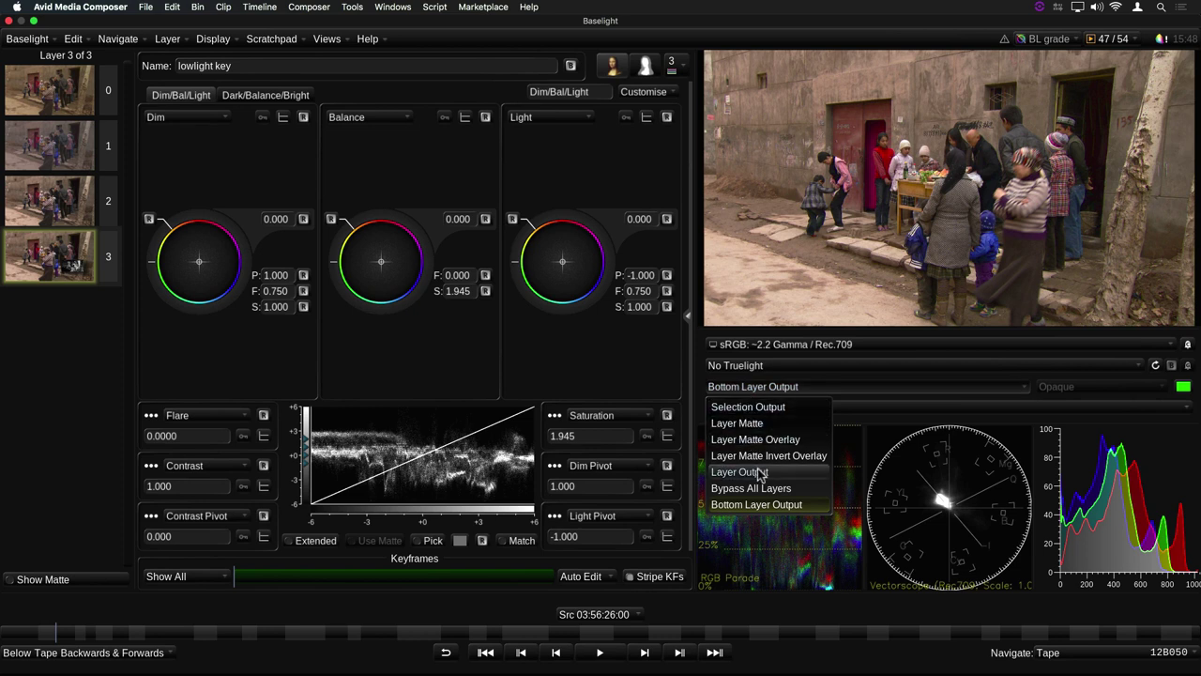
{"action": "left_click", "coordinate": [750, 393]}
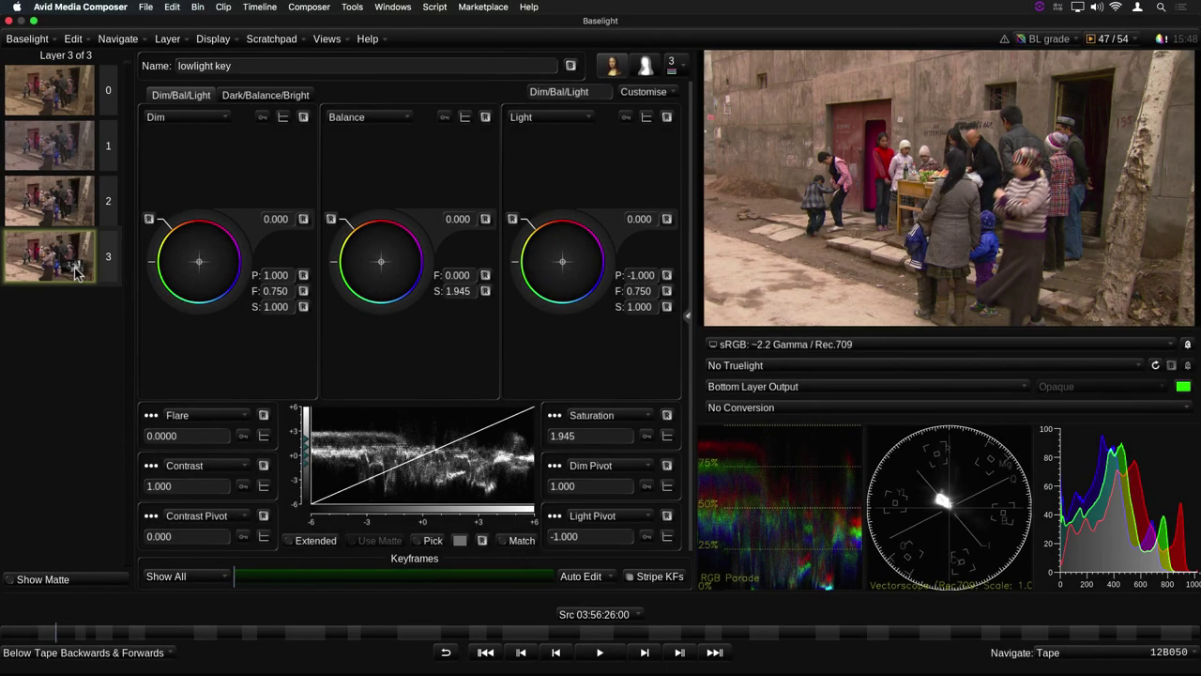
Open the lowlight key layer's HueAngle matte controls and toggle the greyscale matte view on and off
{"action": "left_click", "coordinate": [75, 270]}
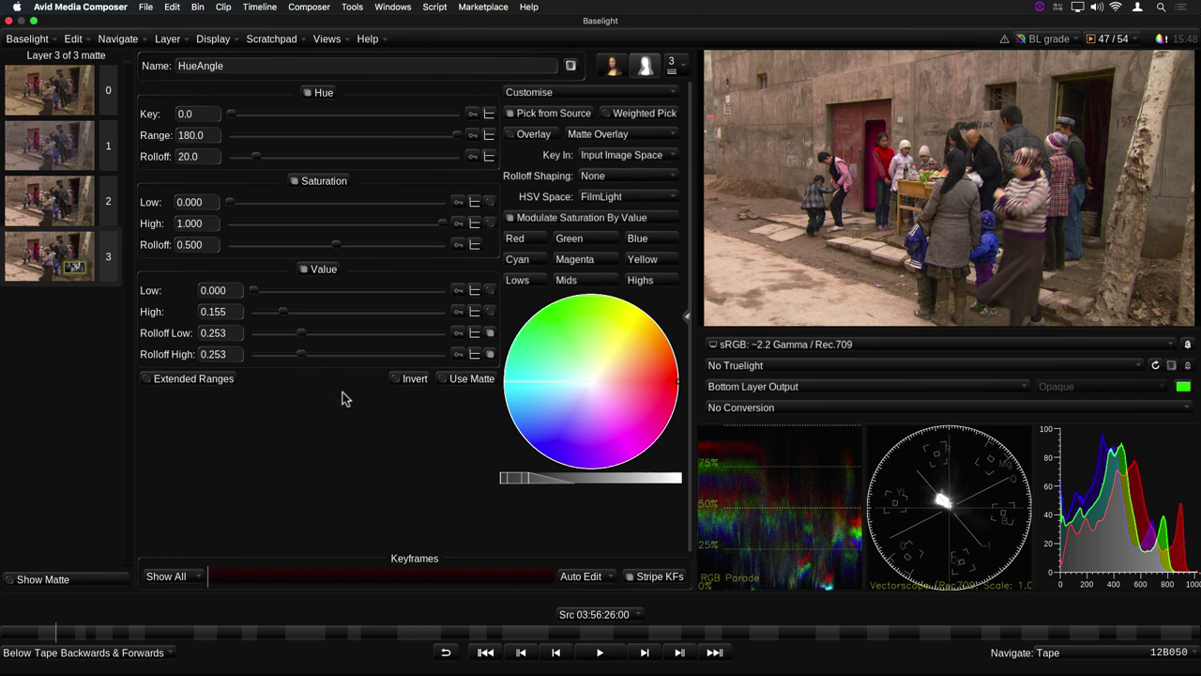
{"action": "left_click", "coordinate": [75, 265]}
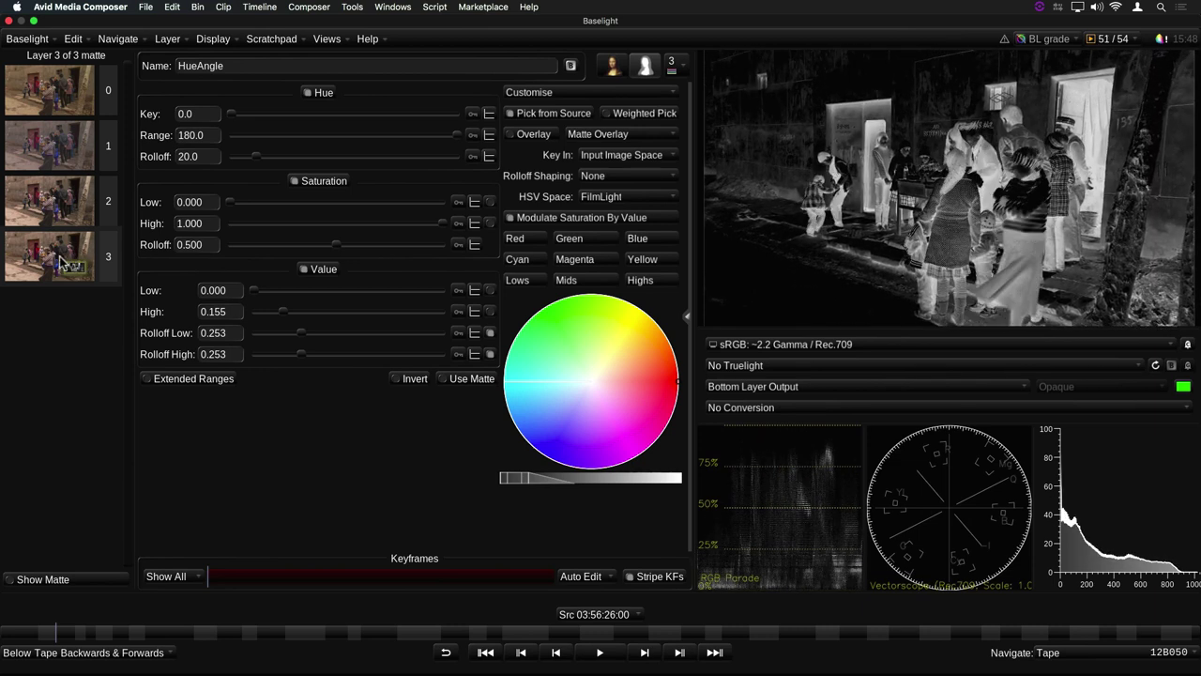
{"action": "left_click", "coordinate": [76, 264]}
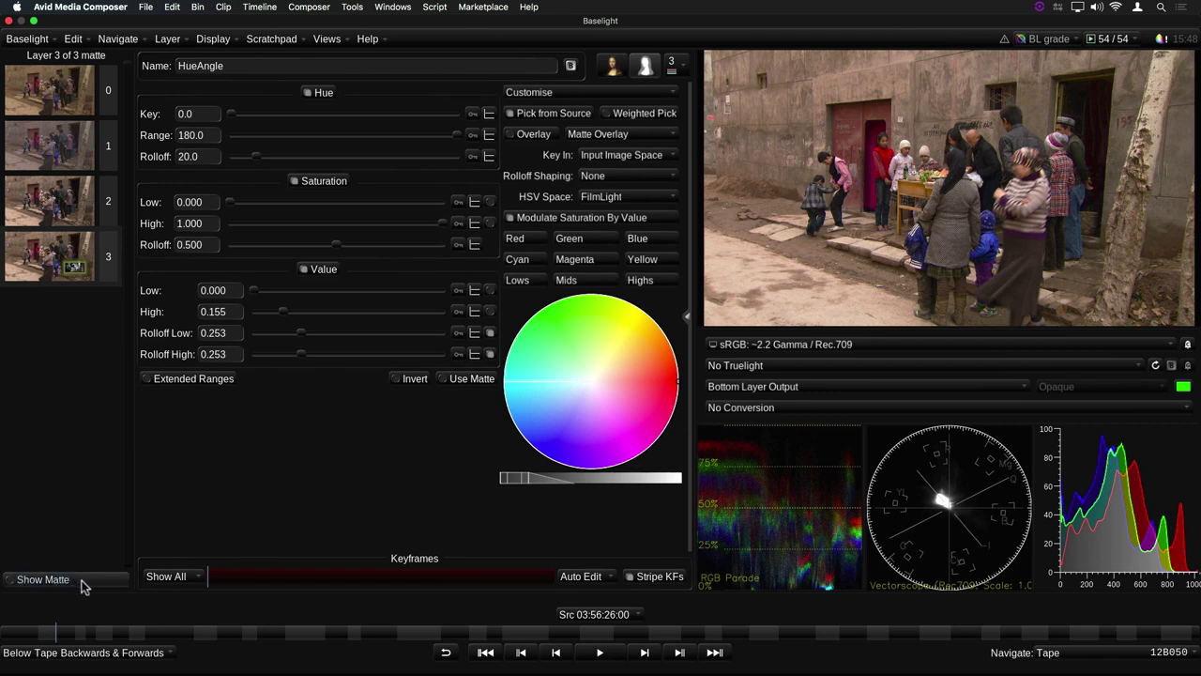
Widen the layer list, view layer 3's matte, then return to colour and select the balance layer
{"action": "left_click_drag", "start_coordinate": [132, 497], "coordinate": [238, 456]}
{"action": "left_click", "coordinate": [166, 267]}
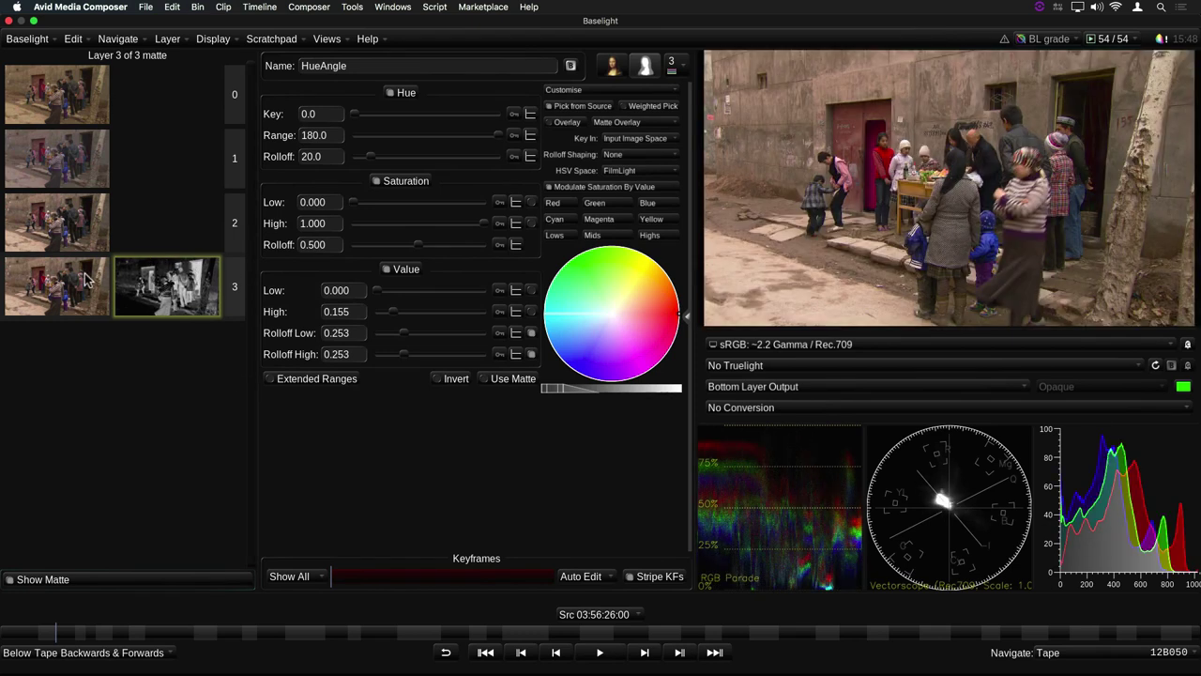
{"action": "left_click", "coordinate": [85, 279]}
{"action": "left_click", "coordinate": [75, 234]}
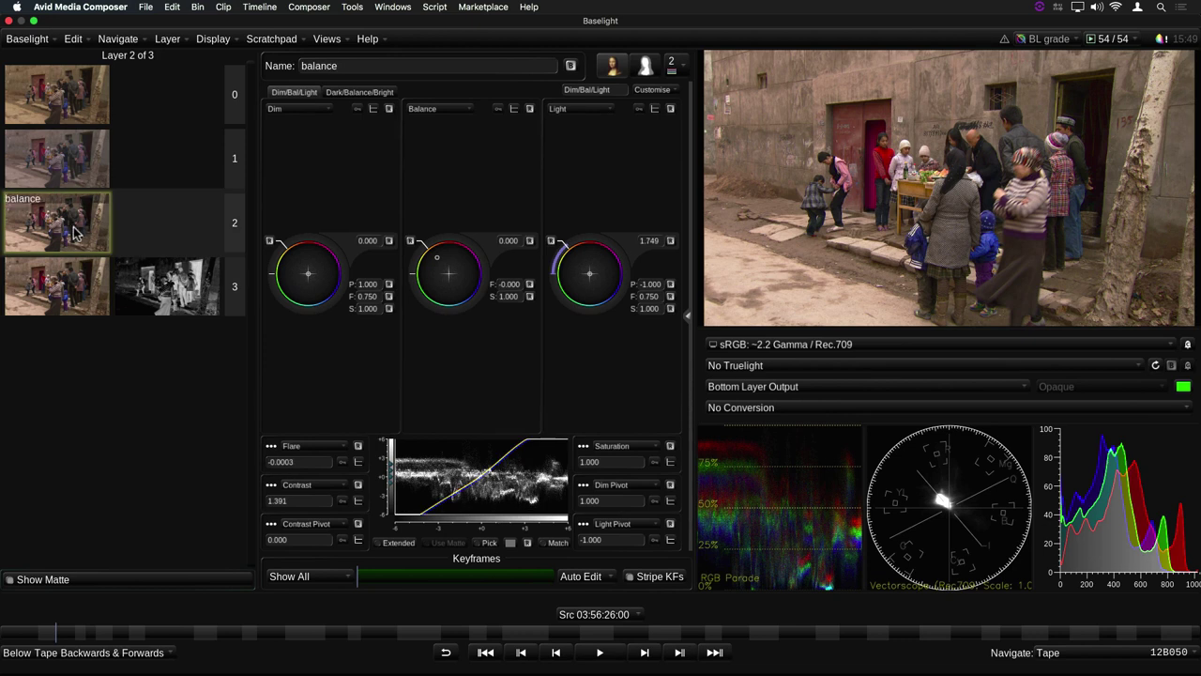
Move Layer:1 below layer 2 and back to the top, then narrow the layer list
{"action": "left_click_drag", "start_coordinate": [86, 157], "coordinate": [98, 317]}
{"action": "left_click_drag", "start_coordinate": [87, 241], "coordinate": [94, 164]}
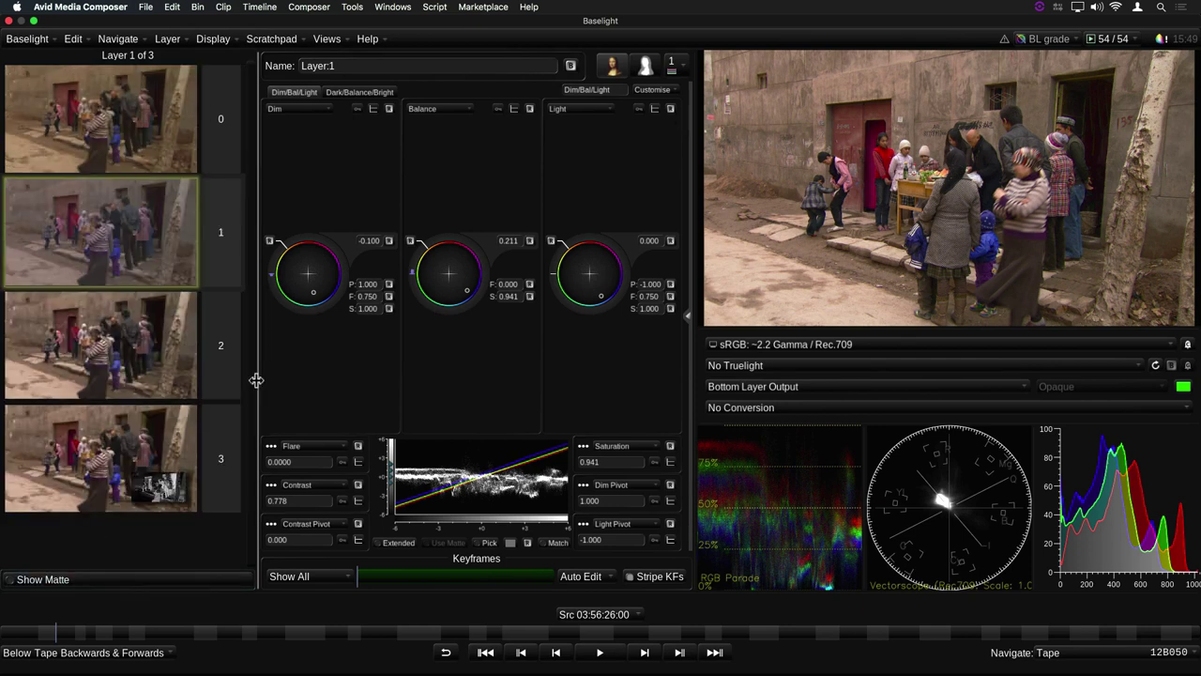
{"action": "left_click_drag", "start_coordinate": [254, 378], "coordinate": [136, 364]}
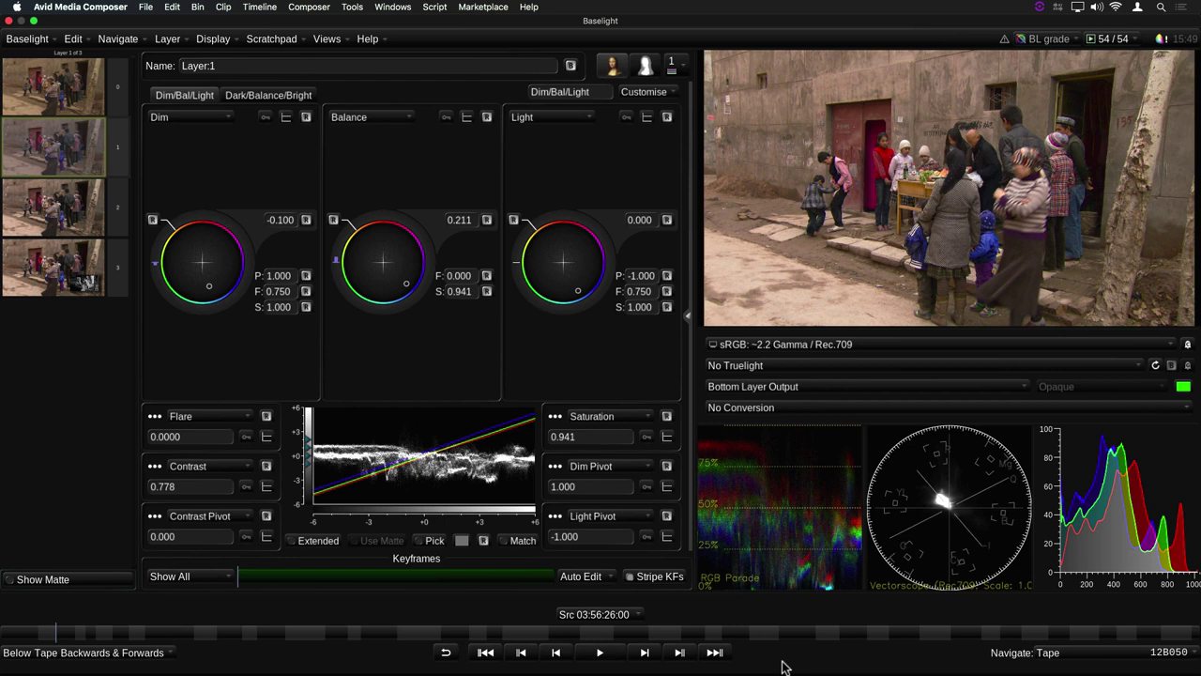
Step forward and back through the scene's shots with F6 and F5
{"action": "key", "text": "F6"}
{"action": "key", "text": "F6"}
{"action": "key", "text": "F6"}
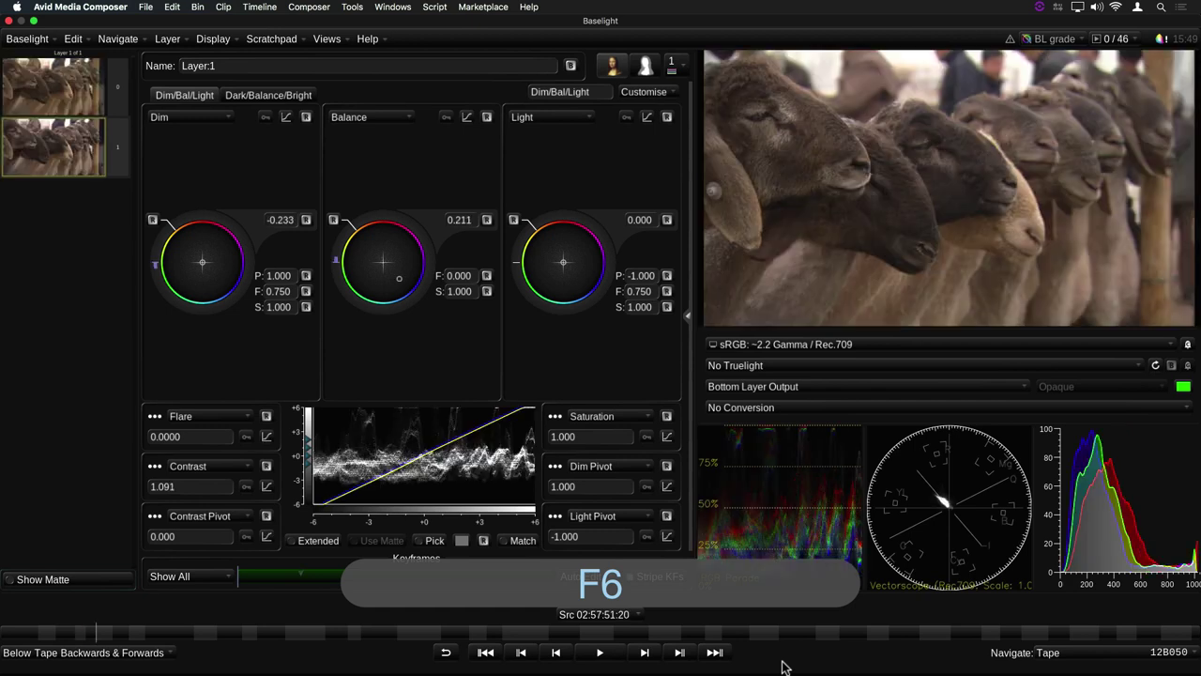
{"action": "key", "text": "F6"}
{"action": "key", "text": "F6"}
{"action": "key", "text": "F6"}
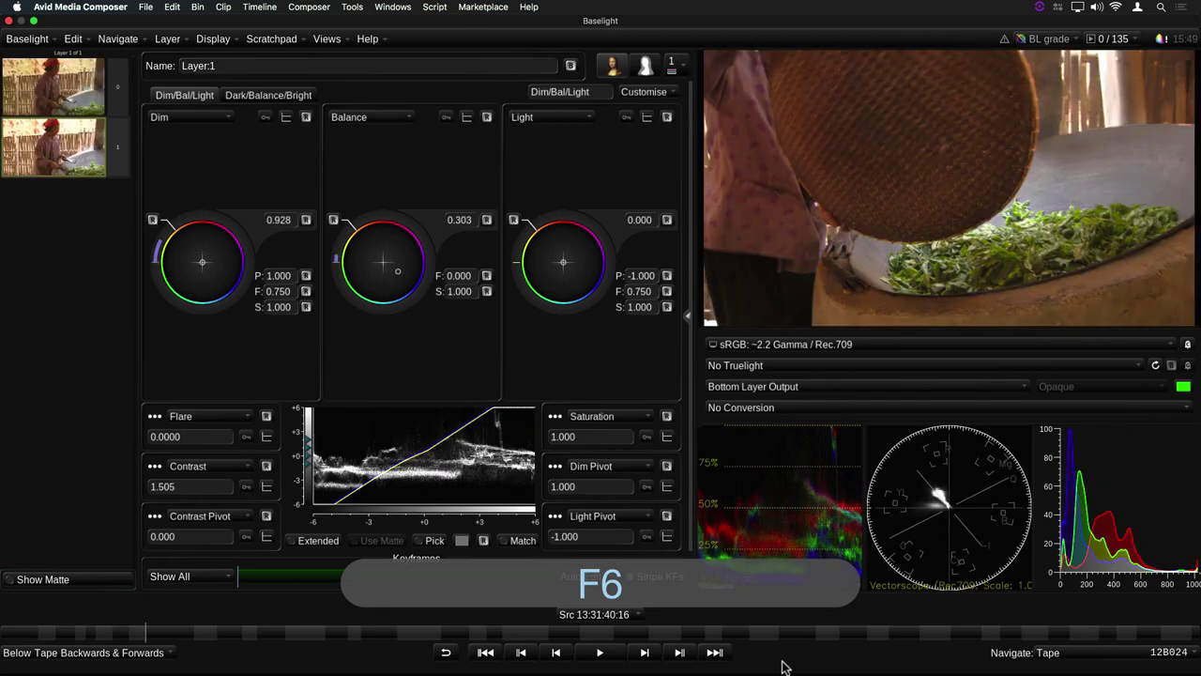
{"action": "key", "text": "F6"}
{"action": "key", "text": "F6"}
{"action": "key", "text": "F6"}
{"action": "key", "text": "F6"}
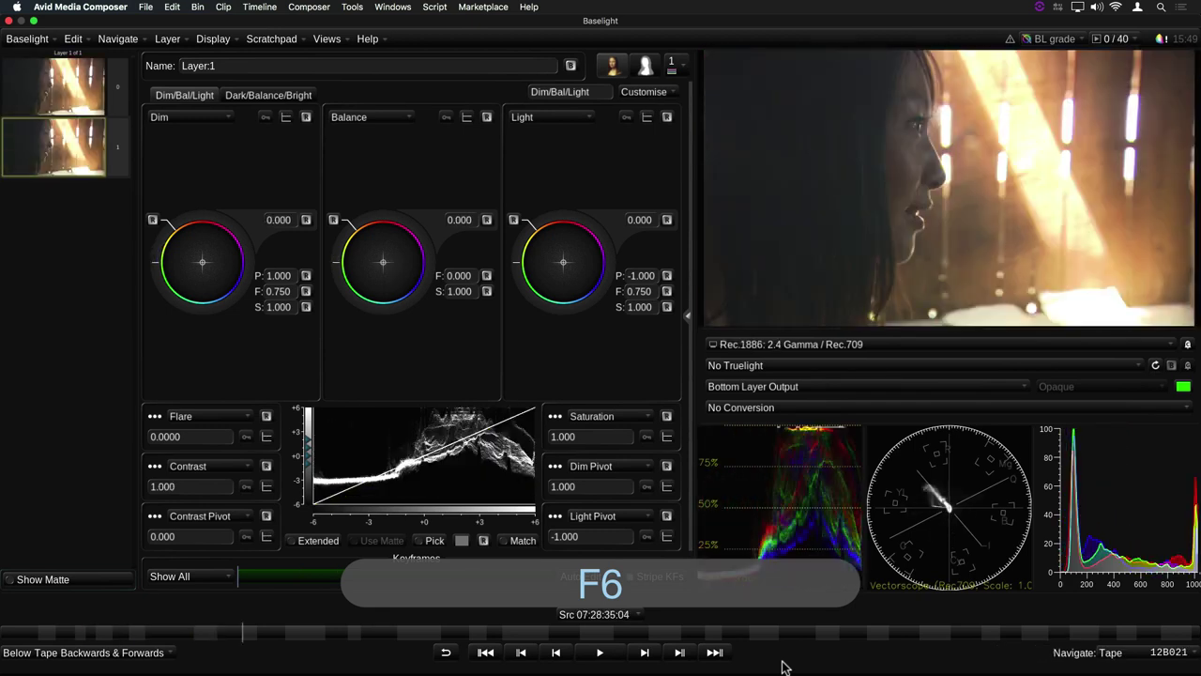
{"action": "key", "text": "F5"}
{"action": "key", "text": "F5"}
{"action": "key", "text": "F6"}
{"action": "key", "text": "F6"}
{"action": "key", "text": "F6"}
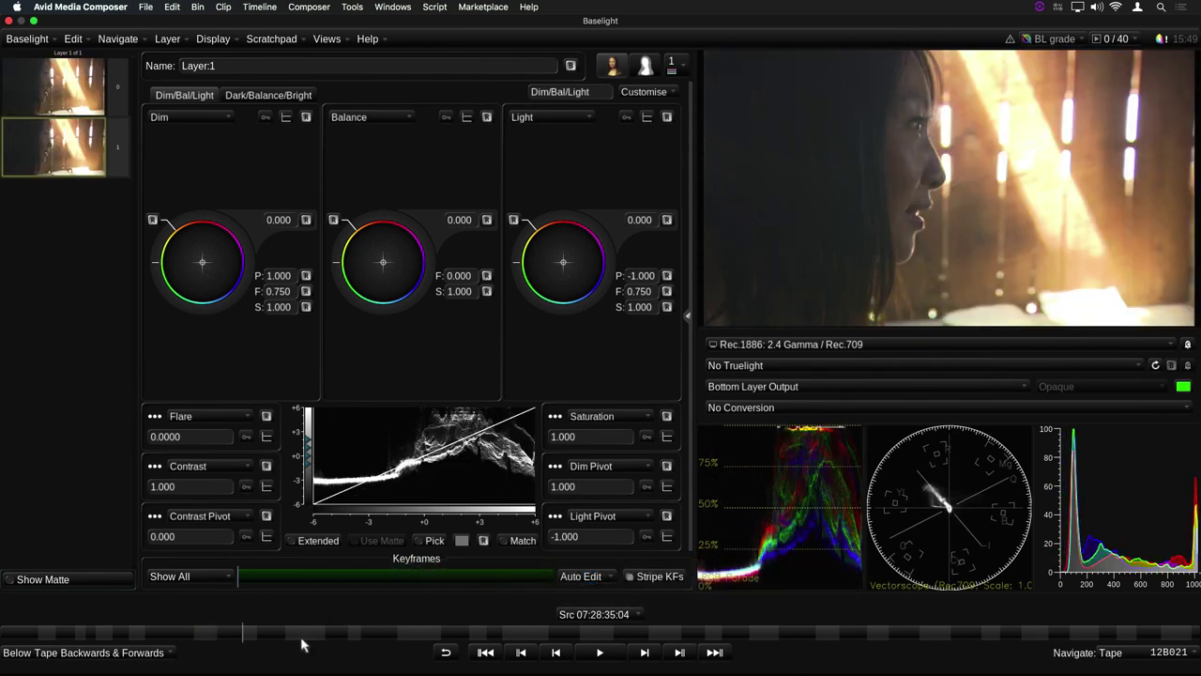
Jump along the timeline to the terraced hills and night fire shots, then scrub back to the woman shot's start
{"action": "left_click", "coordinate": [403, 635]}
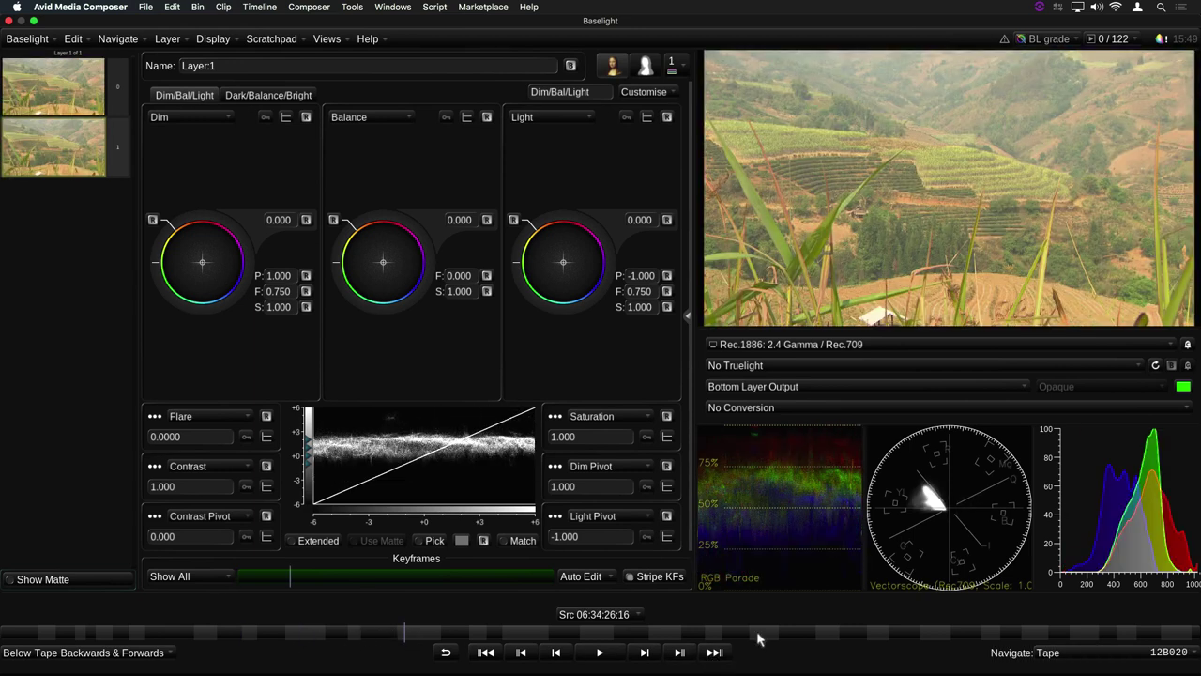
{"action": "left_click", "coordinate": [760, 637]}
{"action": "left_click", "coordinate": [646, 635]}
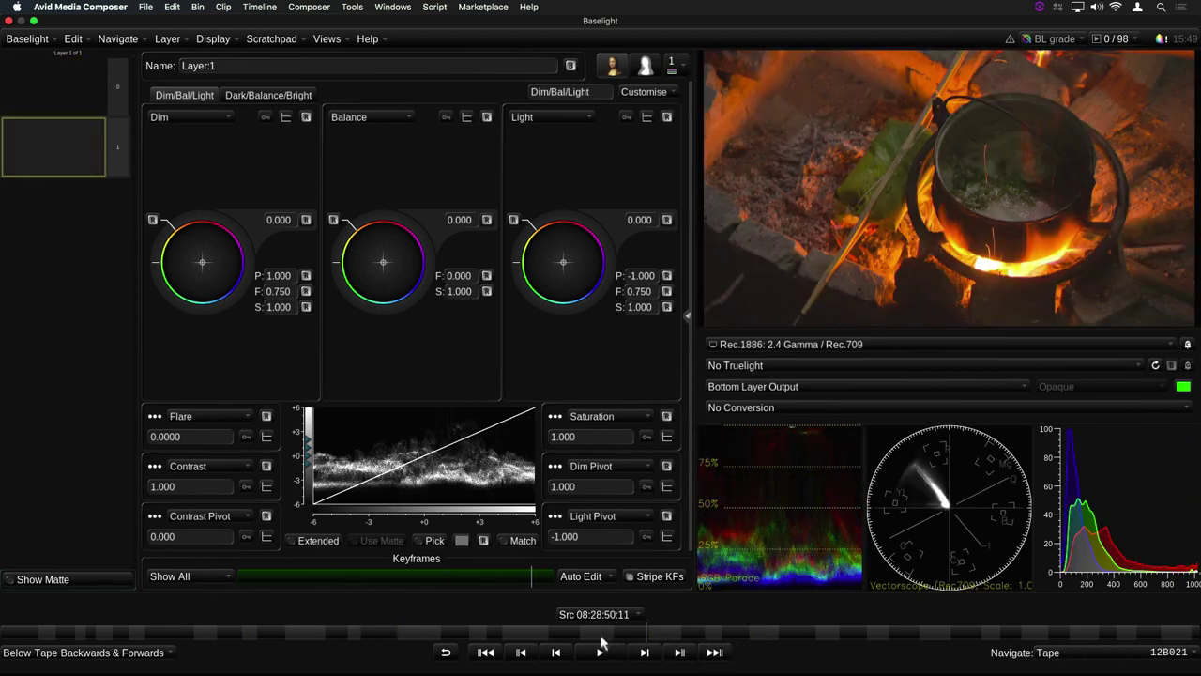
{"action": "left_click_drag", "start_coordinate": [597, 642], "coordinate": [368, 636]}
{"action": "left_click", "coordinate": [311, 637]}
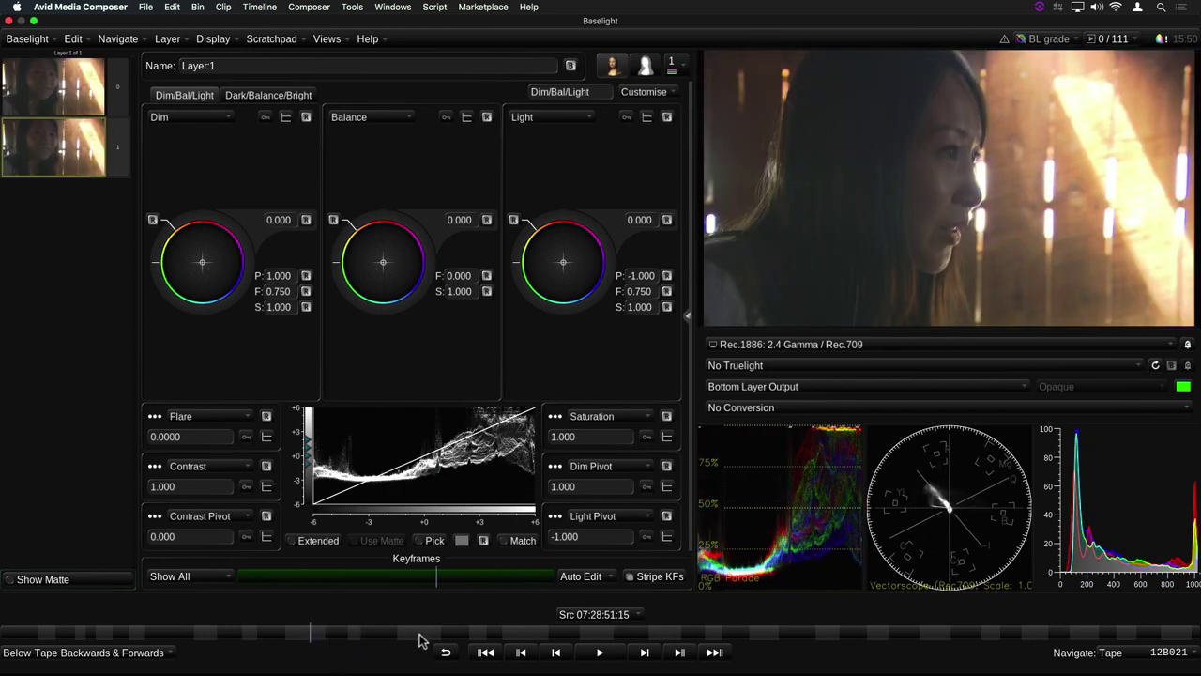
{"action": "left_click_drag", "start_coordinate": [313, 636], "coordinate": [249, 635]}
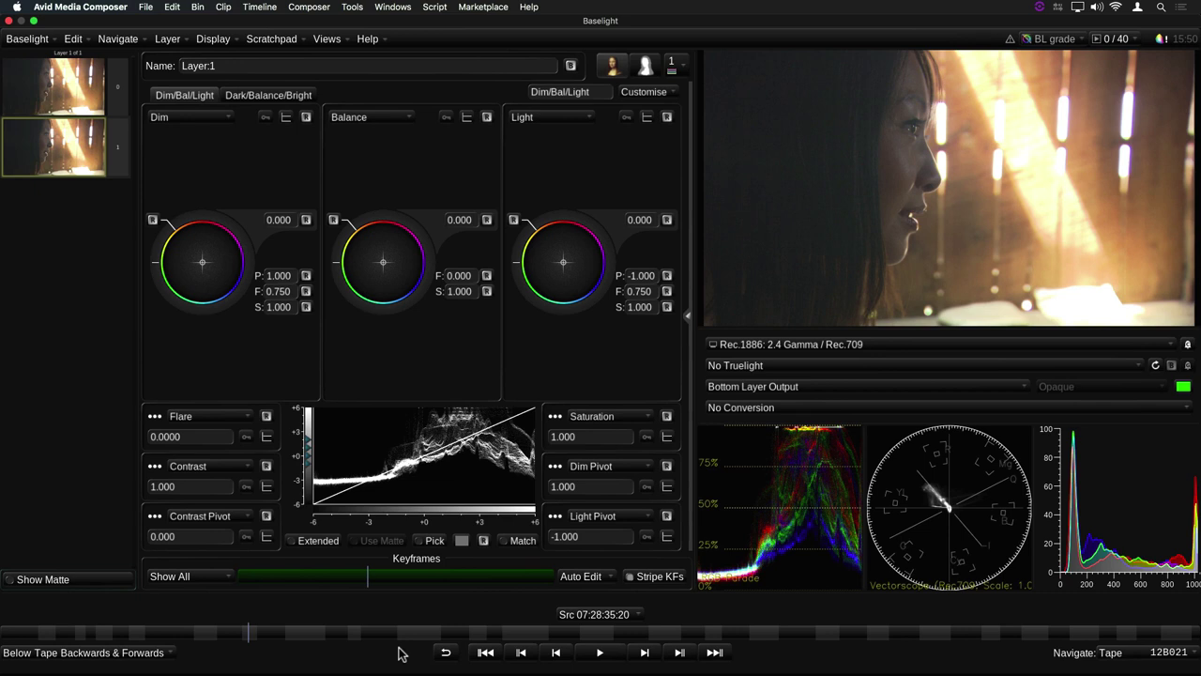
Switch the timecode display from Src to Abs and back to Src
{"action": "left_click", "coordinate": [618, 619]}
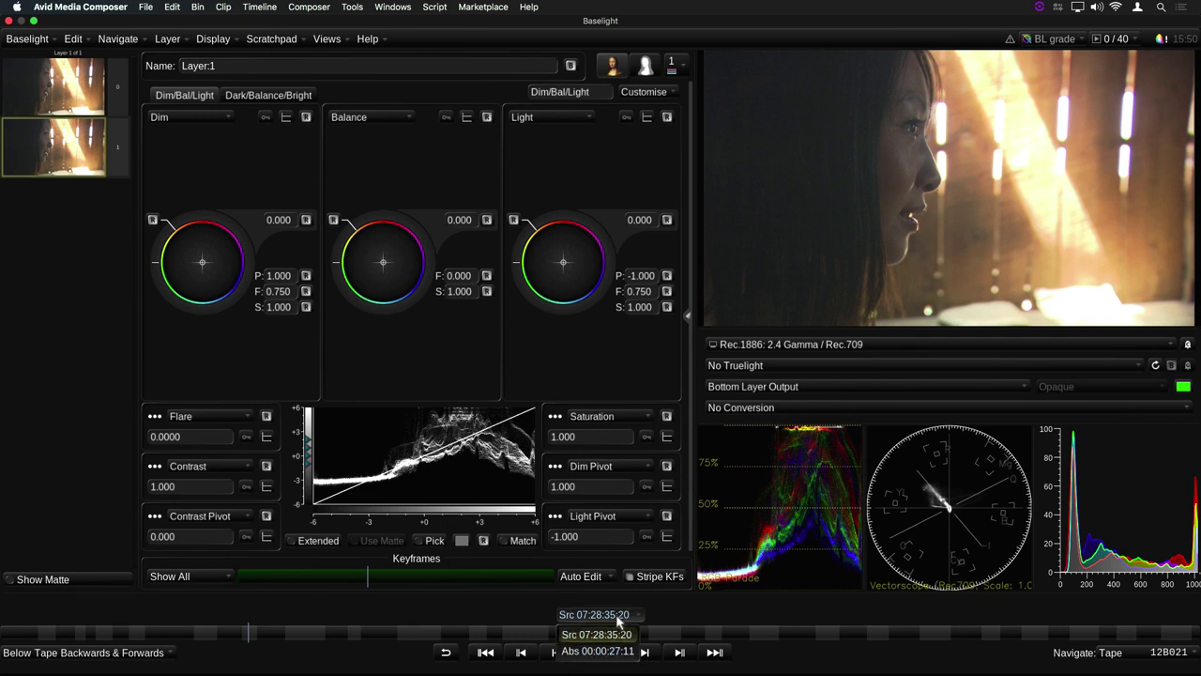
{"action": "left_click", "coordinate": [615, 638]}
{"action": "left_click", "coordinate": [615, 614]}
{"action": "left_click", "coordinate": [585, 654]}
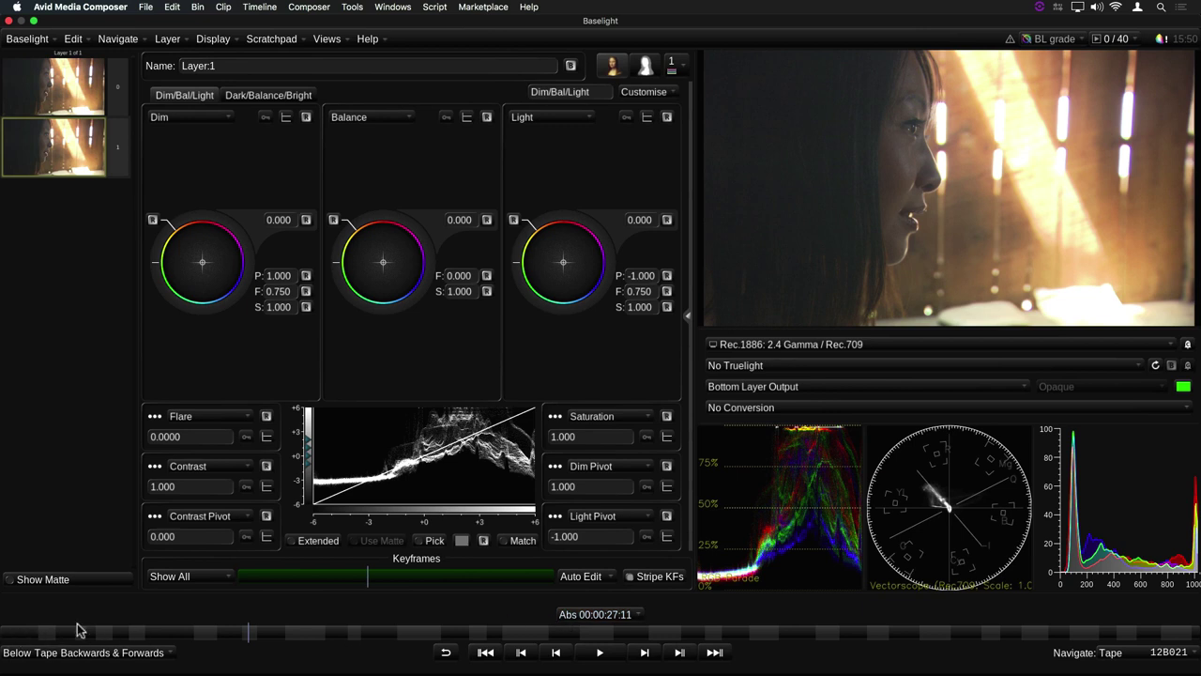
{"action": "left_click", "coordinate": [568, 616]}
{"action": "left_click", "coordinate": [581, 636]}
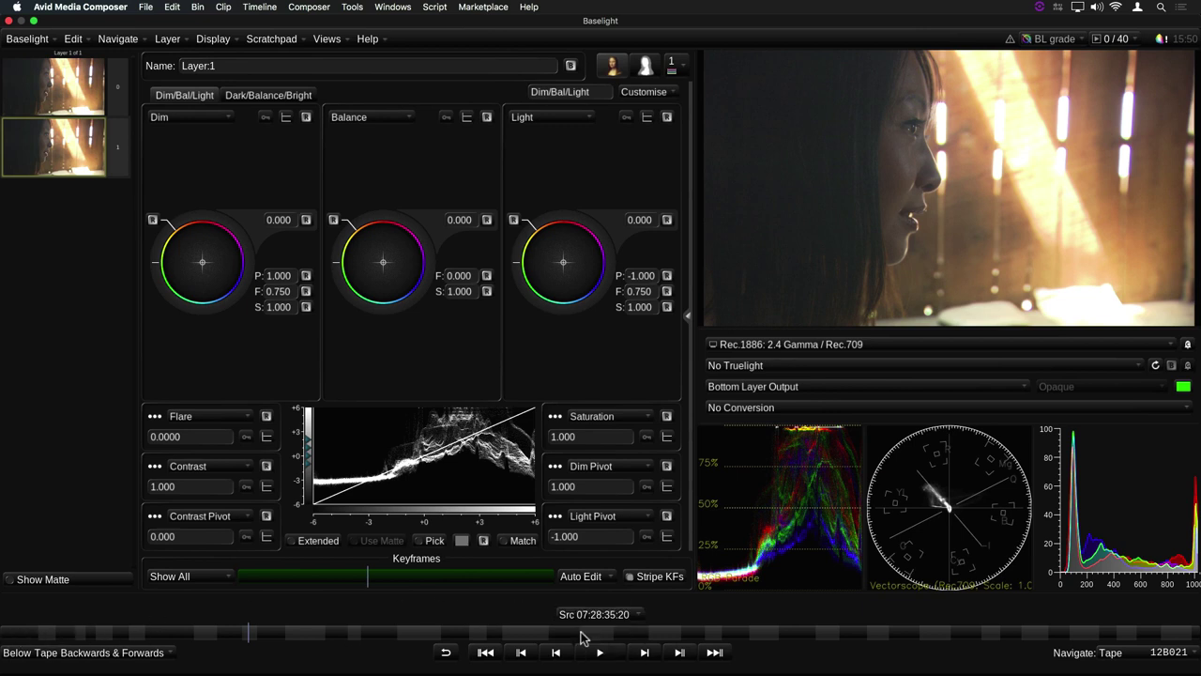
Step, play and advance through the shot, jump to the next shot, and return to the woman shot
{"action": "left_click", "coordinate": [639, 652]}
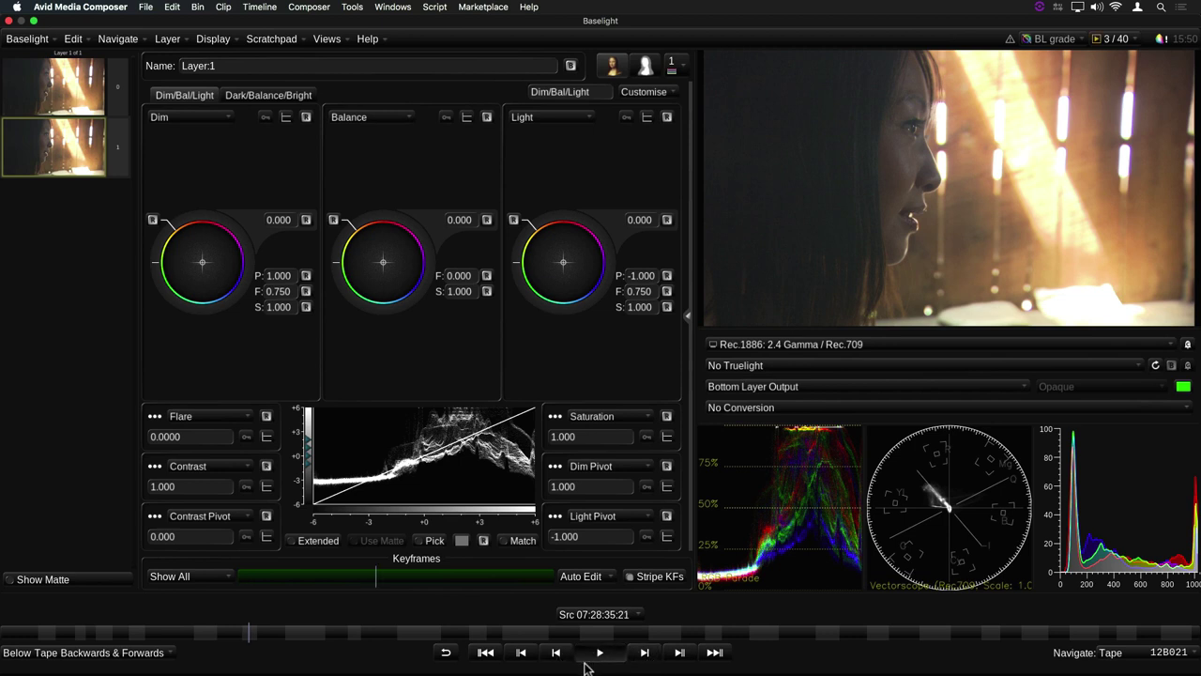
{"action": "left_click", "coordinate": [599, 653]}
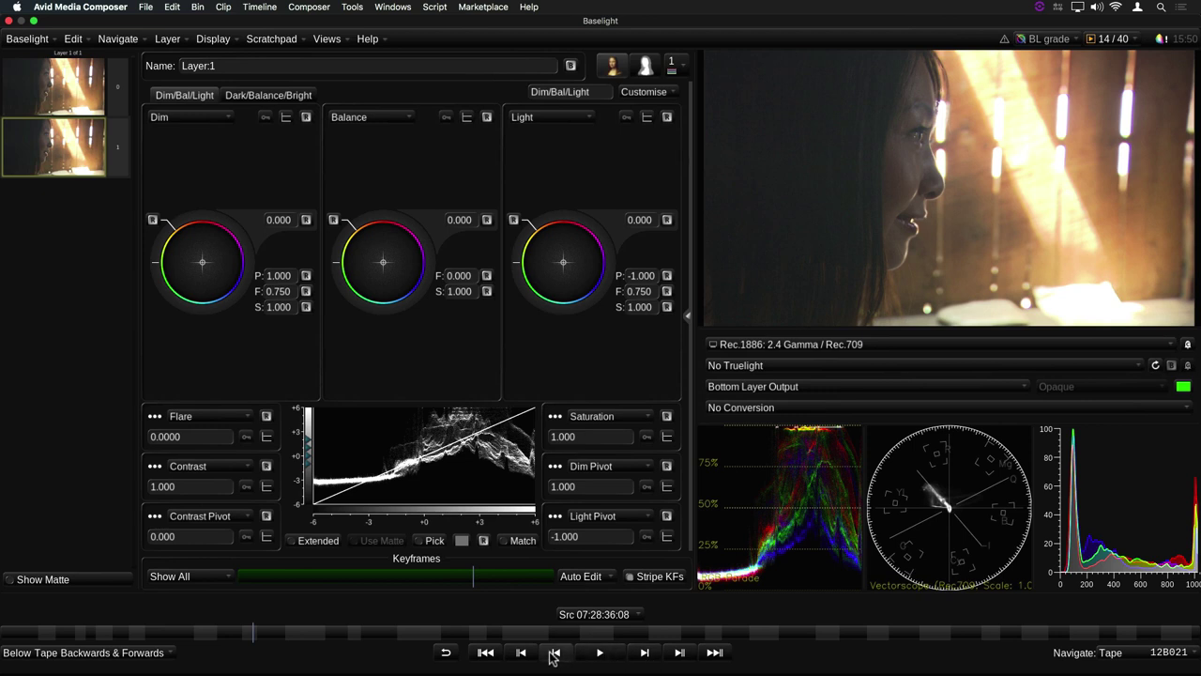
{"action": "left_click", "coordinate": [554, 653]}
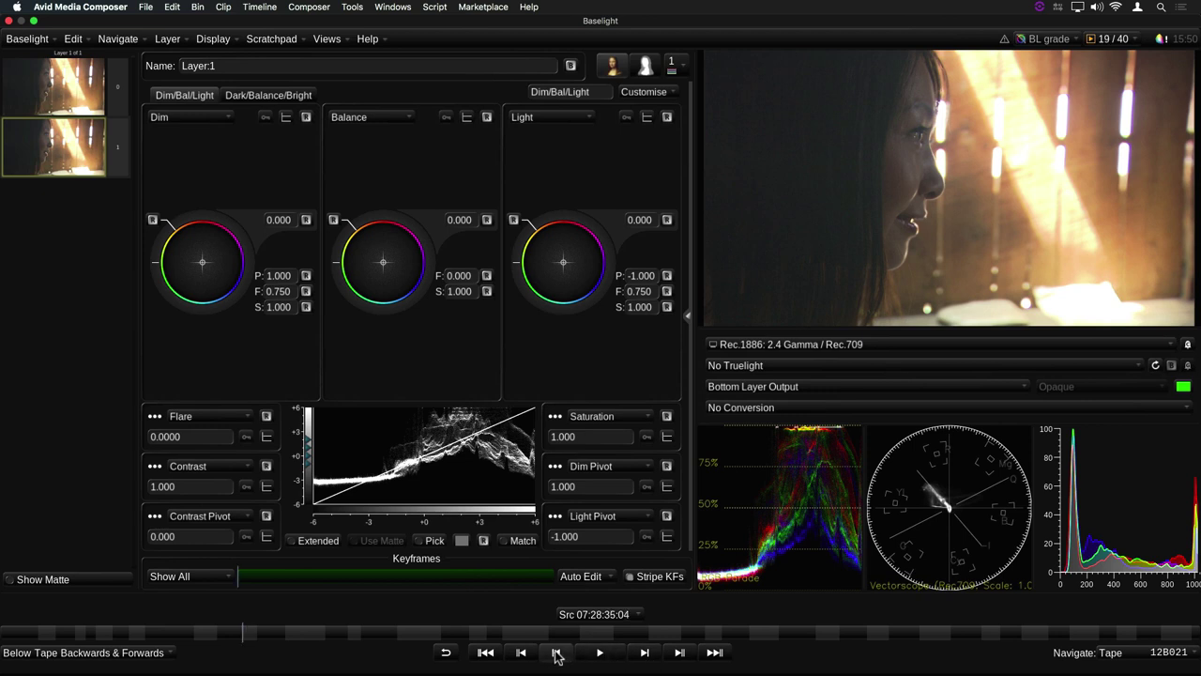
{"action": "left_click", "coordinate": [679, 655]}
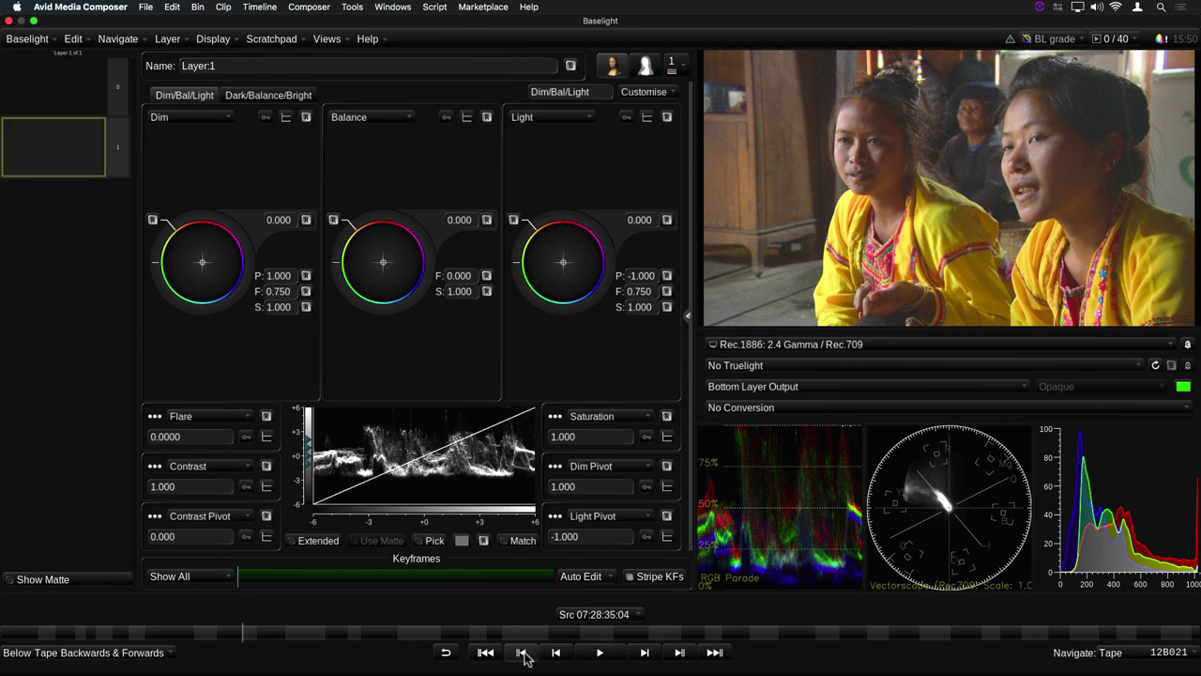
{"action": "left_click", "coordinate": [521, 652]}
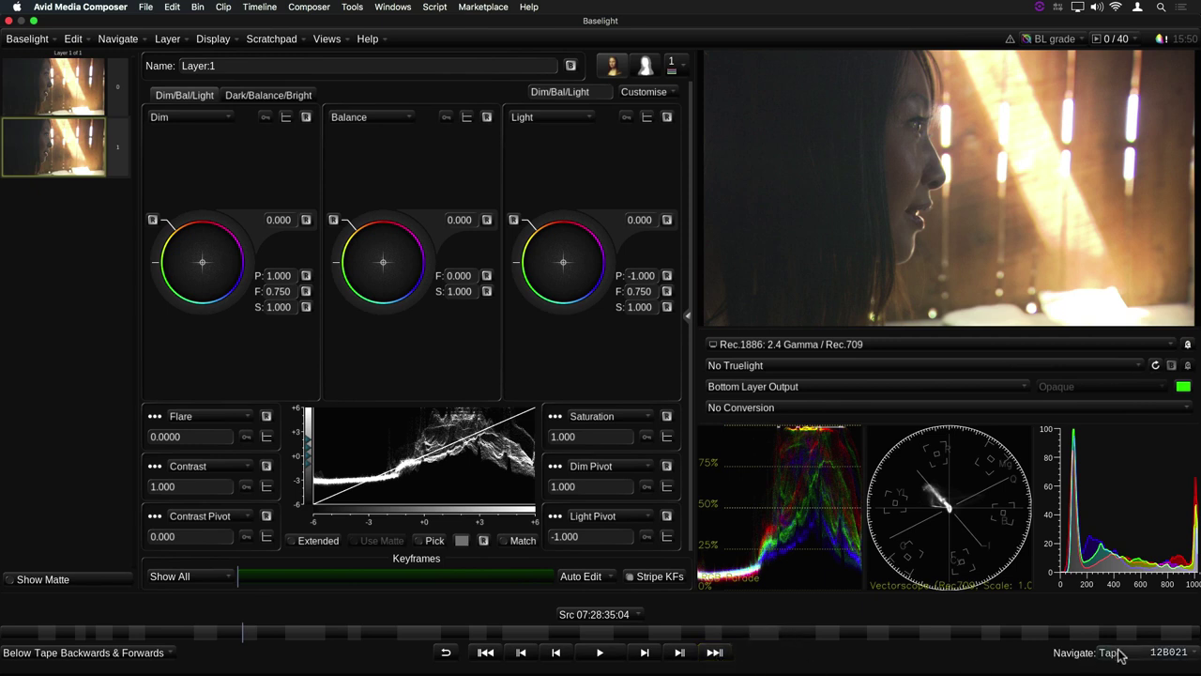
{"action": "mouse_move", "coordinate": [1126, 660]}
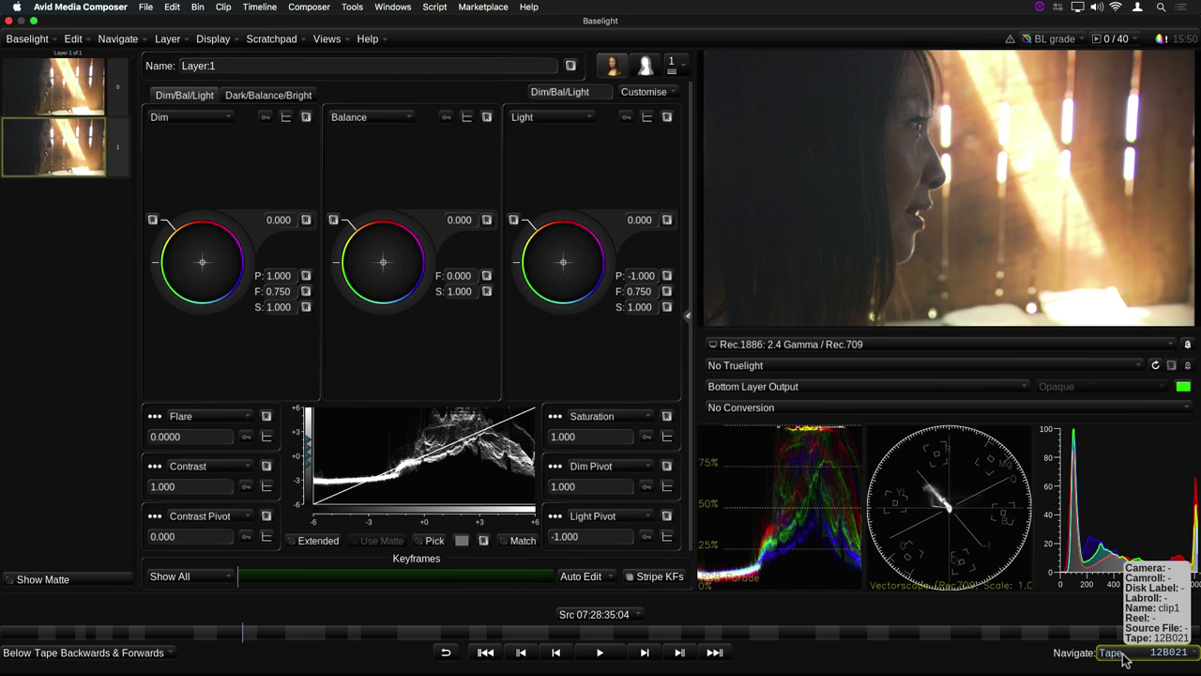
{"action": "left_click", "coordinate": [1126, 660]}
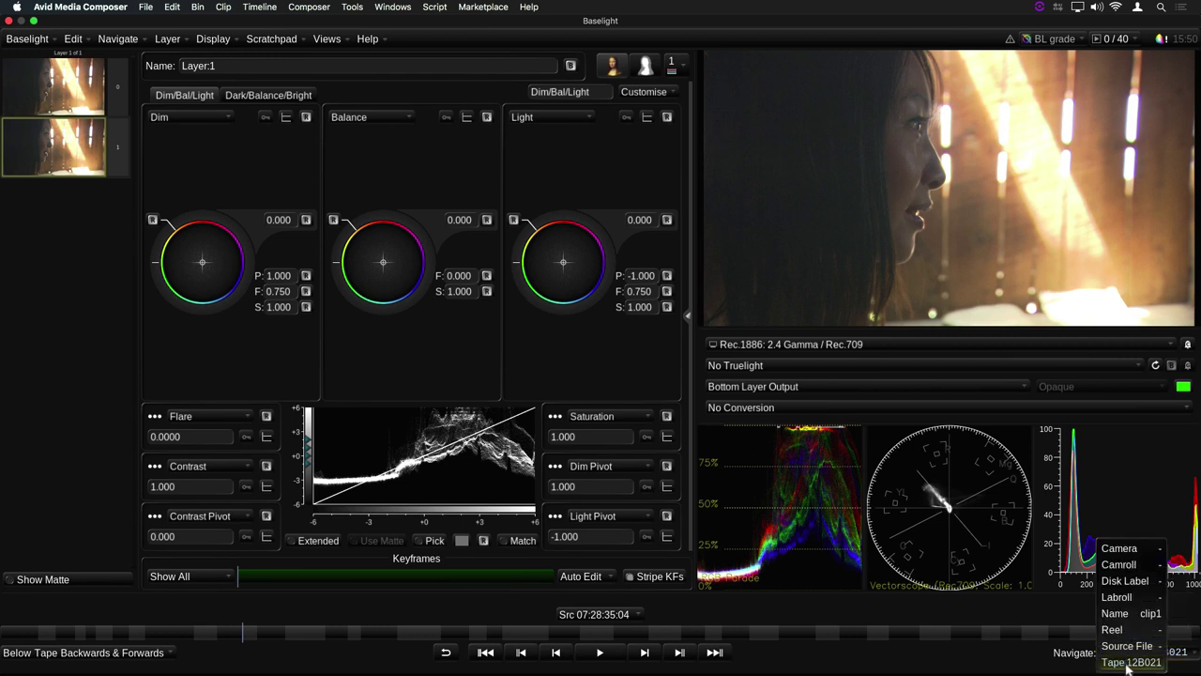
{"action": "left_click", "coordinate": [1129, 664]}
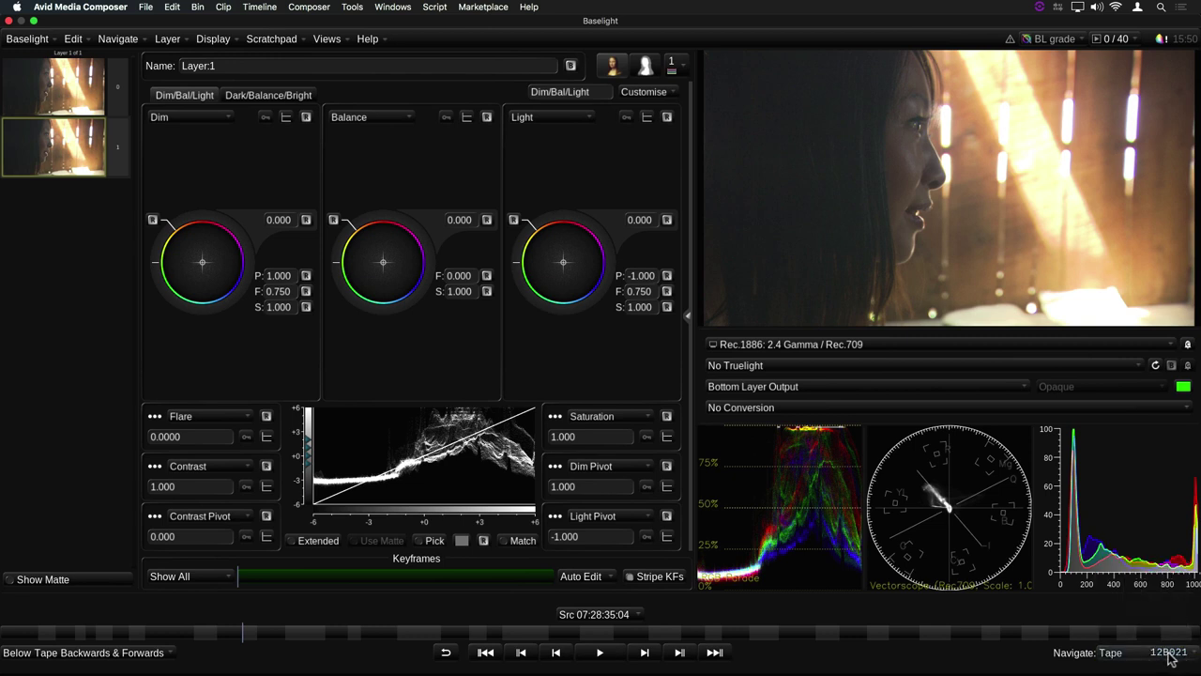
Step forward through every Tape-matching shot to the last one with Next Shot by Filter
{"action": "left_click", "coordinate": [714, 654]}
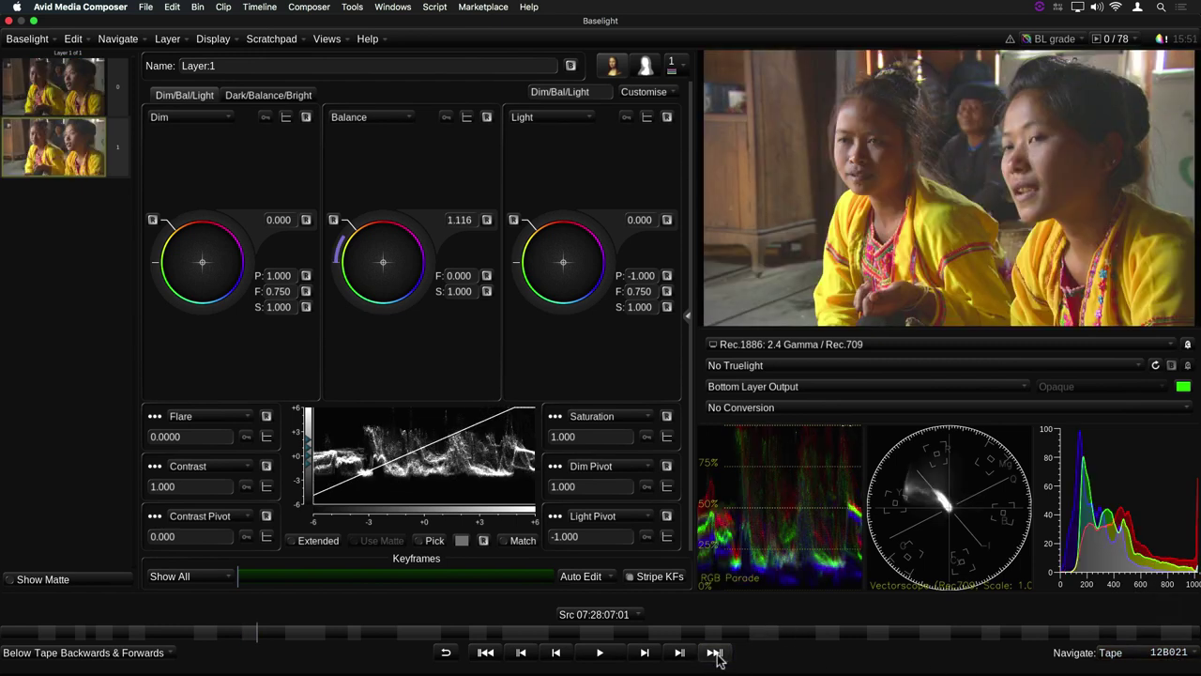
{"action": "left_click", "coordinate": [714, 653]}
{"action": "left_click", "coordinate": [714, 653]}
{"action": "left_click", "coordinate": [714, 653]}
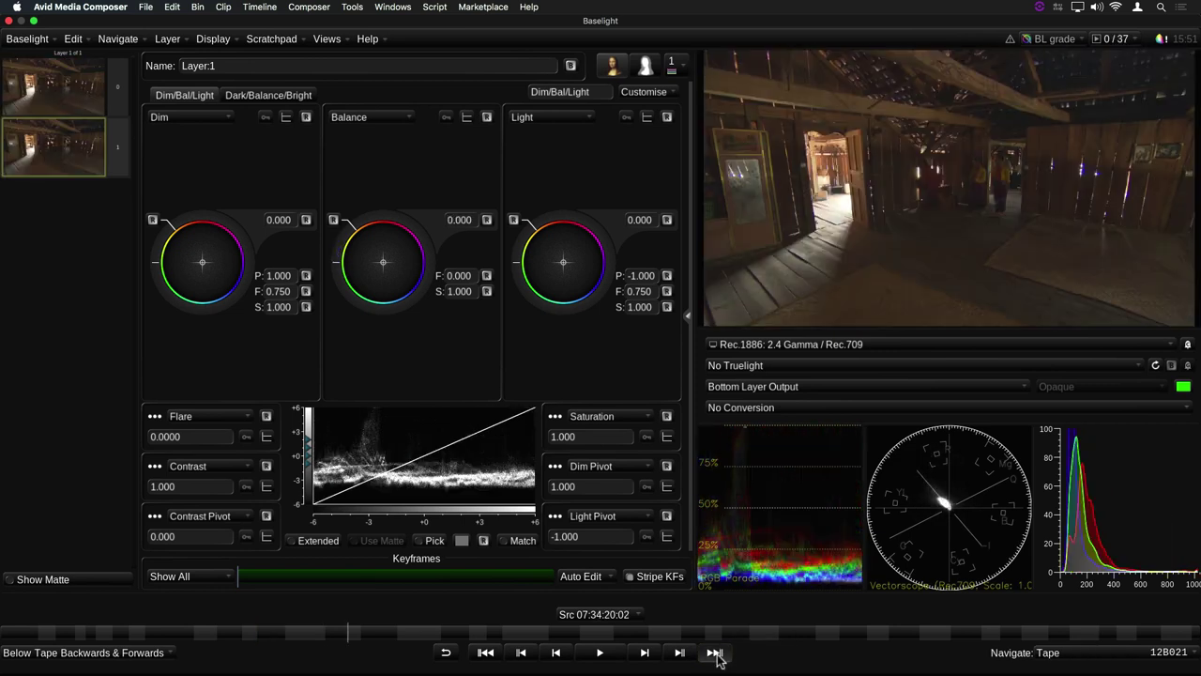
{"action": "left_click", "coordinate": [714, 653]}
{"action": "left_click", "coordinate": [714, 653]}
{"action": "left_click", "coordinate": [714, 653]}
{"action": "left_click", "coordinate": [714, 653]}
{"action": "left_click", "coordinate": [714, 653]}
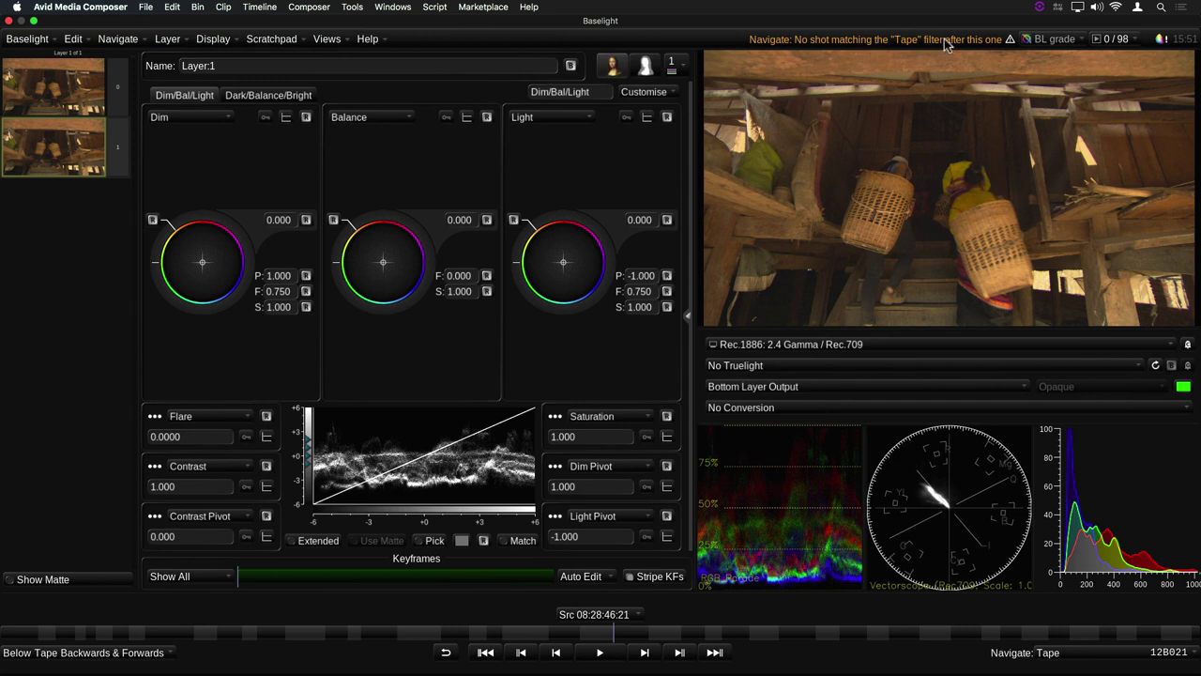
Step back with Previous Shot by Filter to the first woman shot, then bring up the Navigate menu
{"action": "left_click", "coordinate": [485, 653]}
{"action": "left_click", "coordinate": [485, 653]}
{"action": "left_click", "coordinate": [485, 653]}
{"action": "left_click", "coordinate": [486, 653]}
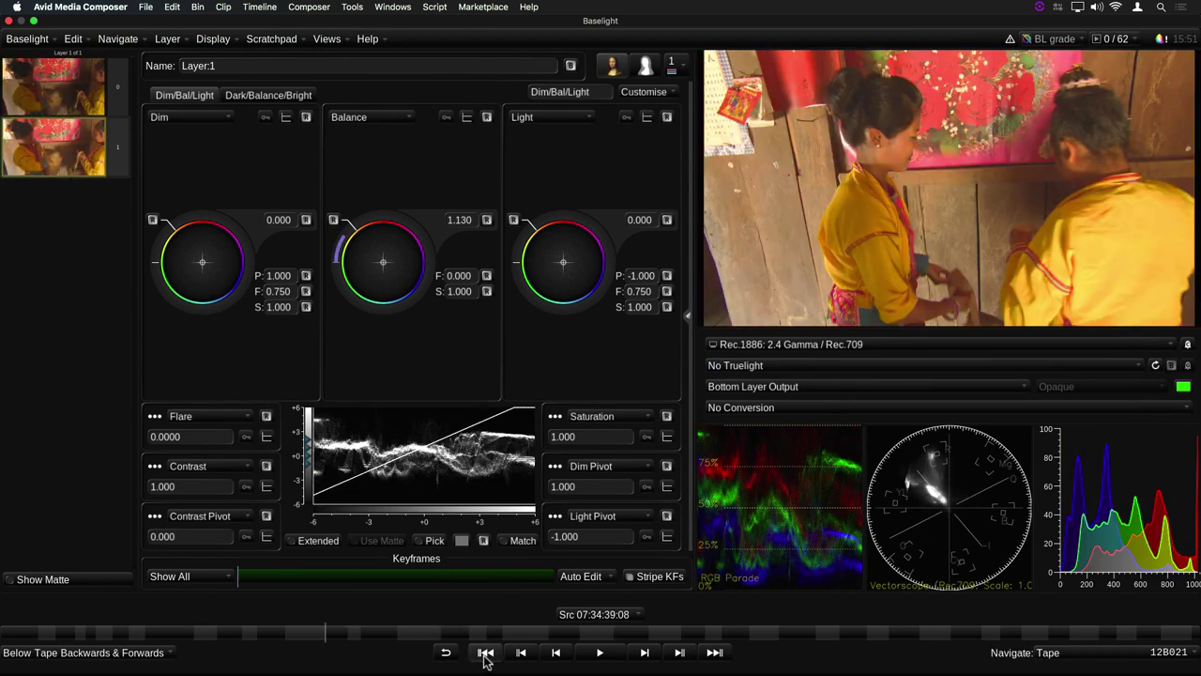
{"action": "left_click", "coordinate": [485, 653]}
{"action": "left_click", "coordinate": [485, 653]}
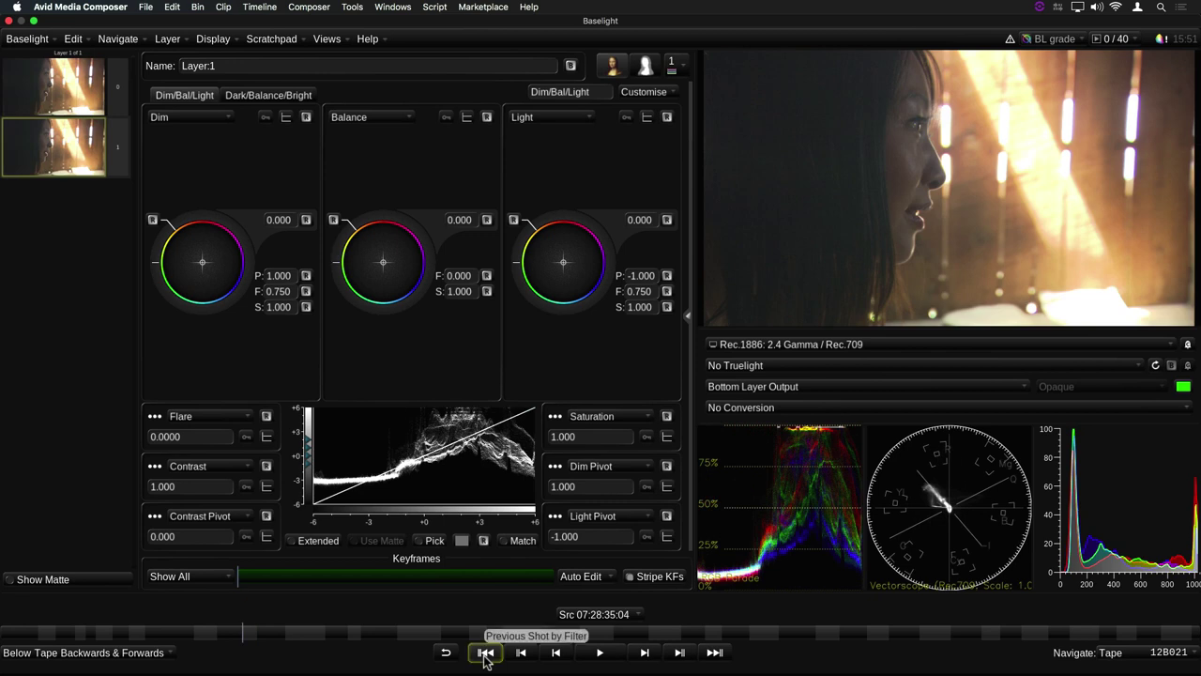
{"action": "left_click", "coordinate": [119, 40]}
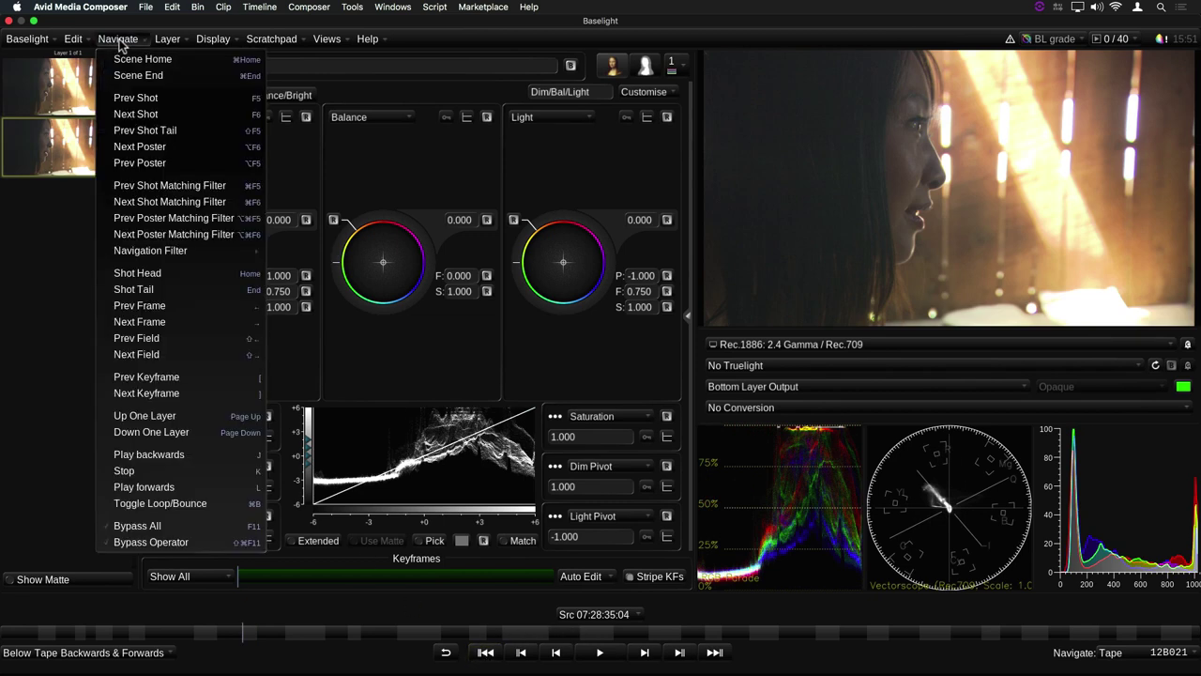
Go to the next poster, pick a frame in the two-women shot and mark it as poster frame
{"action": "left_click", "coordinate": [186, 152]}
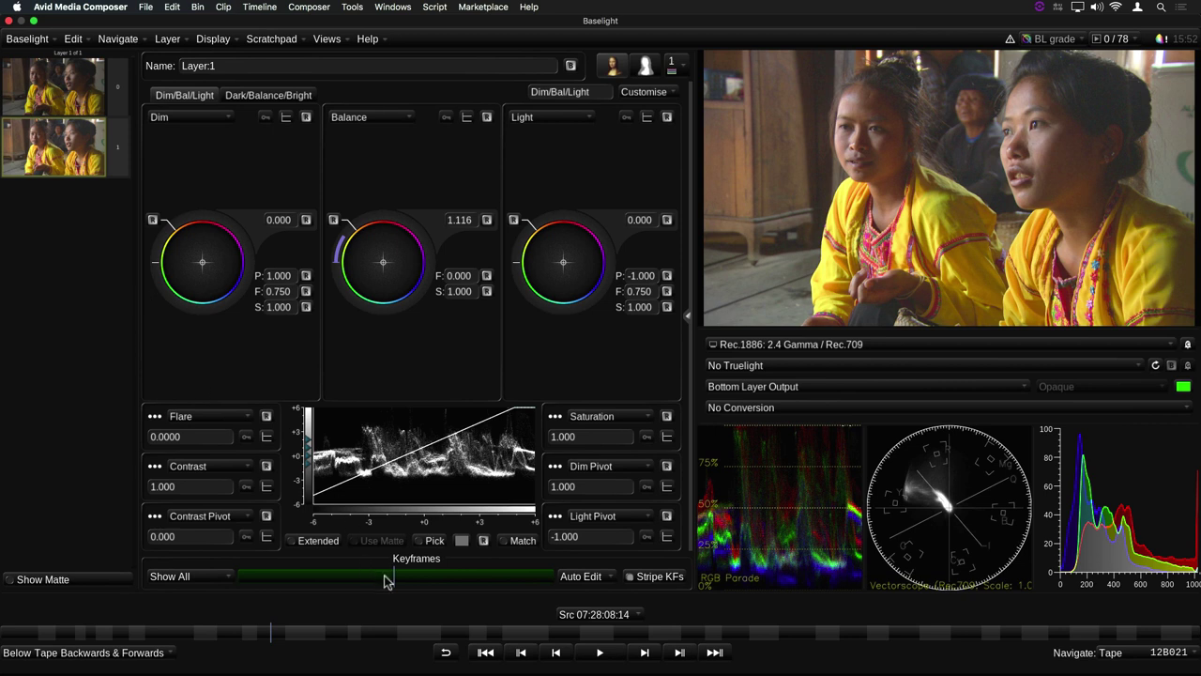
{"action": "mouse_move", "coordinate": [394, 573]}
{"action": "left_mouse_down"}
{"action": "mouse_move", "coordinate": [254, 582]}
{"action": "mouse_move", "coordinate": [529, 582]}
{"action": "left_mouse_up"}
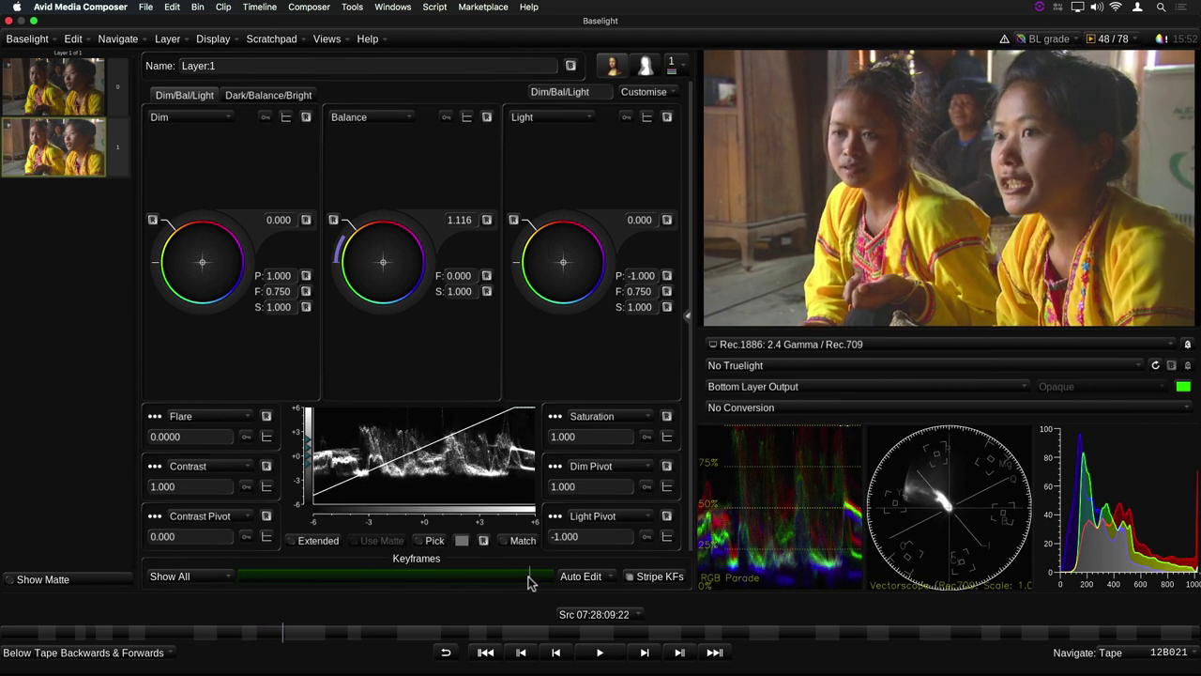
{"action": "key", "text": "super+p"}
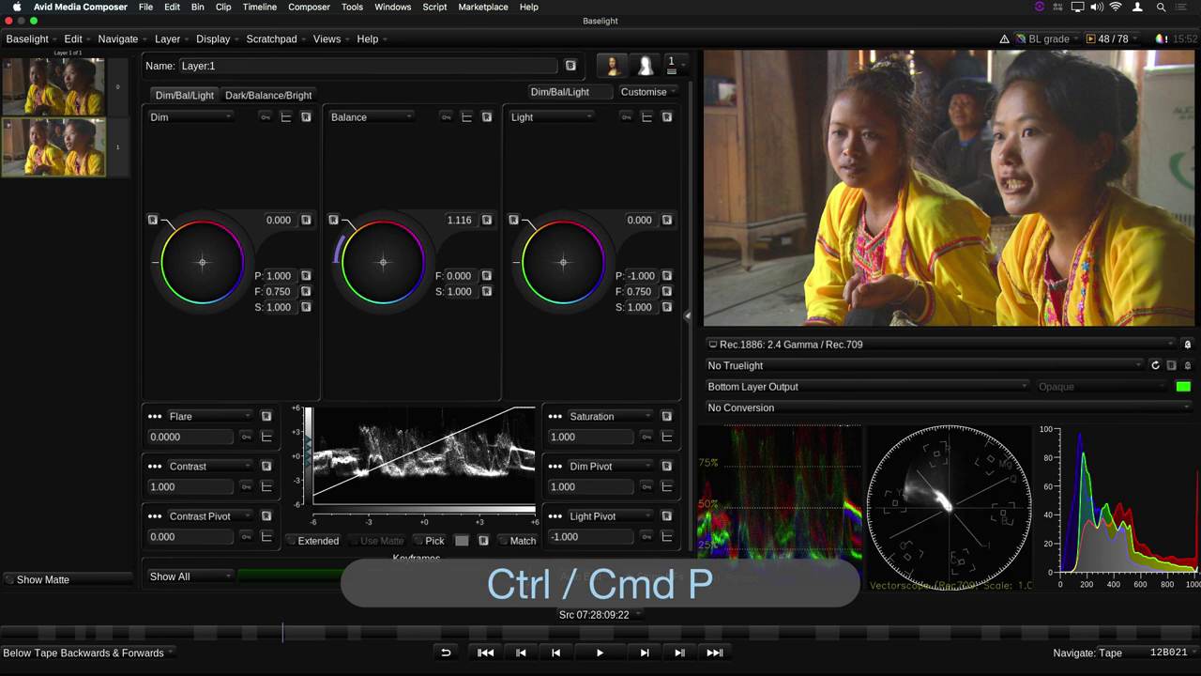
Test Prev Poster, then Next Poster to return to the marked frame at Src 07:28:09:22
{"action": "left_click", "coordinate": [117, 38]}
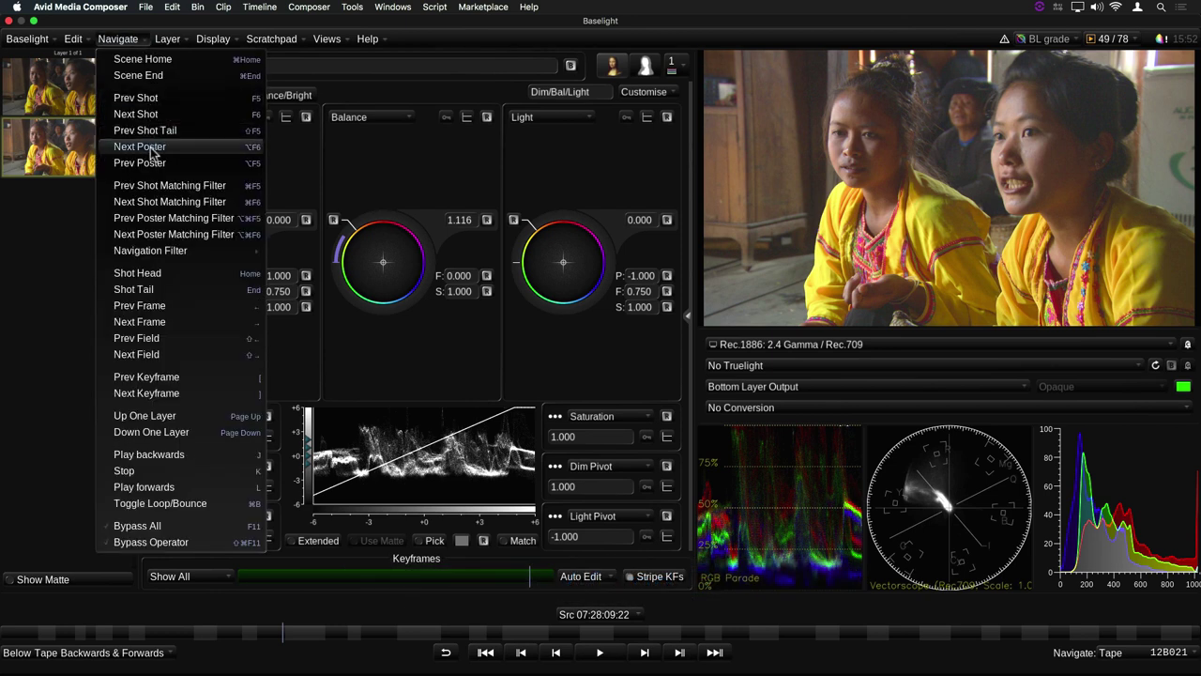
{"action": "left_click", "coordinate": [144, 166]}
{"action": "left_click", "coordinate": [117, 38]}
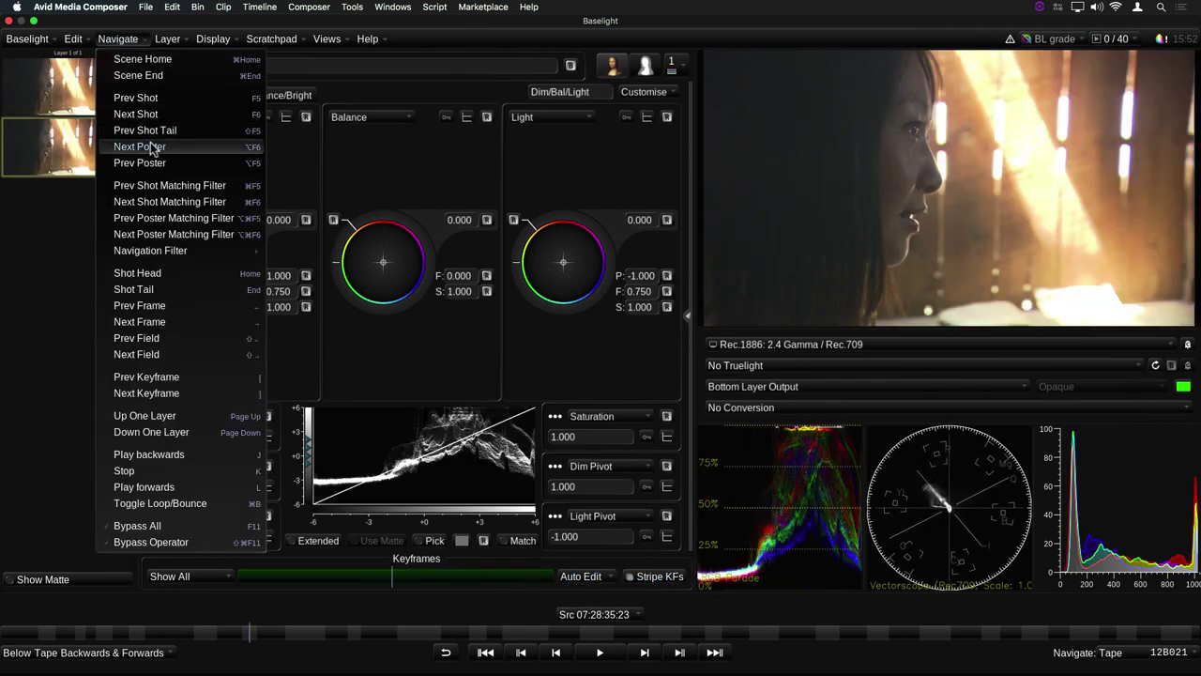
{"action": "left_click", "coordinate": [150, 148]}
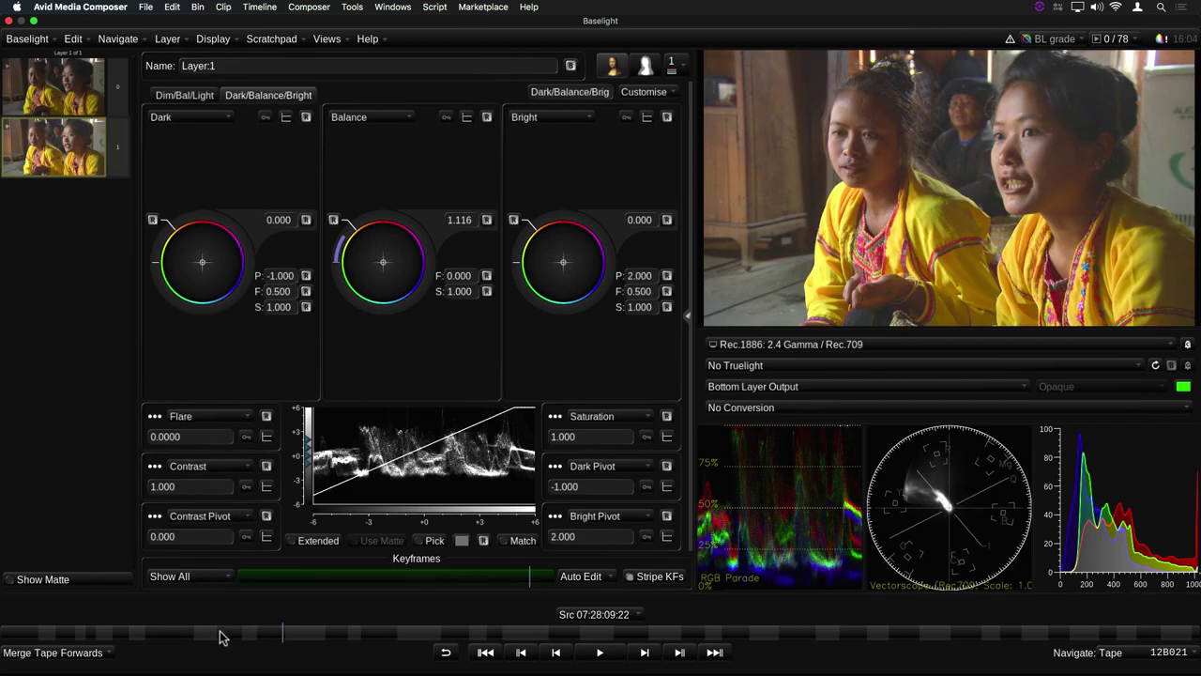
Move past the tea-leaves and yellow-dress shots to the tea-field walking shot, then bring up the Edit menu
{"action": "left_click", "coordinate": [178, 641]}
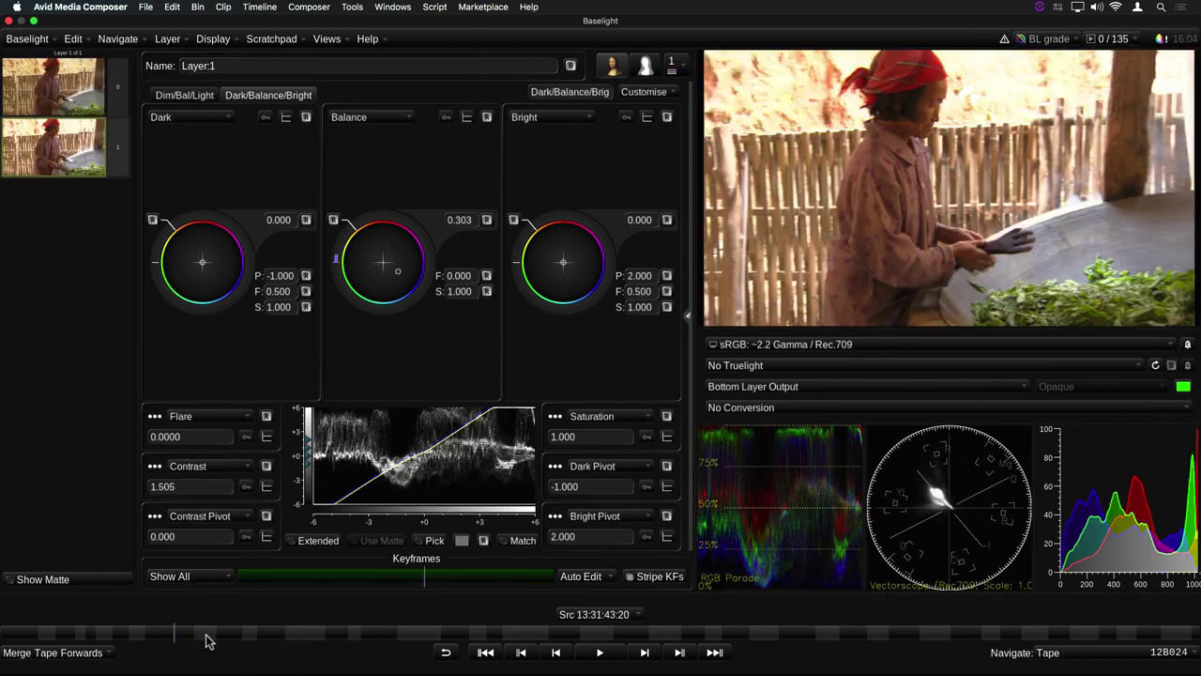
{"action": "left_click_drag", "start_coordinate": [216, 639], "coordinate": [354, 638]}
{"action": "left_click", "coordinate": [390, 638]}
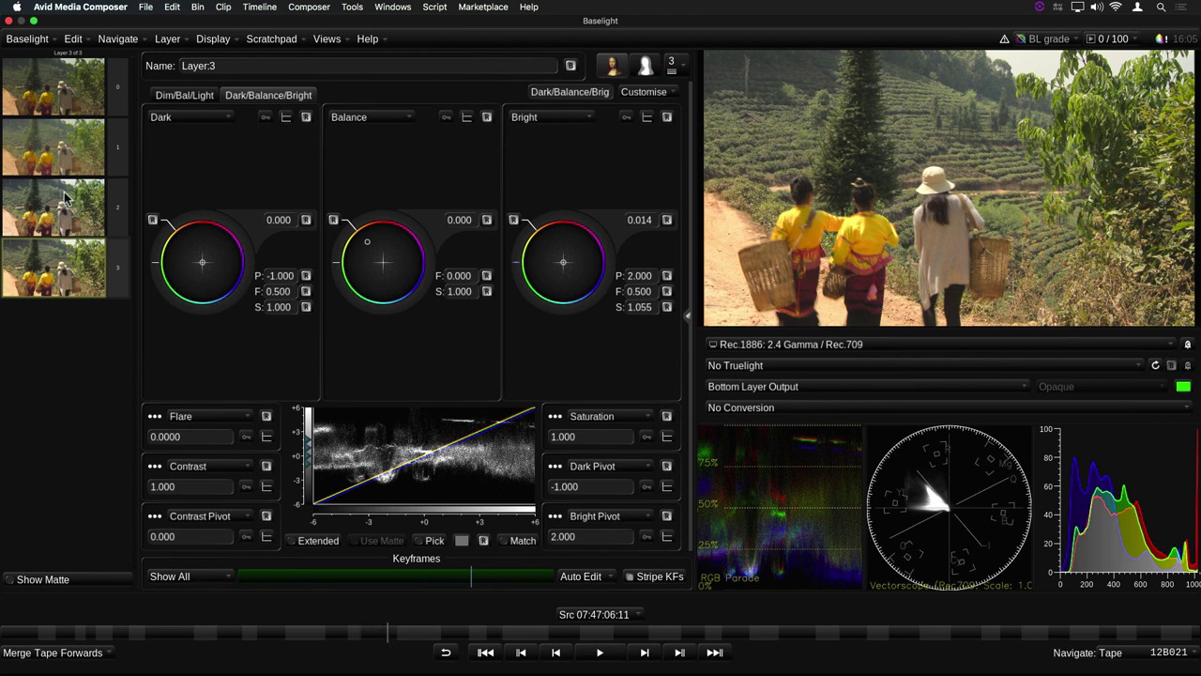
{"action": "left_click", "coordinate": [75, 39]}
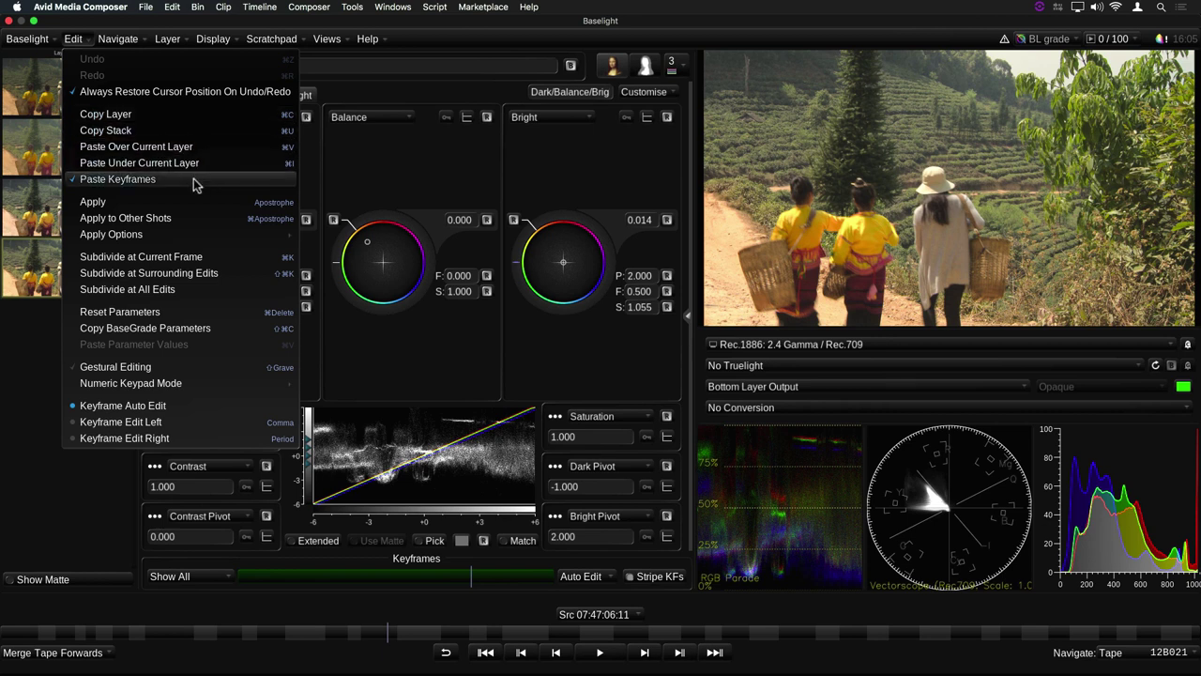
Copy the walking shot's BaseGrade parameters and whole stack (Cmd+U), then go to tea-picking shot 12B021
{"action": "left_click", "coordinate": [212, 329]}
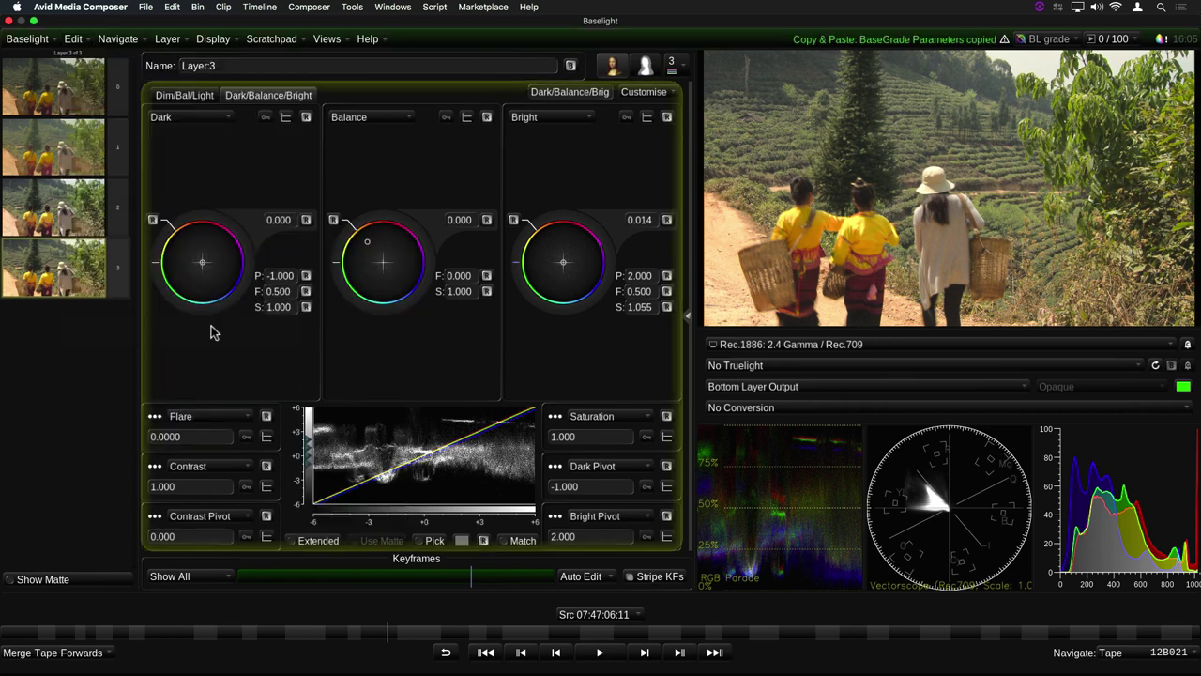
{"action": "left_click", "coordinate": [73, 39]}
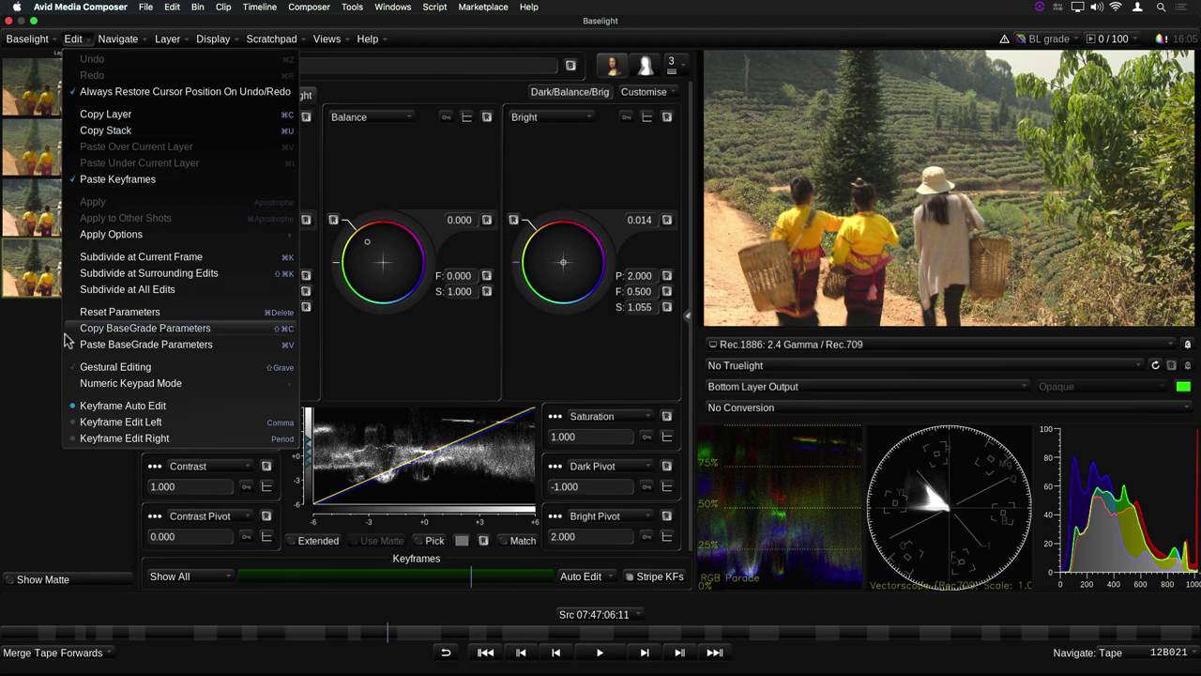
{"action": "left_click", "coordinate": [34, 344]}
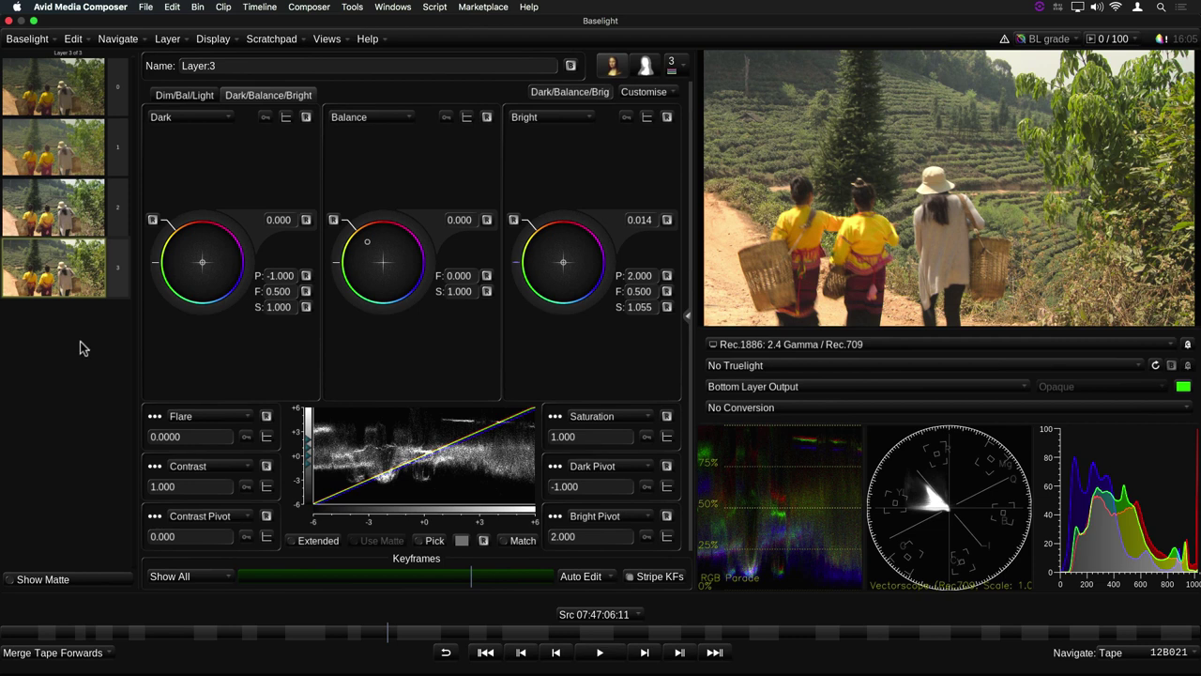
{"action": "key", "text": "super+u"}
{"action": "left_click", "coordinate": [419, 635]}
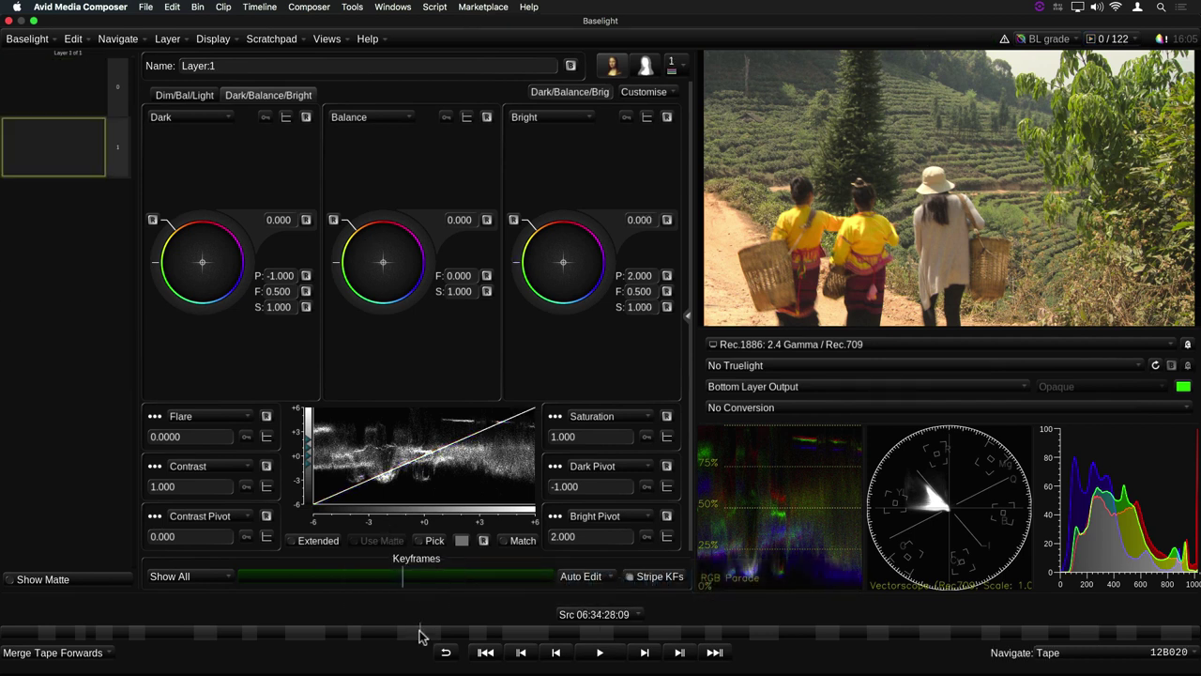
{"action": "left_click", "coordinate": [450, 635]}
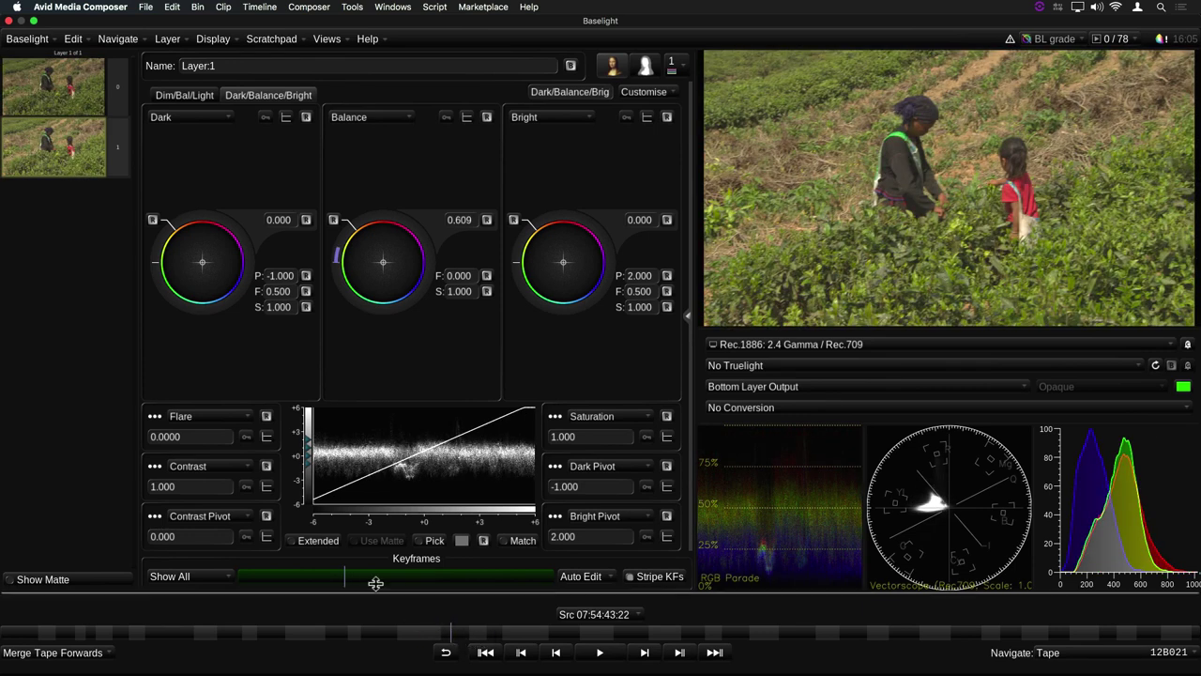
Set the Merge Tape Forwards apply mode to Protect Existing Layers and Overwrite Input Layer, then view the Input layer
{"action": "left_click", "coordinate": [74, 40]}
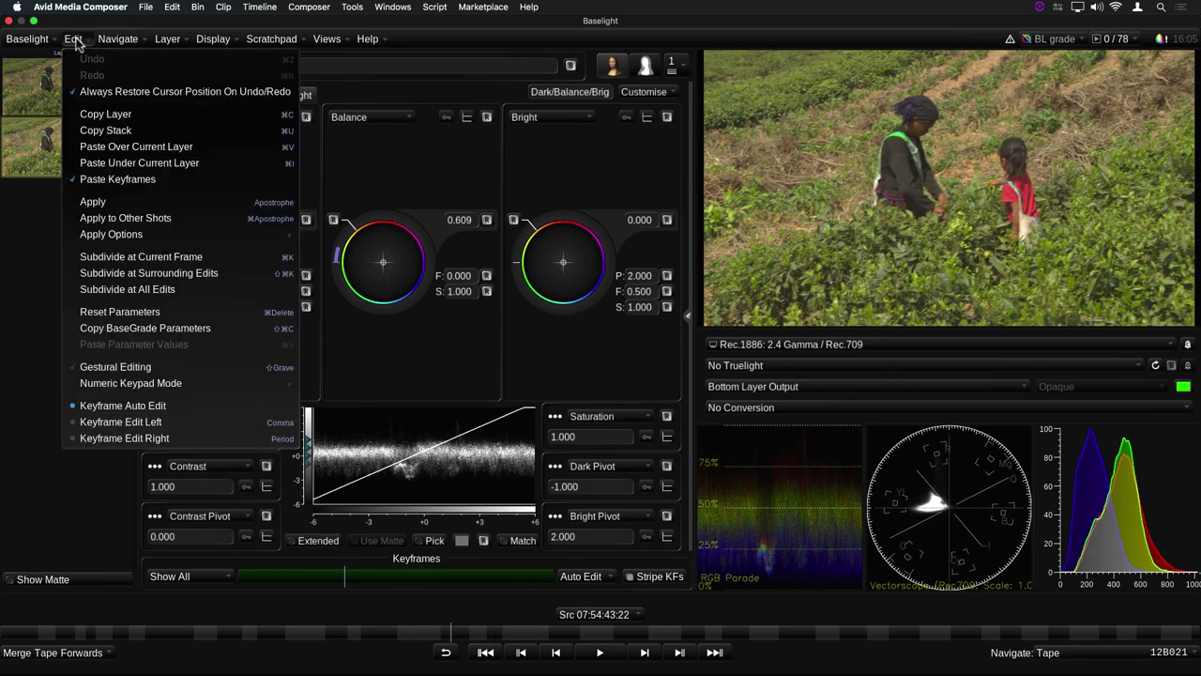
{"action": "mouse_move", "coordinate": [117, 235]}
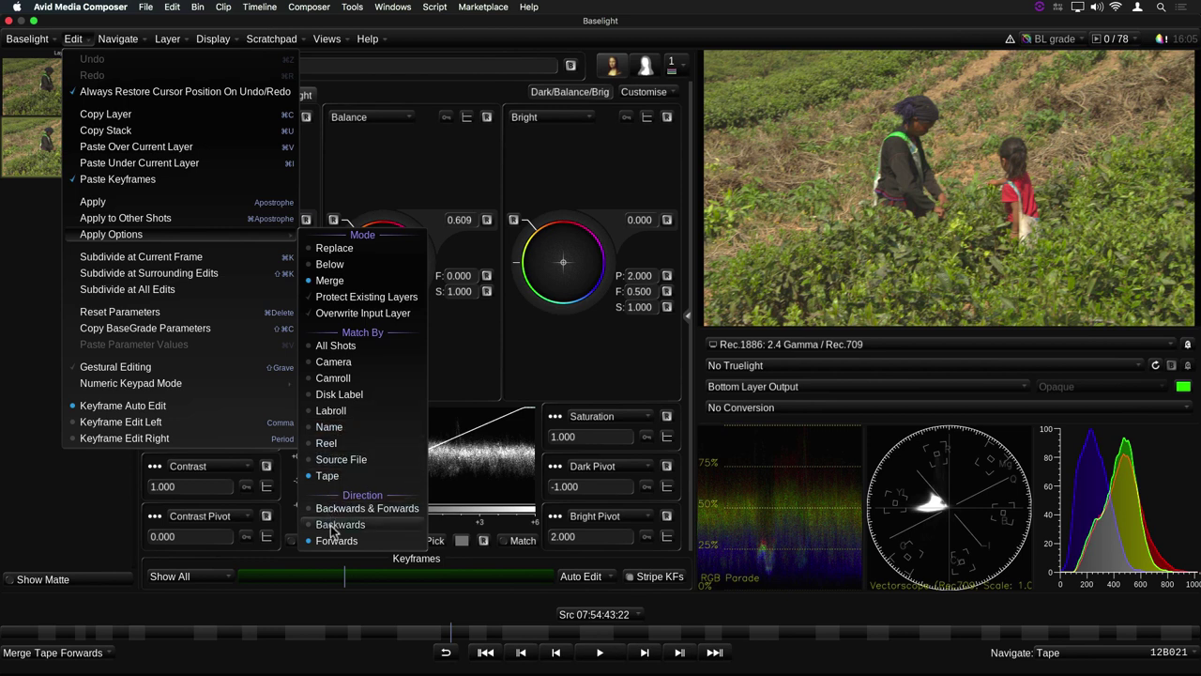
{"action": "left_click", "coordinate": [95, 505]}
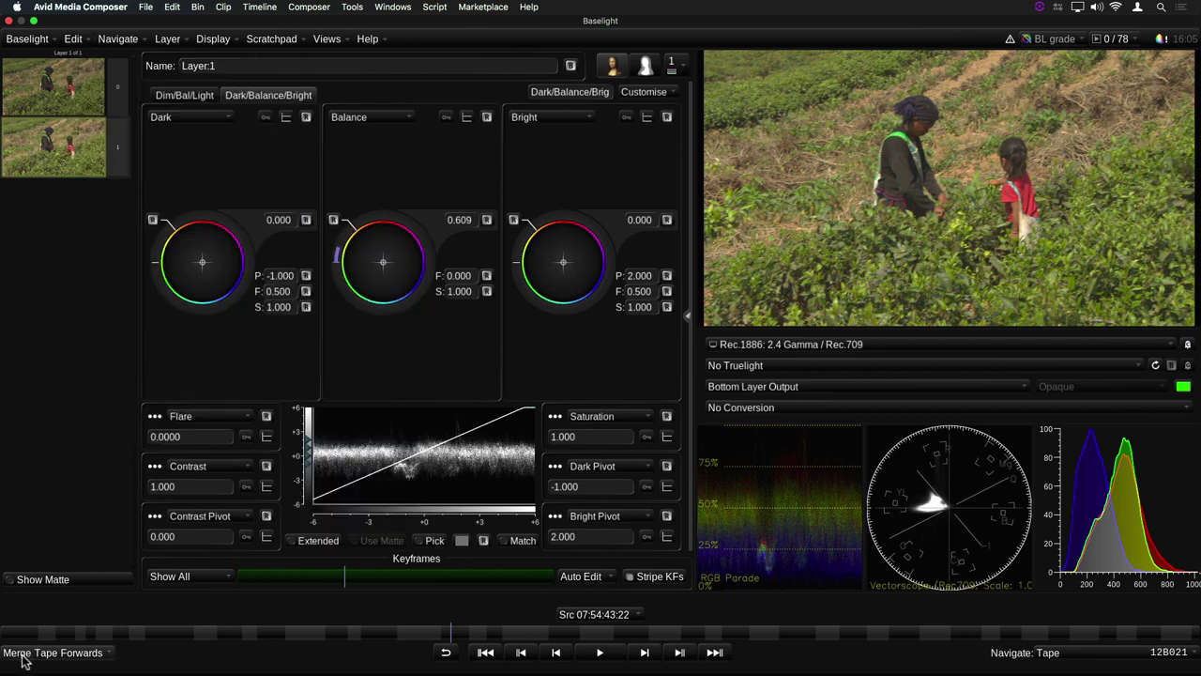
{"action": "left_click", "coordinate": [54, 657]}
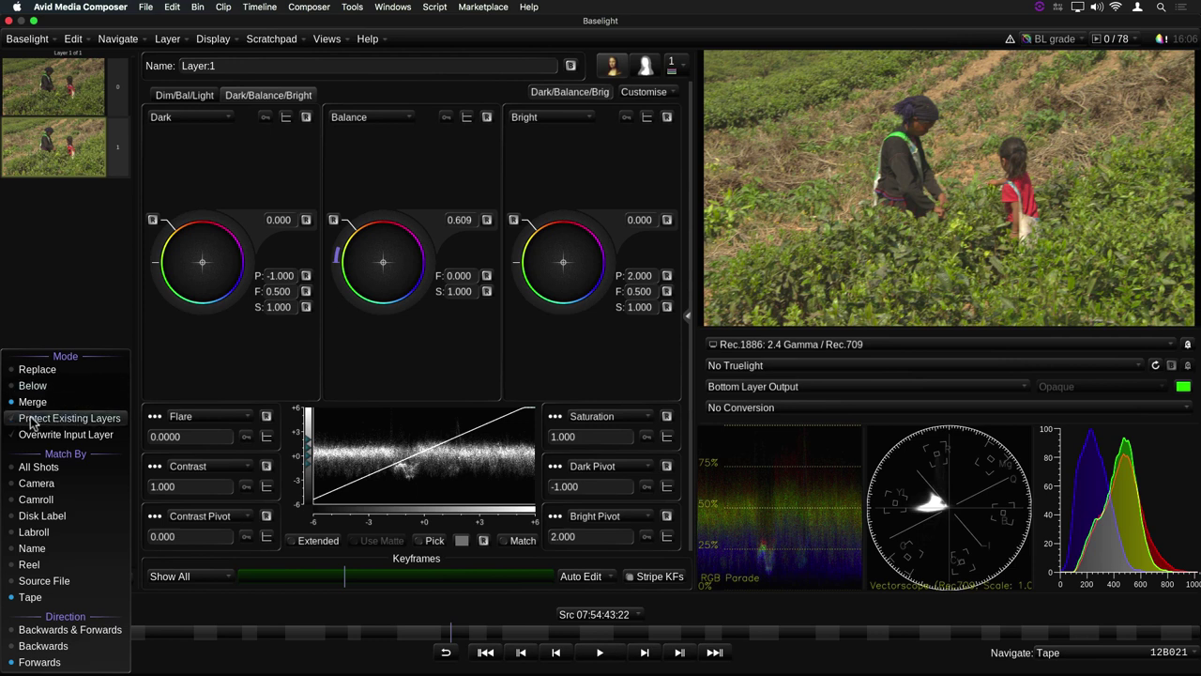
{"action": "left_click", "coordinate": [85, 420]}
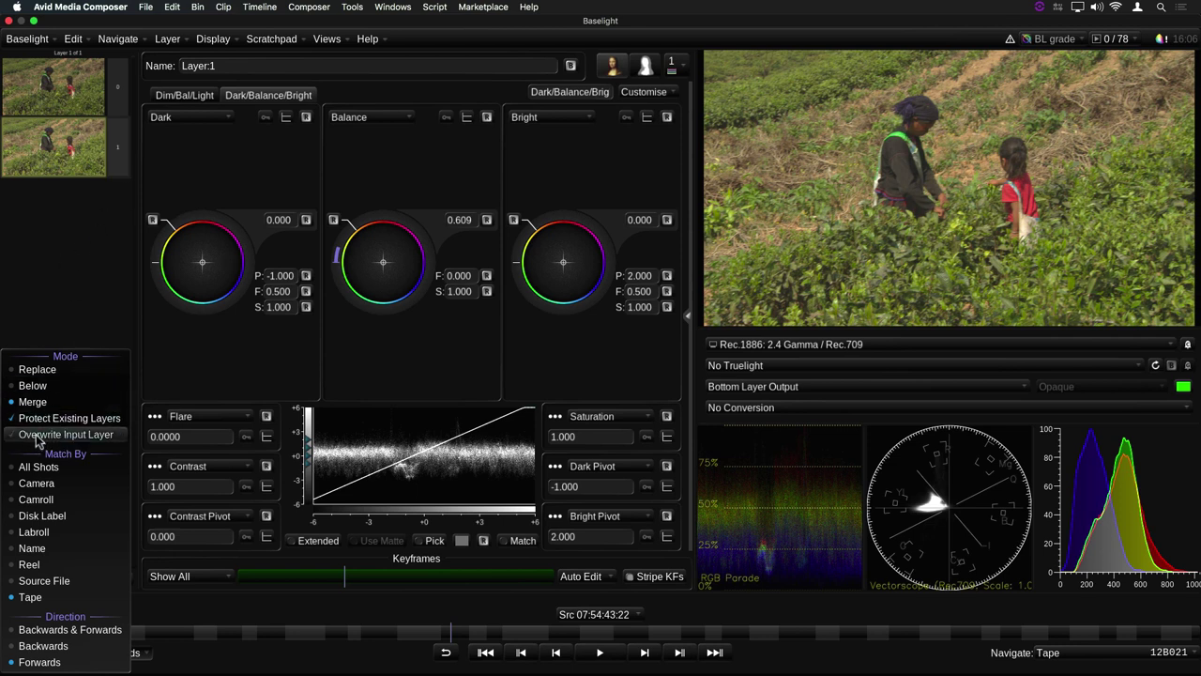
{"action": "left_click", "coordinate": [66, 435]}
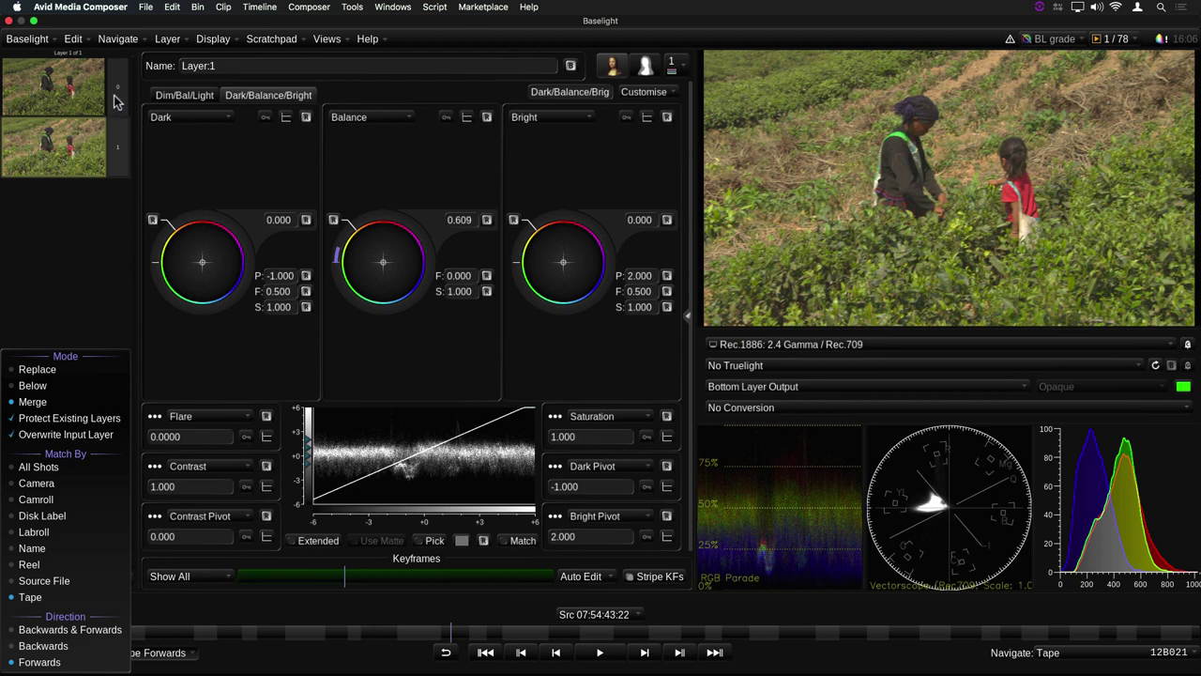
{"action": "left_click", "coordinate": [87, 103]}
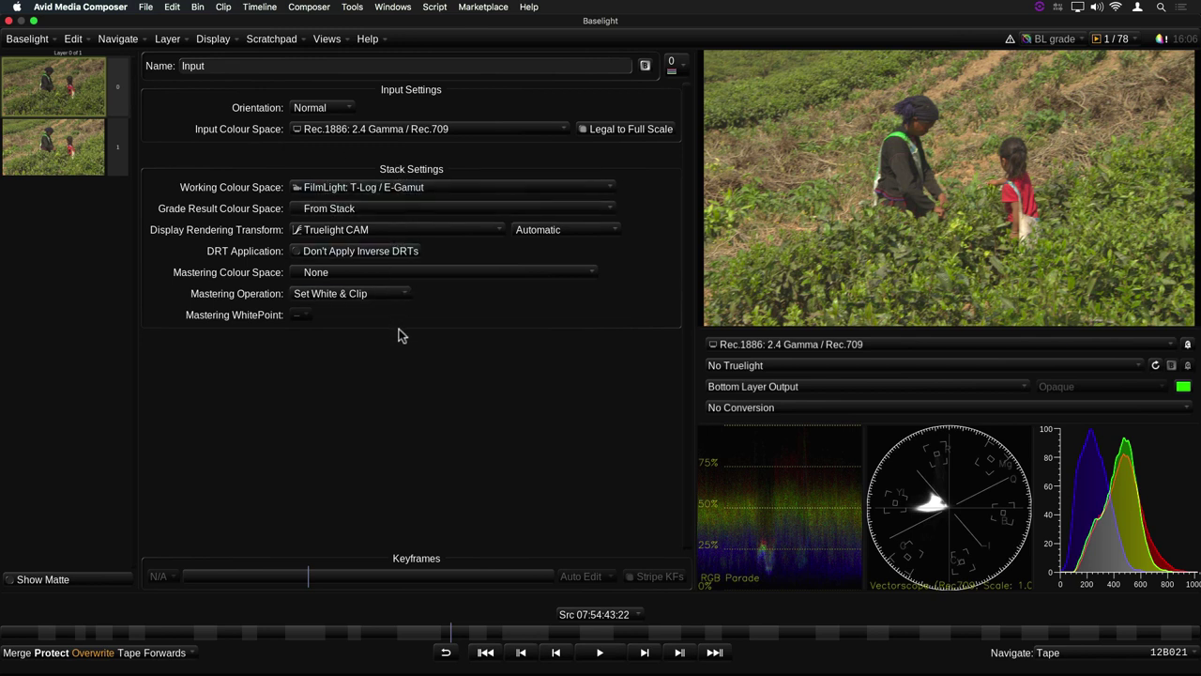
Select Layer 1, apply the copied stack to the tea-picking shot, then Undo Apply
{"action": "left_click", "coordinate": [66, 153]}
{"action": "left_click", "coordinate": [45, 651]}
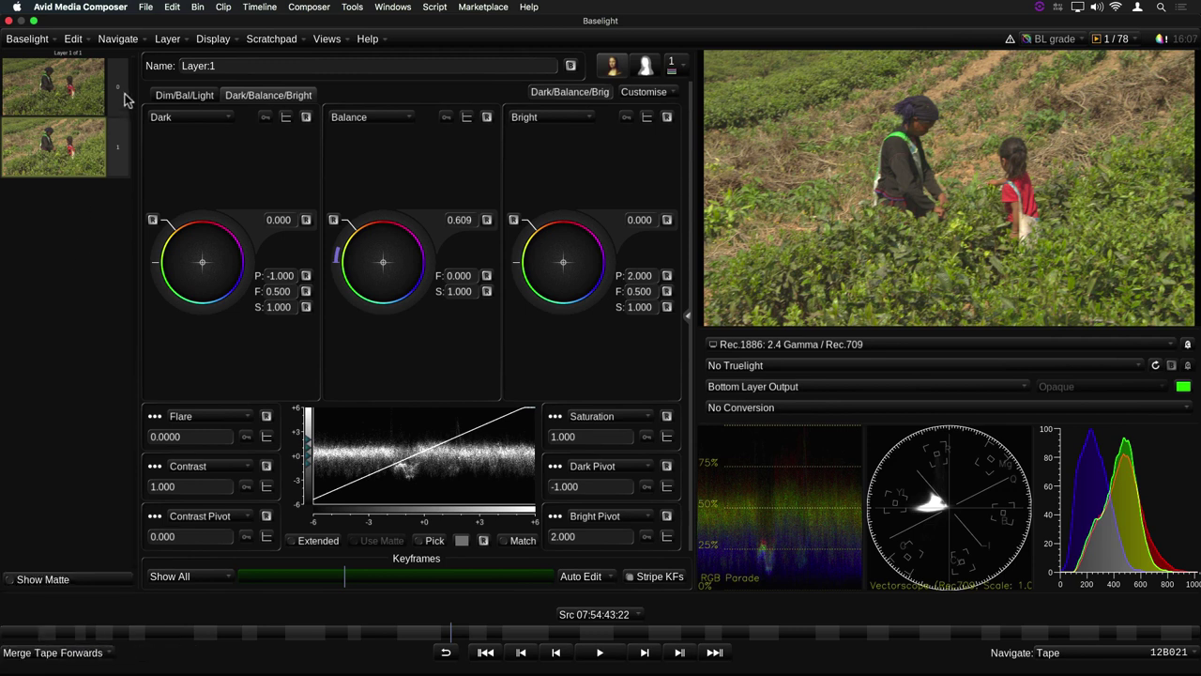
{"action": "left_click", "coordinate": [73, 39]}
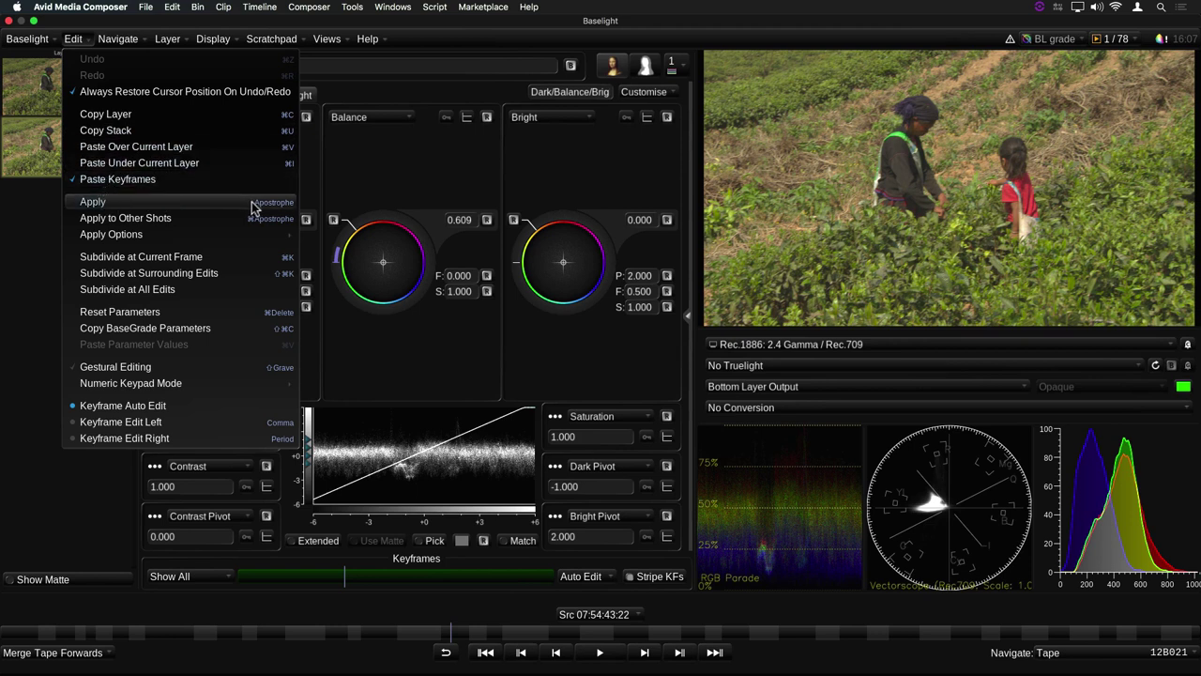
{"action": "left_click", "coordinate": [94, 202]}
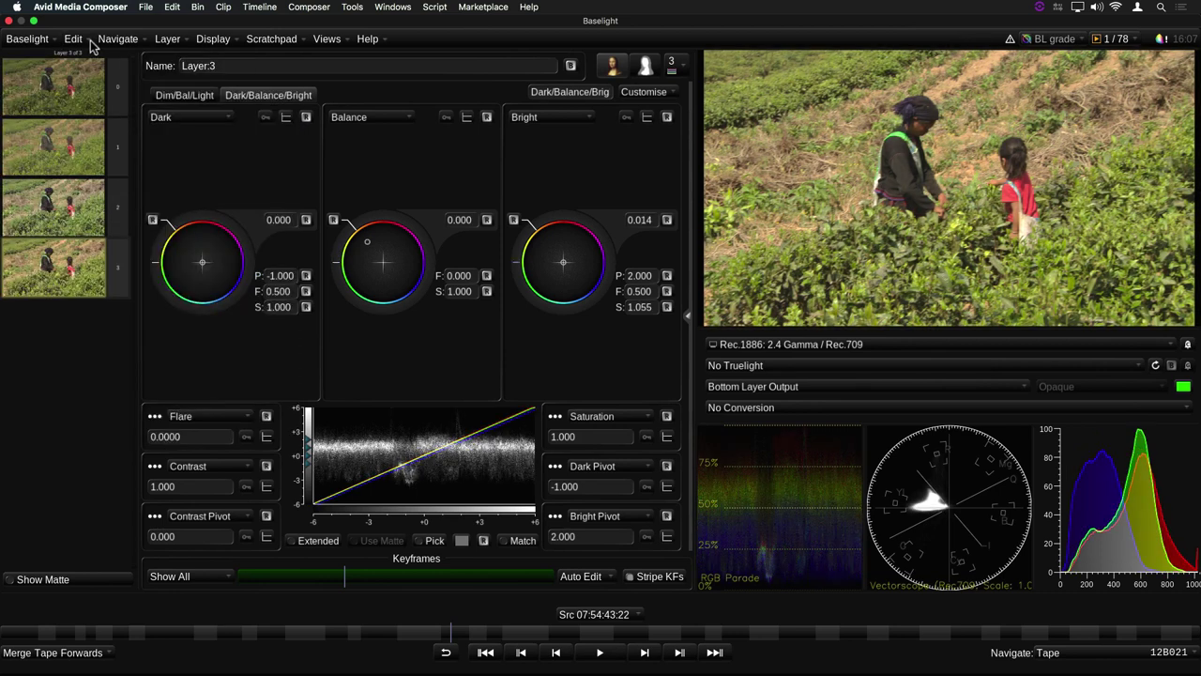
{"action": "left_click", "coordinate": [89, 38]}
{"action": "left_click", "coordinate": [150, 60]}
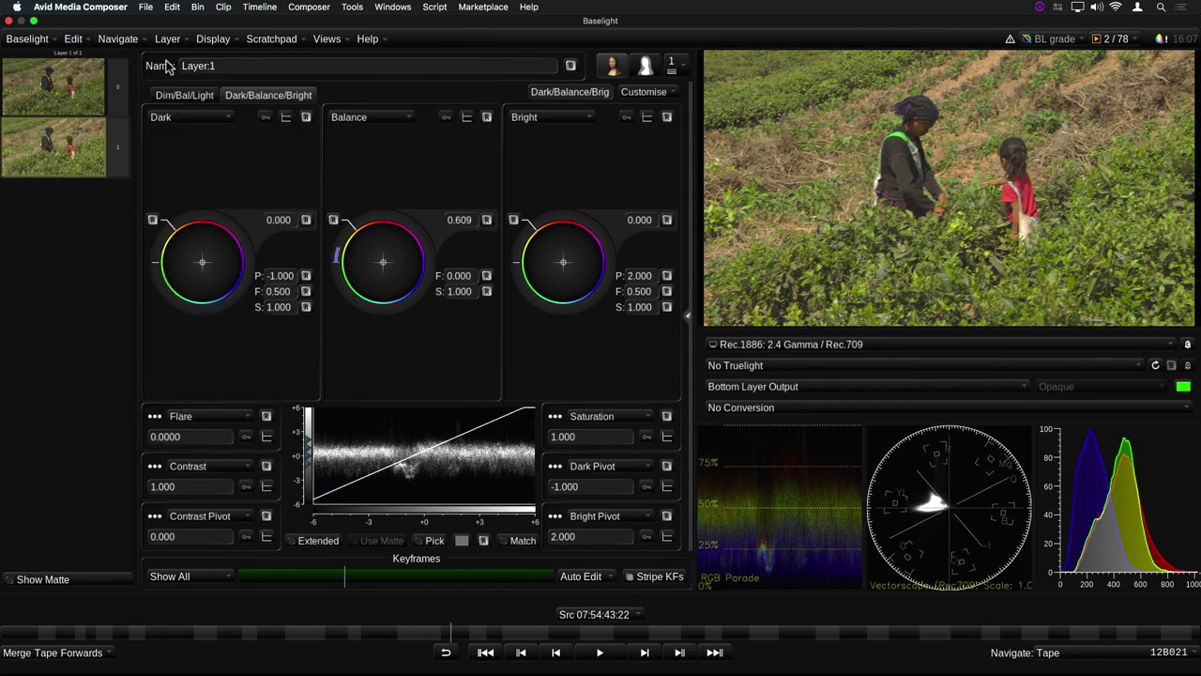
{"action": "left_click", "coordinate": [73, 42]}
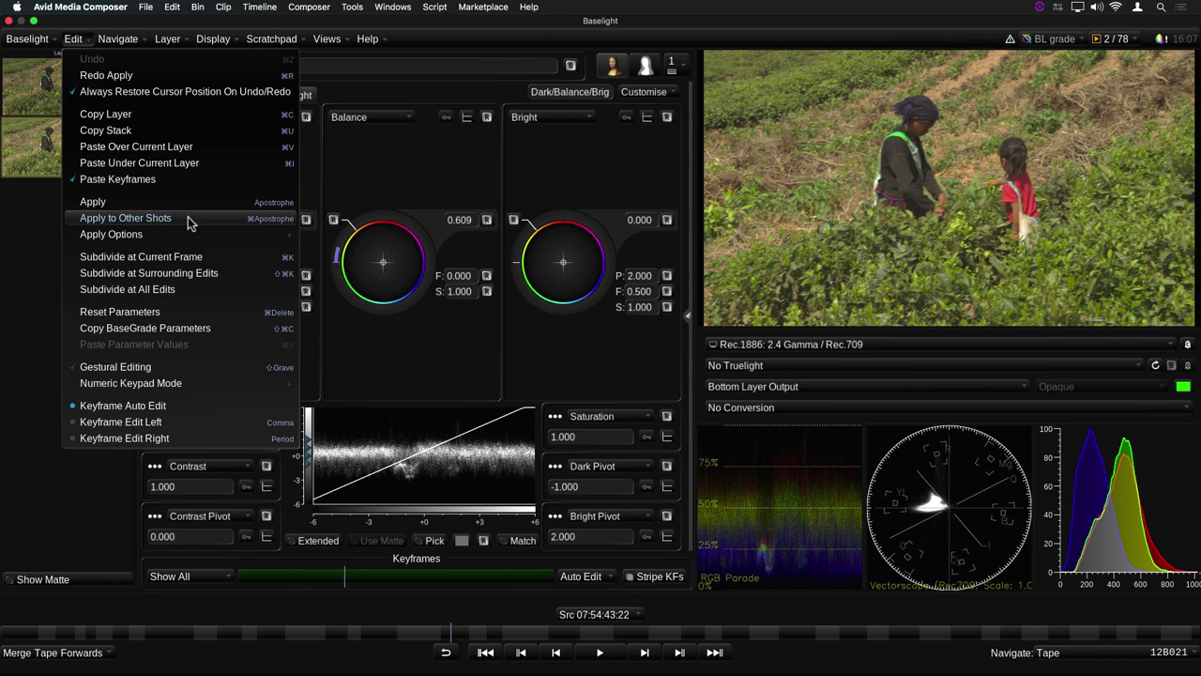
Try All Shots and each direction in Apply Options, keep Tape/Forwards, and apply the stack to 4 other shots
{"action": "mouse_move", "coordinate": [188, 233]}
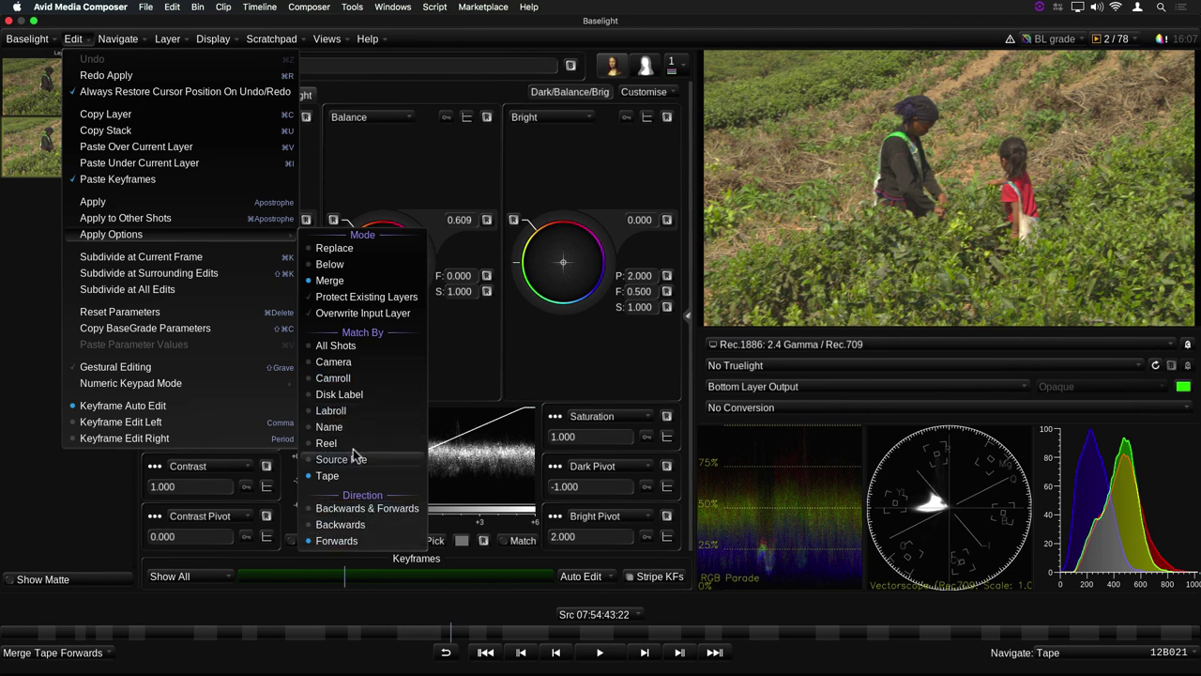
{"action": "left_click", "coordinate": [336, 345]}
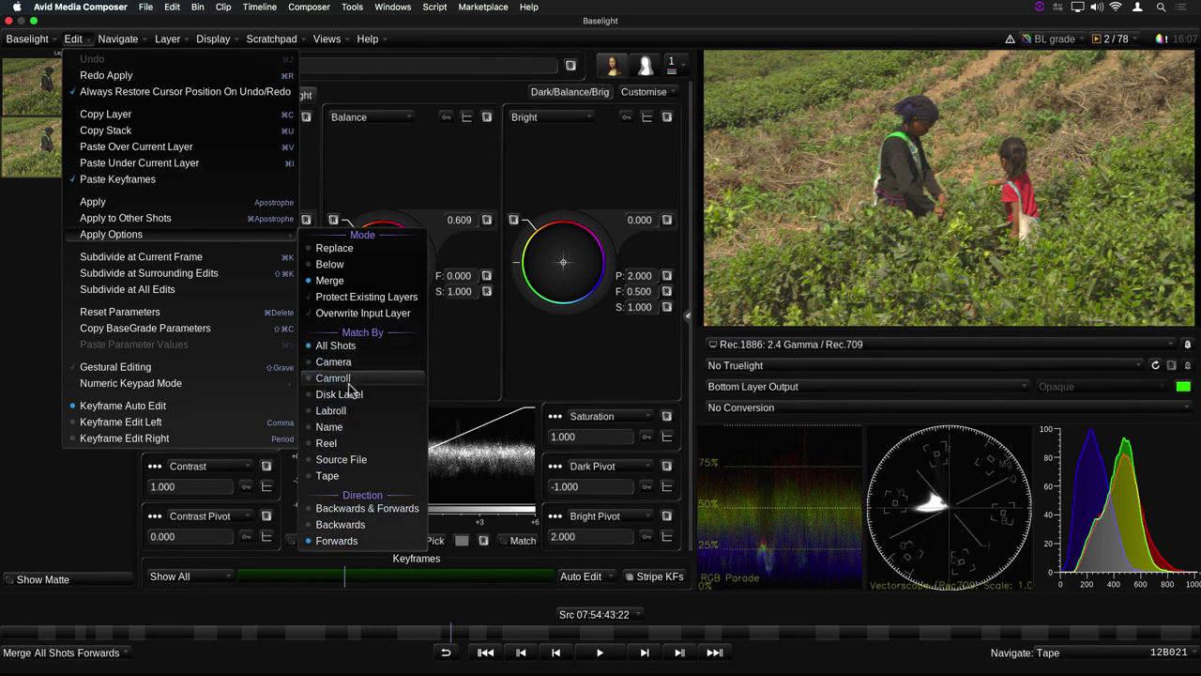
{"action": "left_click", "coordinate": [337, 477]}
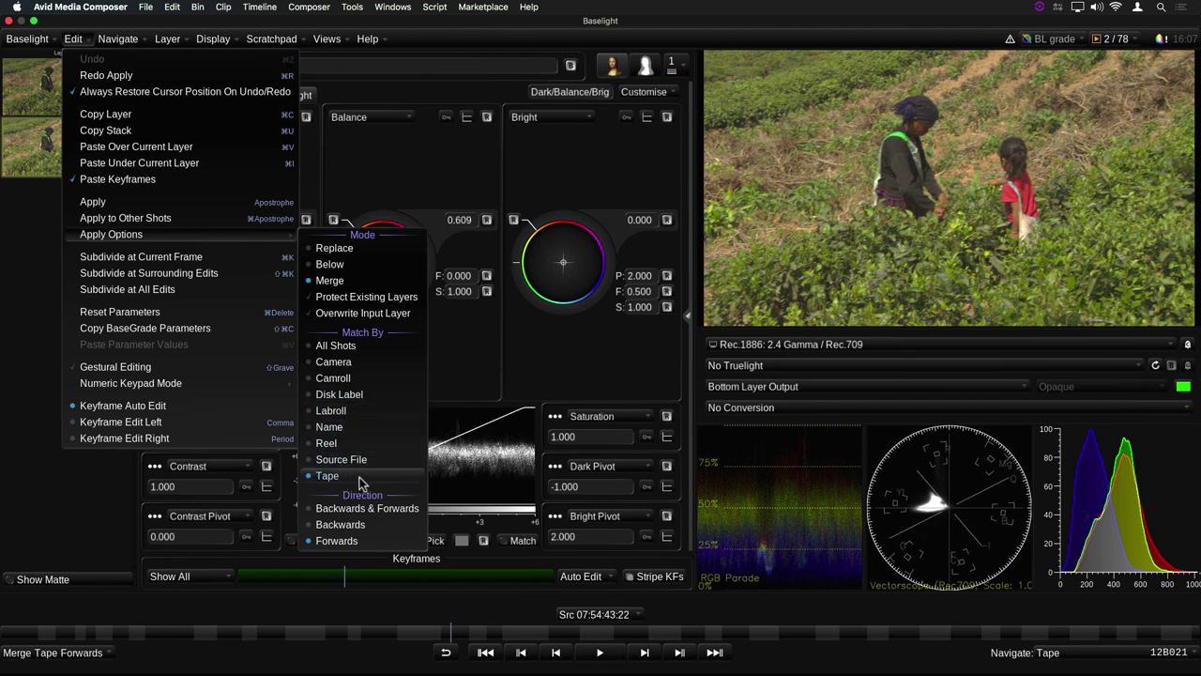
{"action": "left_click", "coordinate": [358, 531]}
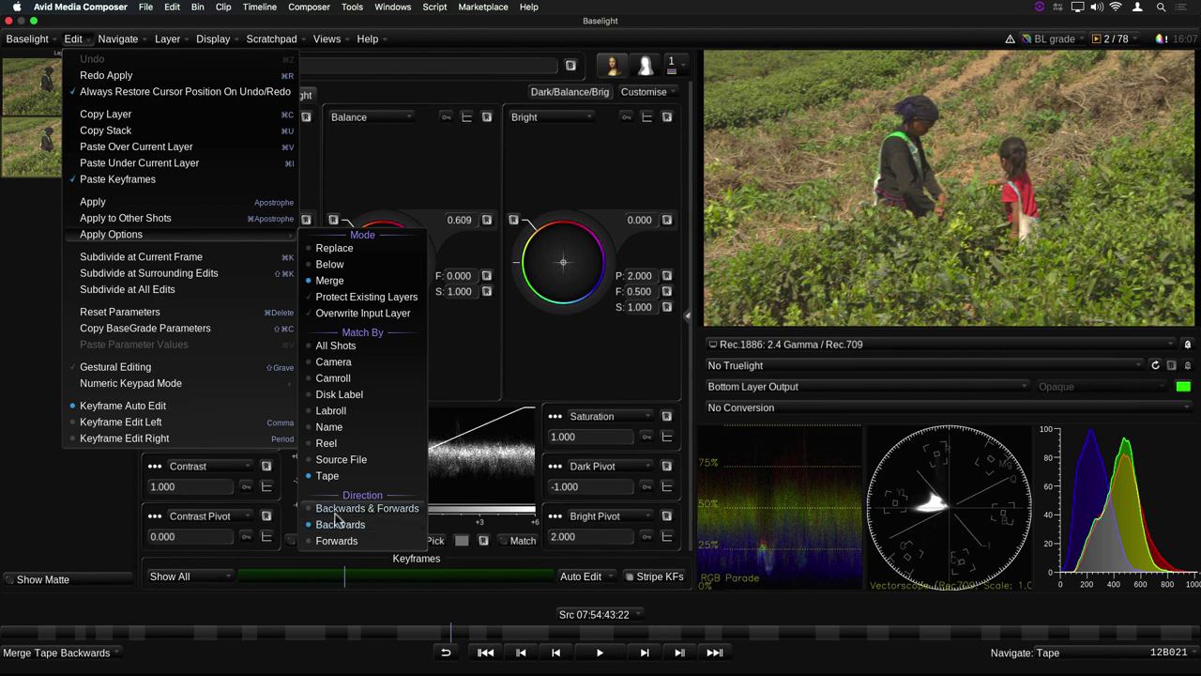
{"action": "left_click", "coordinate": [389, 510]}
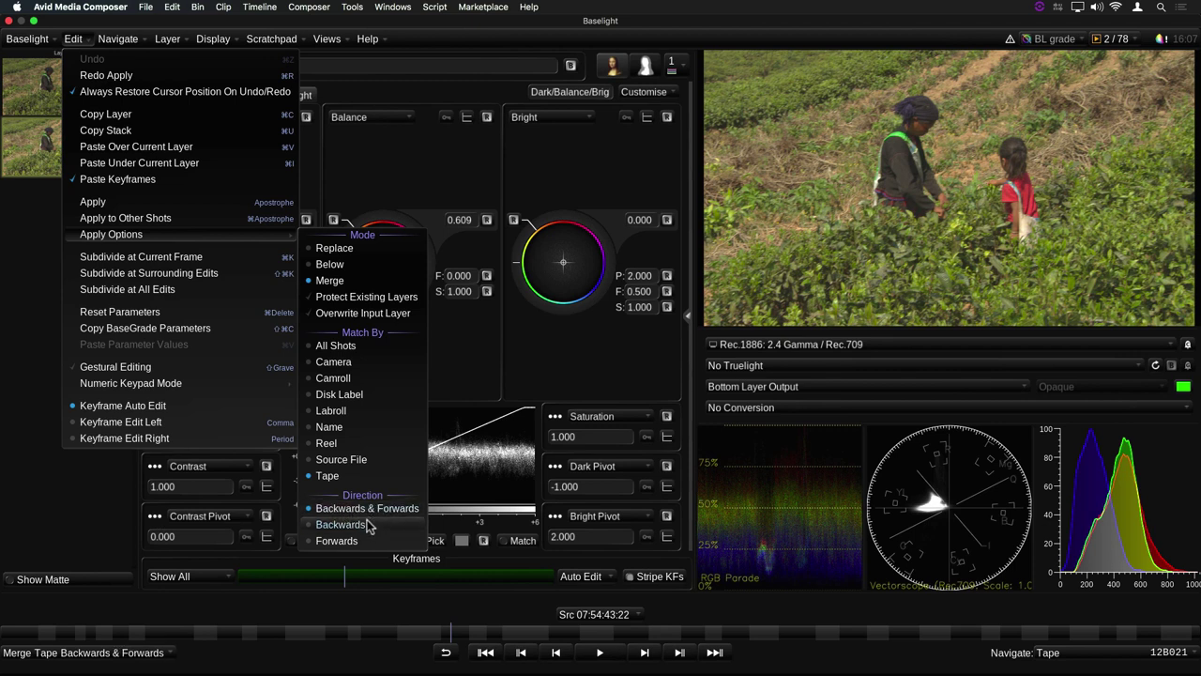
{"action": "left_click", "coordinate": [362, 540]}
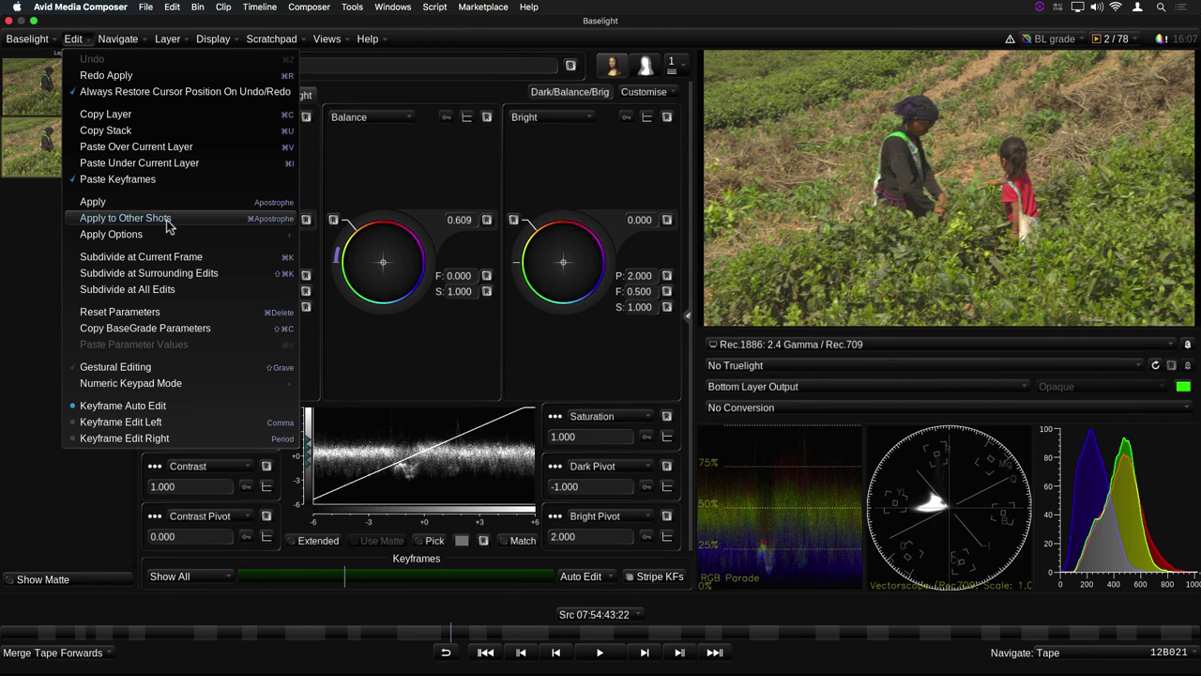
{"action": "left_click", "coordinate": [181, 222]}
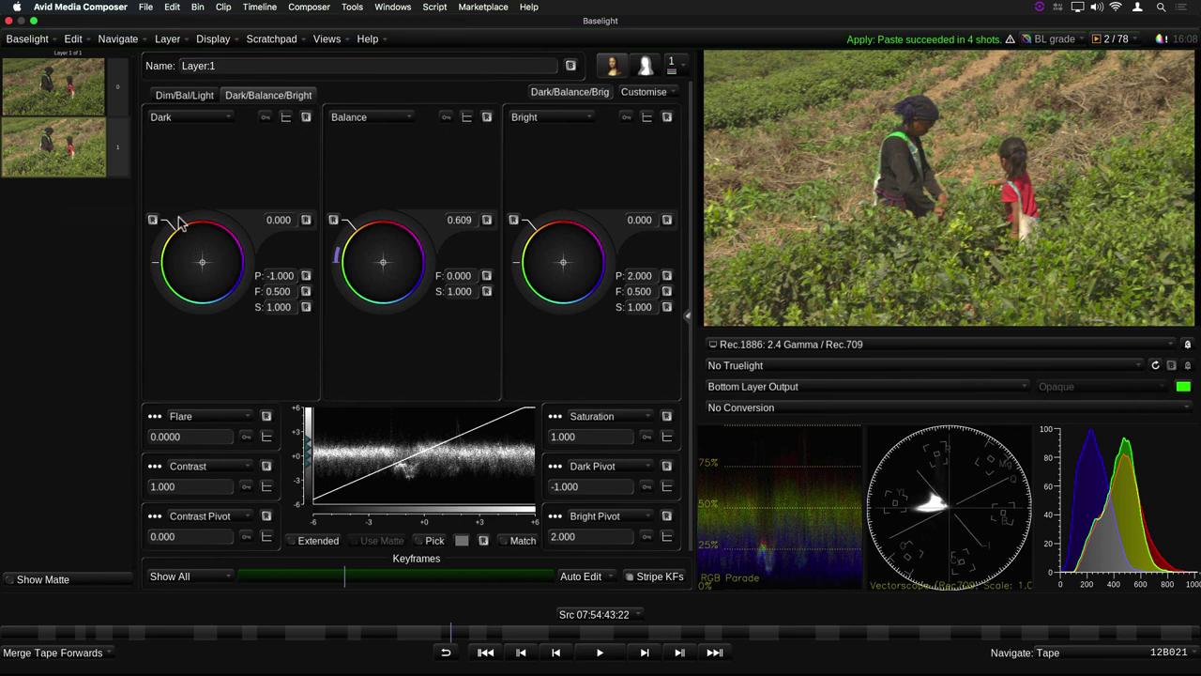
{"action": "left_click", "coordinate": [476, 635]}
Move along the timeline to the walking shot with terraced hills
{"action": "left_click", "coordinate": [478, 635]}
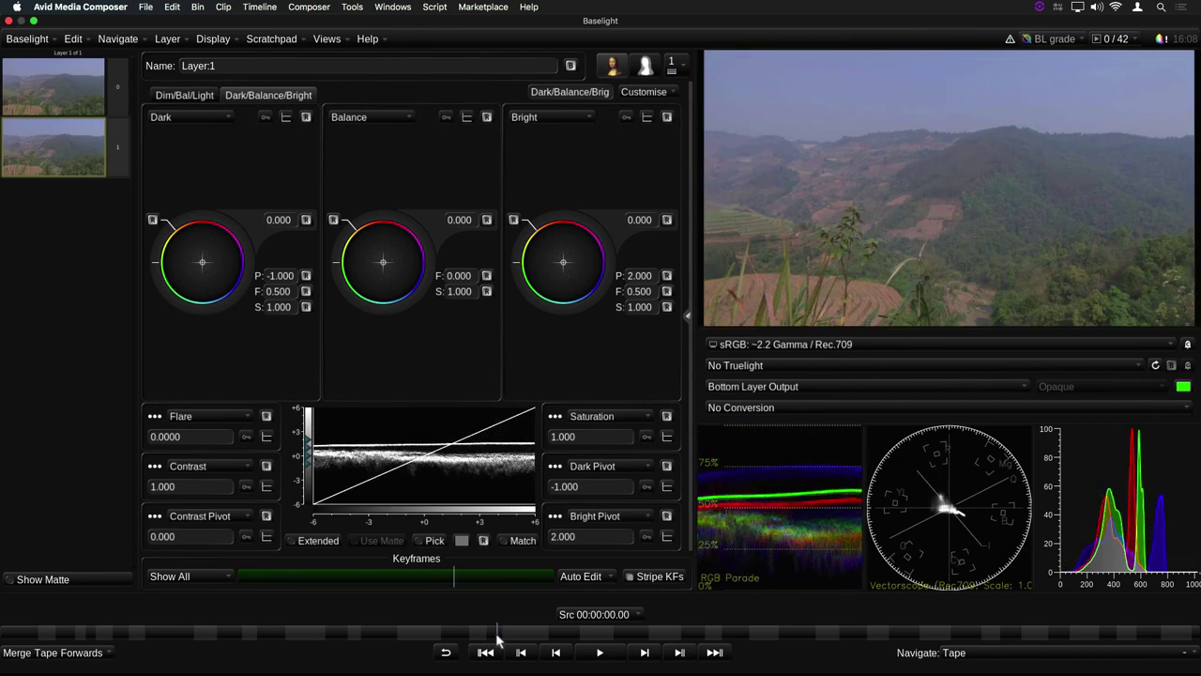
{"action": "left_click", "coordinate": [559, 638]}
{"action": "left_click_drag", "start_coordinate": [558, 639], "coordinate": [377, 639]}
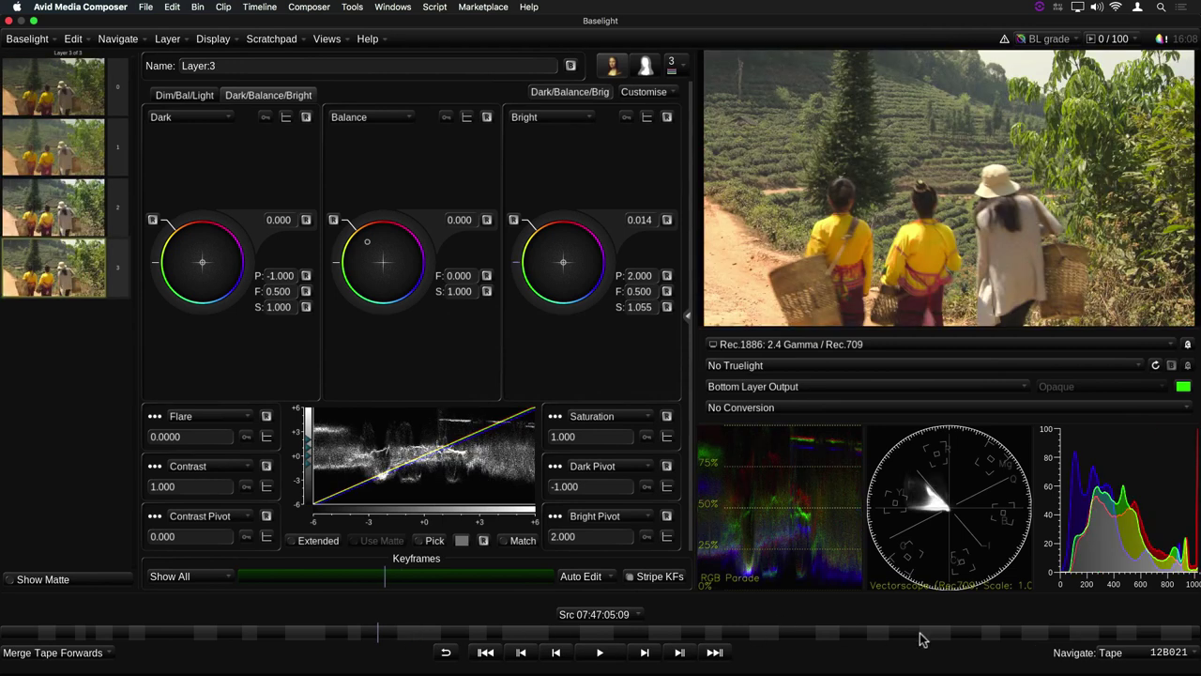
Lower the Balance master to about -0.1 and apply this grade to other matching shots
{"action": "left_click", "coordinate": [80, 655]}
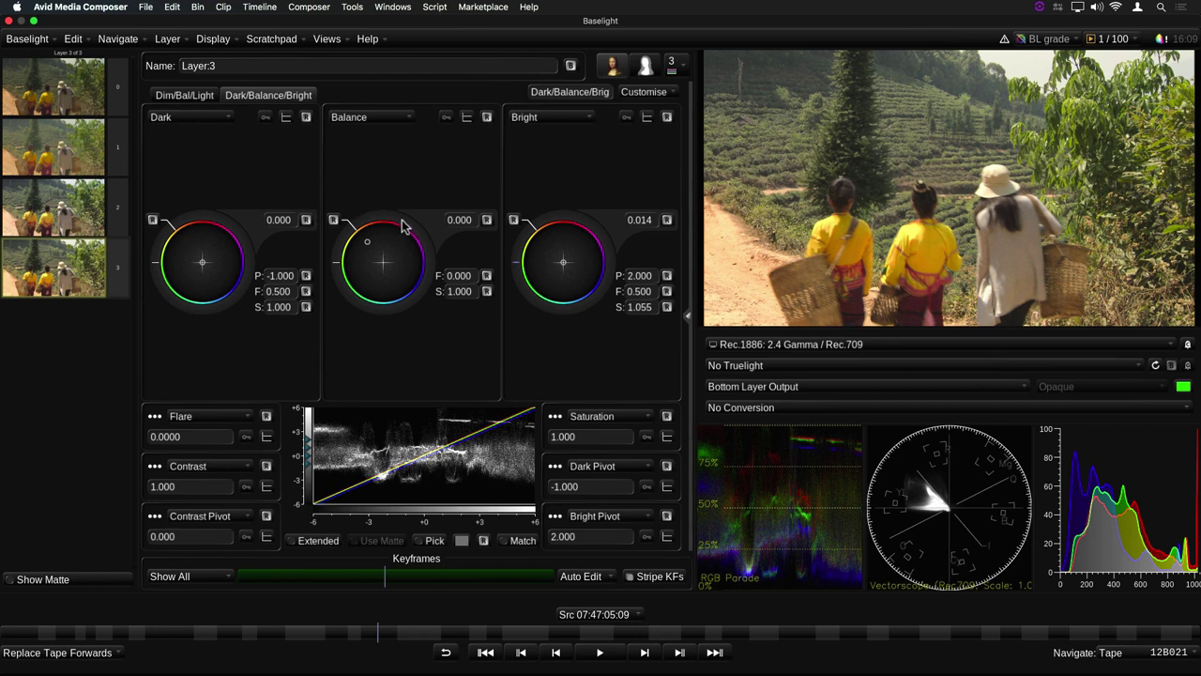
{"action": "left_click_drag", "start_coordinate": [344, 215], "coordinate": [336, 211]}
{"action": "left_click", "coordinate": [73, 38]}
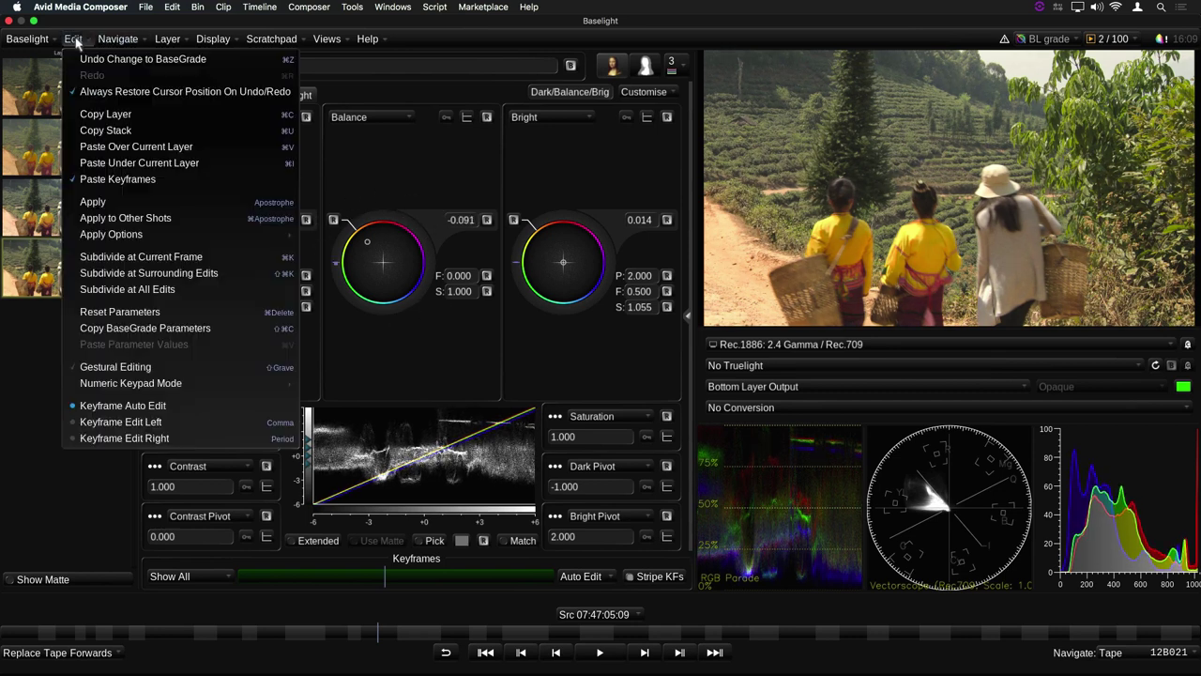
{"action": "left_click", "coordinate": [169, 219]}
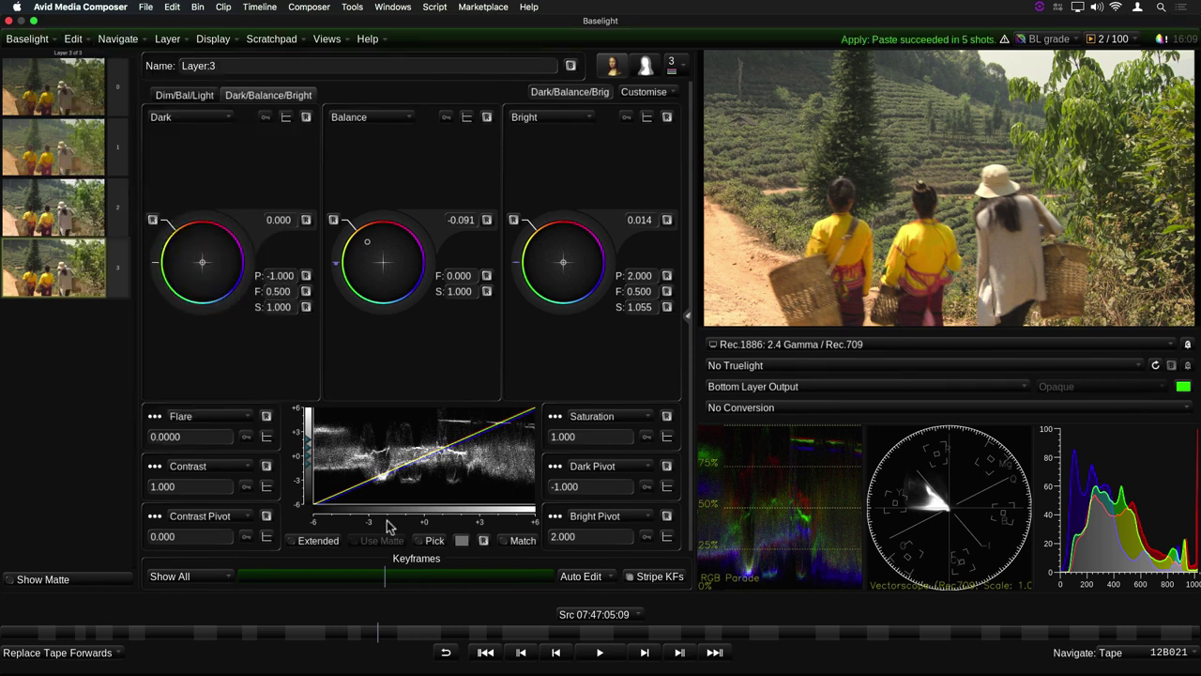
Step forward through later shots, raising one shot's Balance master to about 0.28
{"action": "left_click", "coordinate": [679, 654]}
{"action": "left_click", "coordinate": [680, 654]}
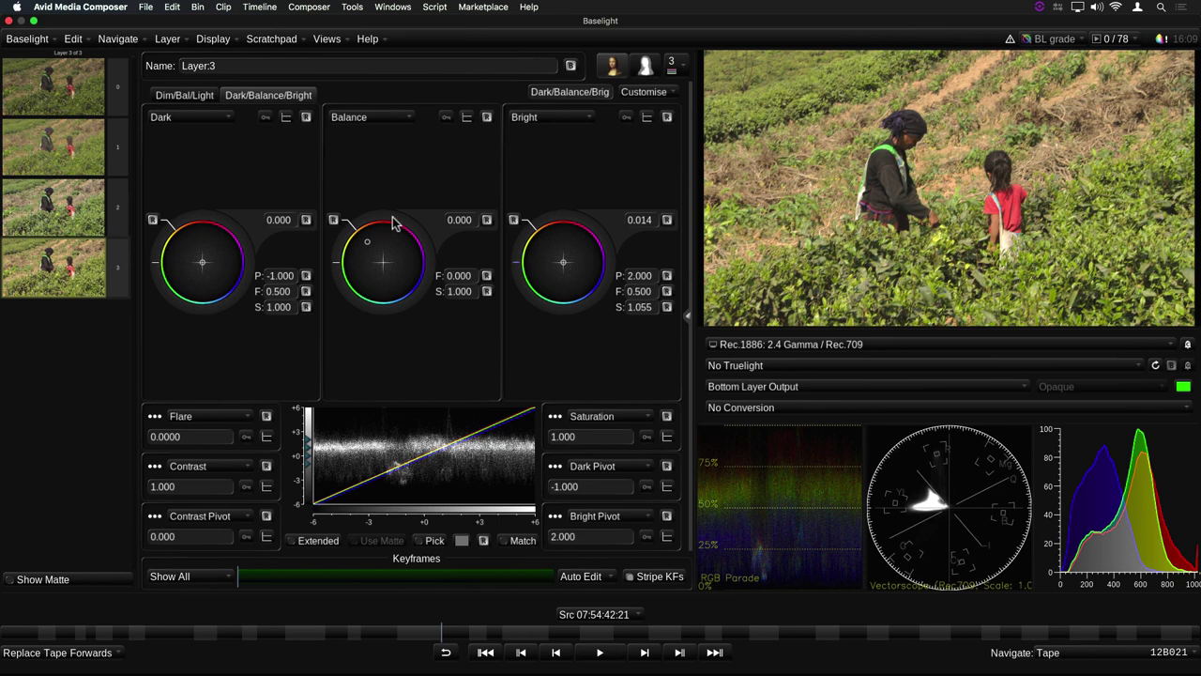
{"action": "mouse_move", "coordinate": [418, 252]}
{"action": "left_mouse_down"}
{"action": "mouse_move", "coordinate": [423, 206]}
{"action": "mouse_move", "coordinate": [365, 194]}
{"action": "mouse_move", "coordinate": [335, 207]}
{"action": "left_mouse_up"}
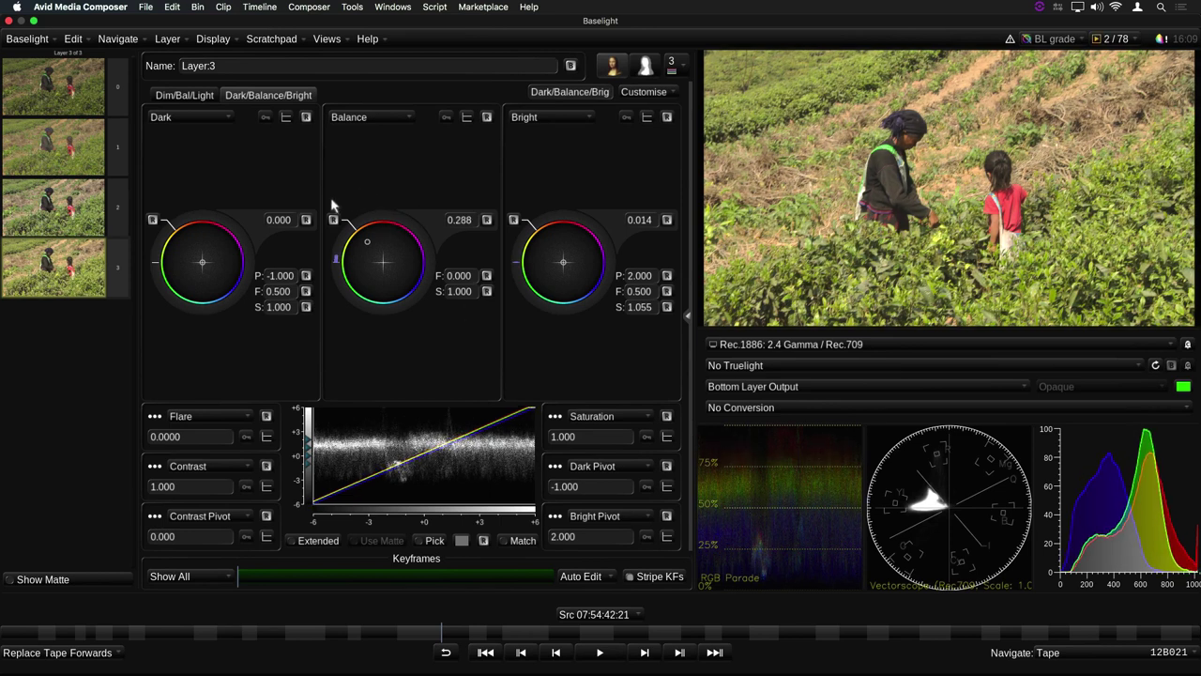
{"action": "left_click", "coordinate": [680, 654]}
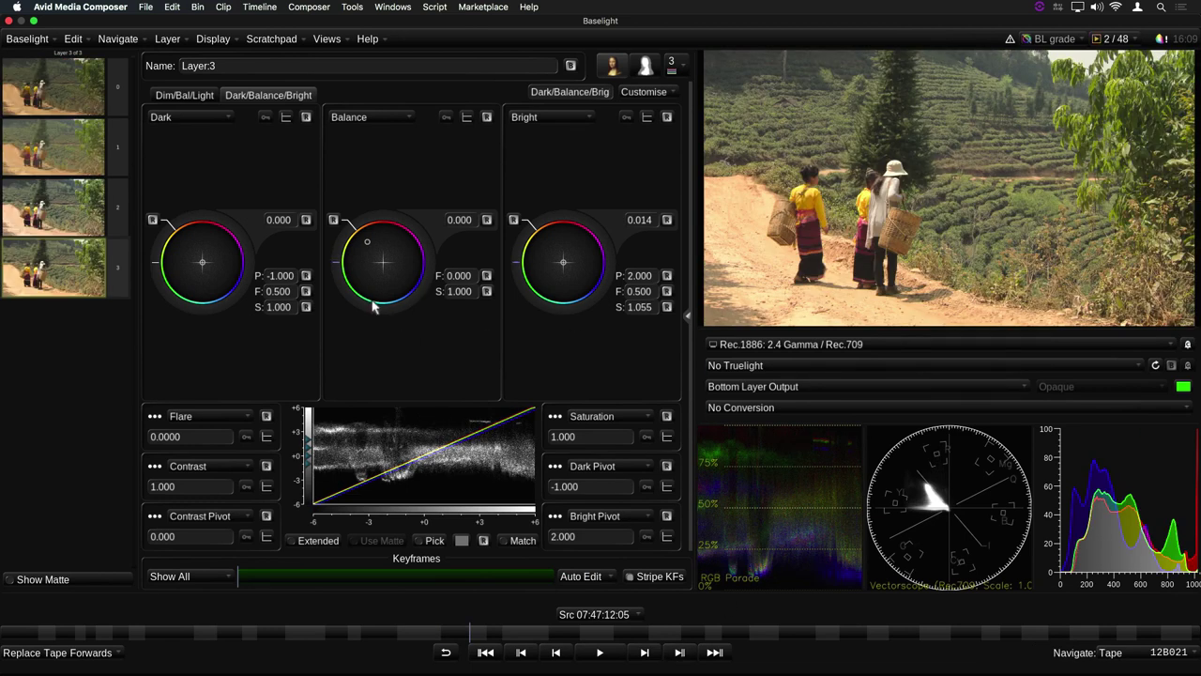
{"action": "left_click", "coordinate": [680, 653]}
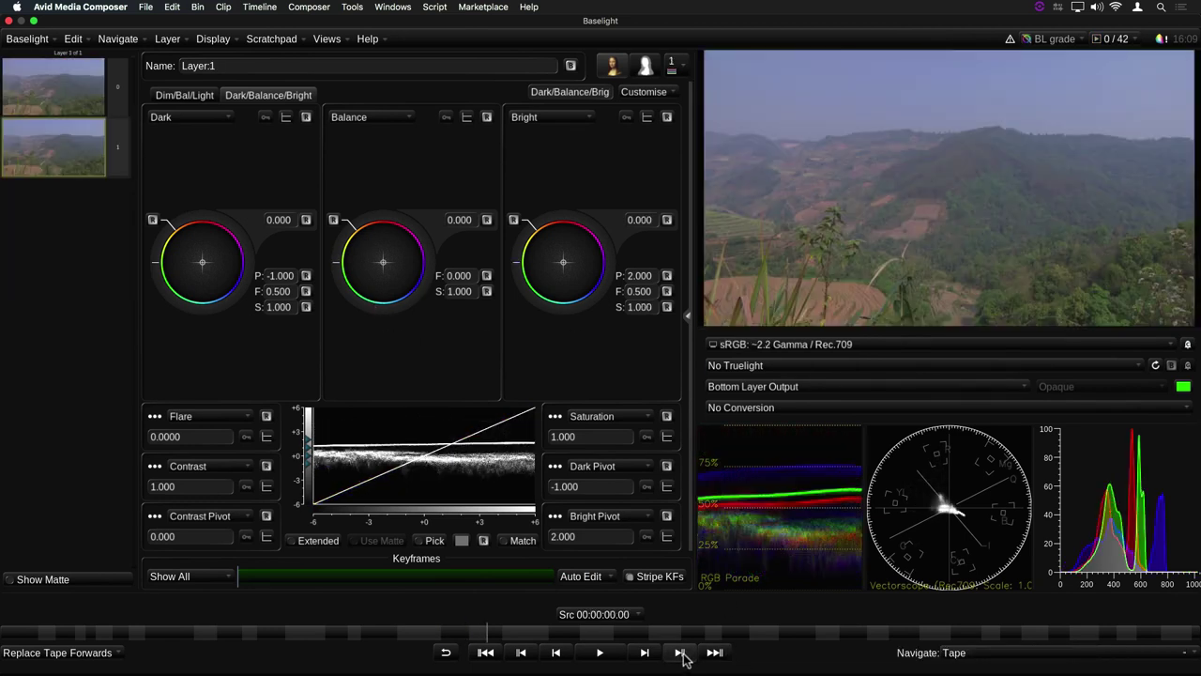
Advance two shots to the five-layer street shot and show the page 2 Scratchpad slots as a grid
{"action": "left_click", "coordinate": [682, 654]}
{"action": "left_click", "coordinate": [681, 654]}
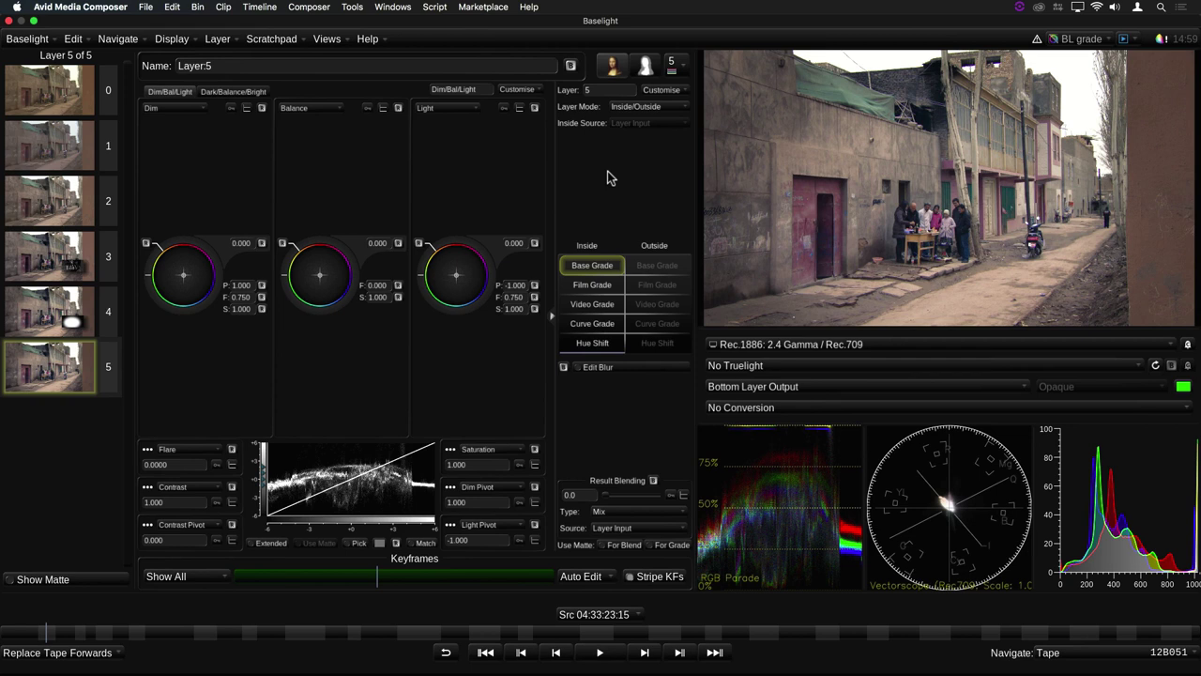
{"action": "key", "text": "g"}
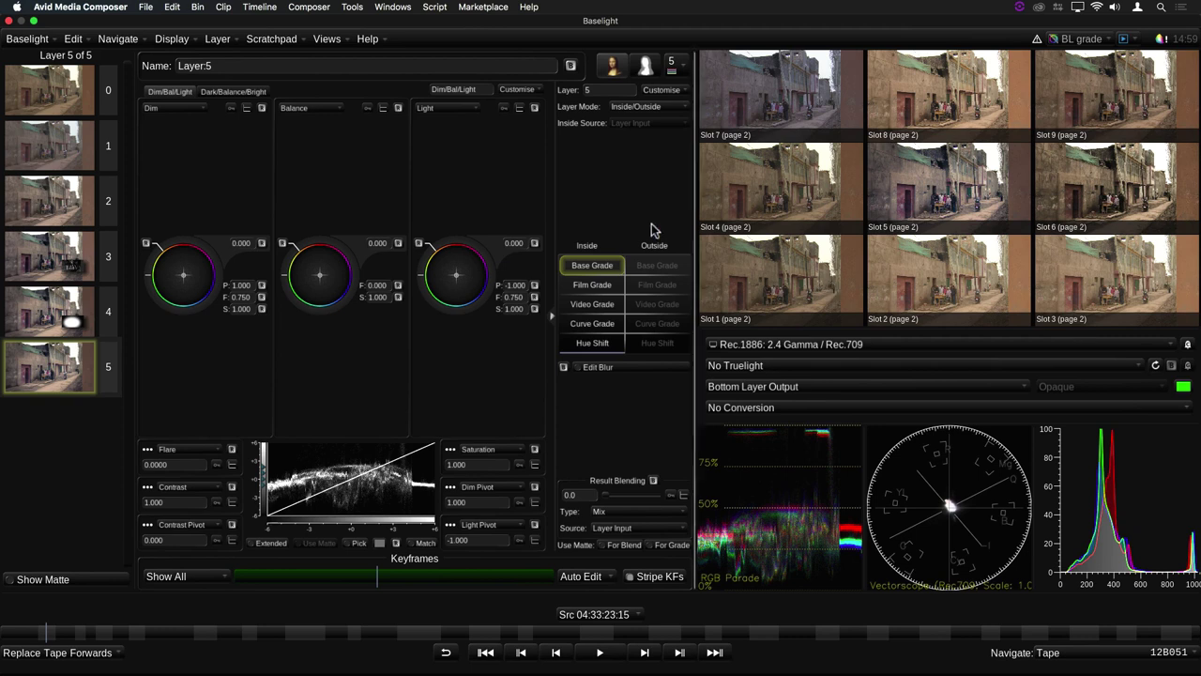
{"action": "left_click", "coordinate": [279, 42]}
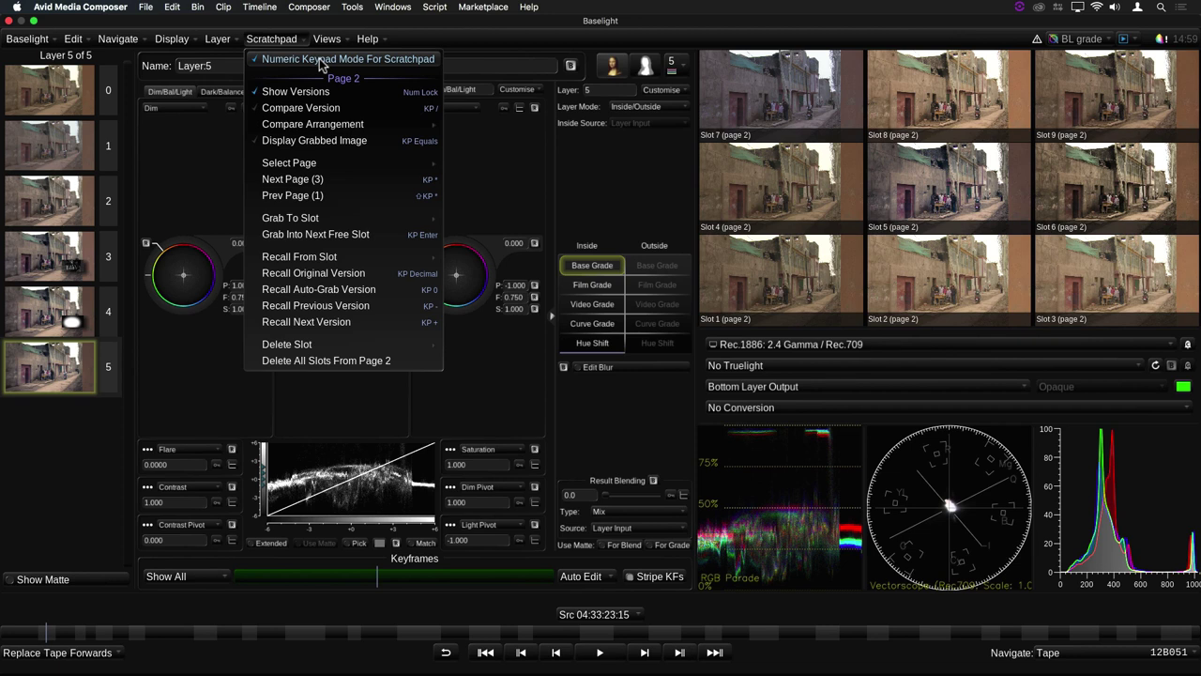
Go to Scratchpad page 1 and grab the street frame into free slot 7
{"action": "left_click", "coordinate": [343, 198]}
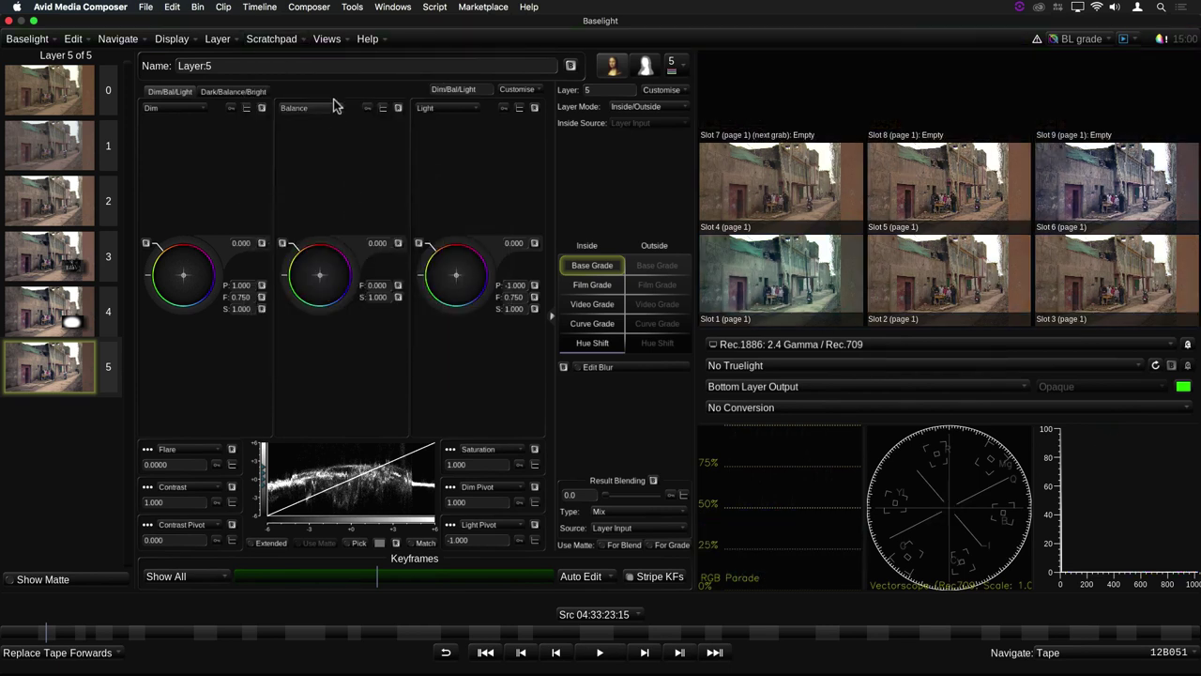
{"action": "left_click", "coordinate": [295, 40]}
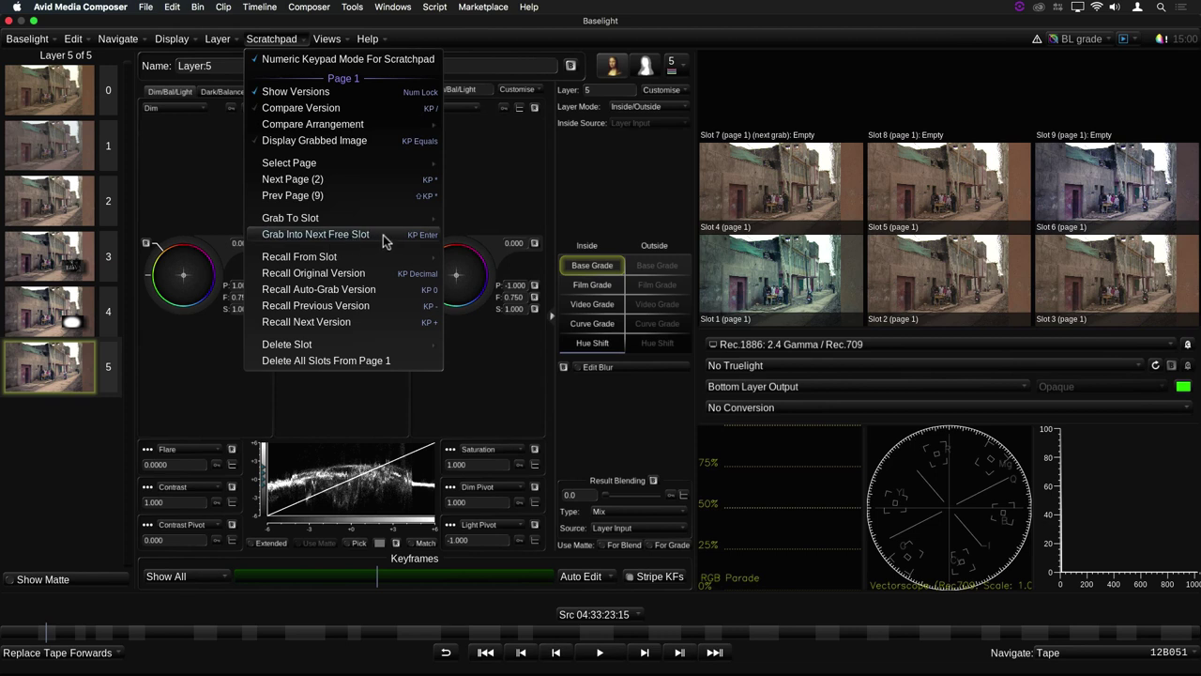
{"action": "left_click", "coordinate": [501, 198]}
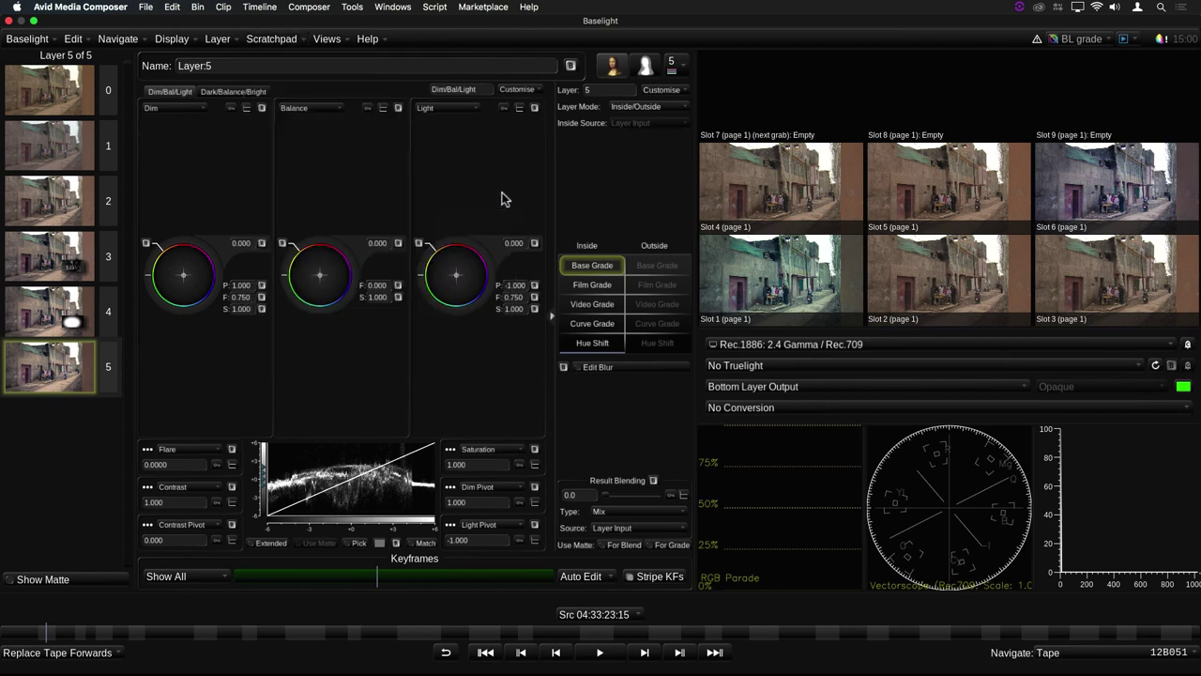
{"action": "key", "text": "KP_Enter"}
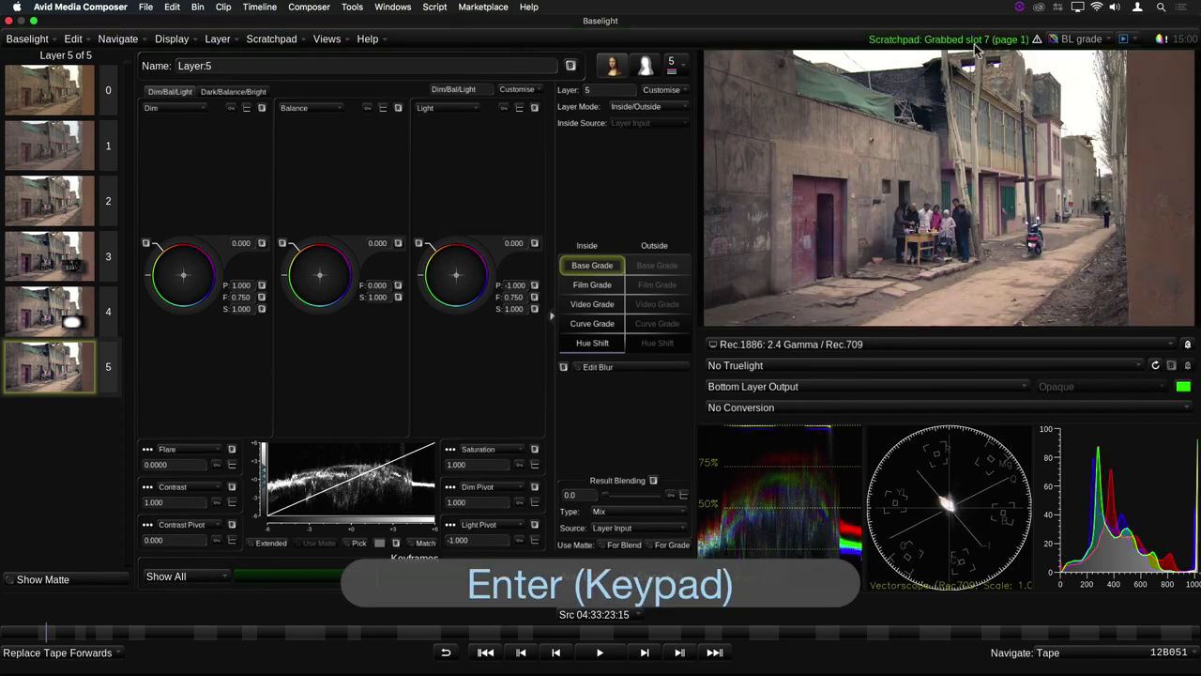
{"action": "left_click", "coordinate": [945, 58]}
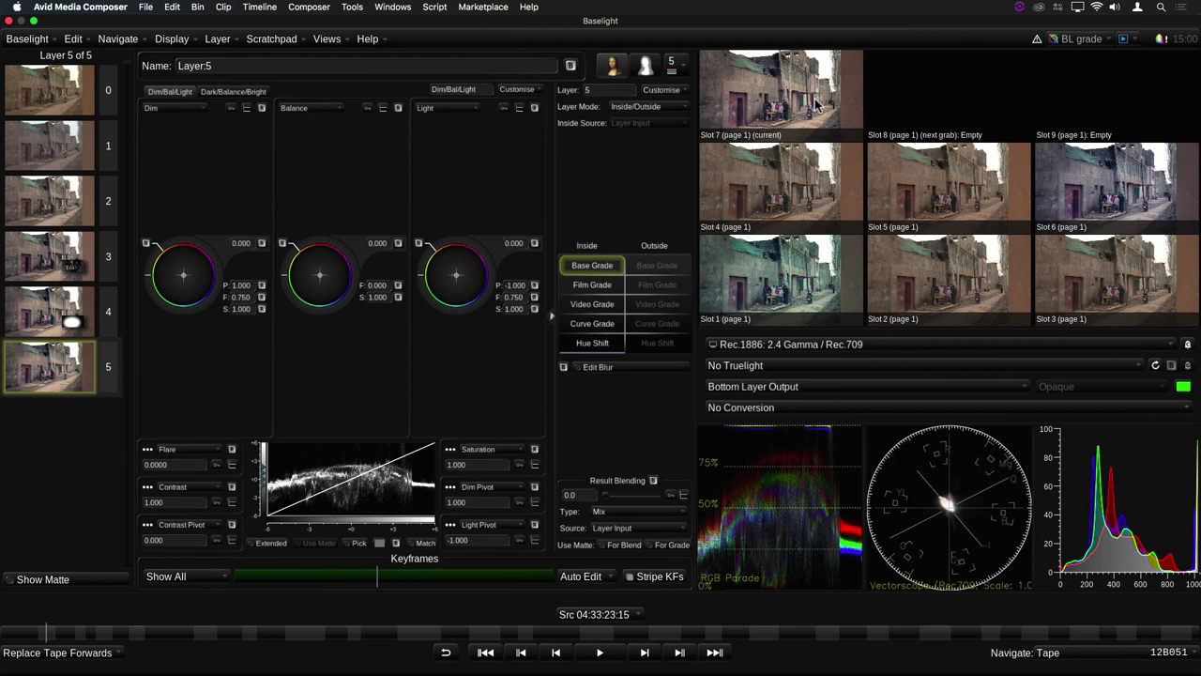
Return the Scratchpad to page 2 and jump to the three-layer tea-field shot
{"action": "scroll", "coordinate": [816, 105], "scroll_direction": "down", "scroll_amount": 5}
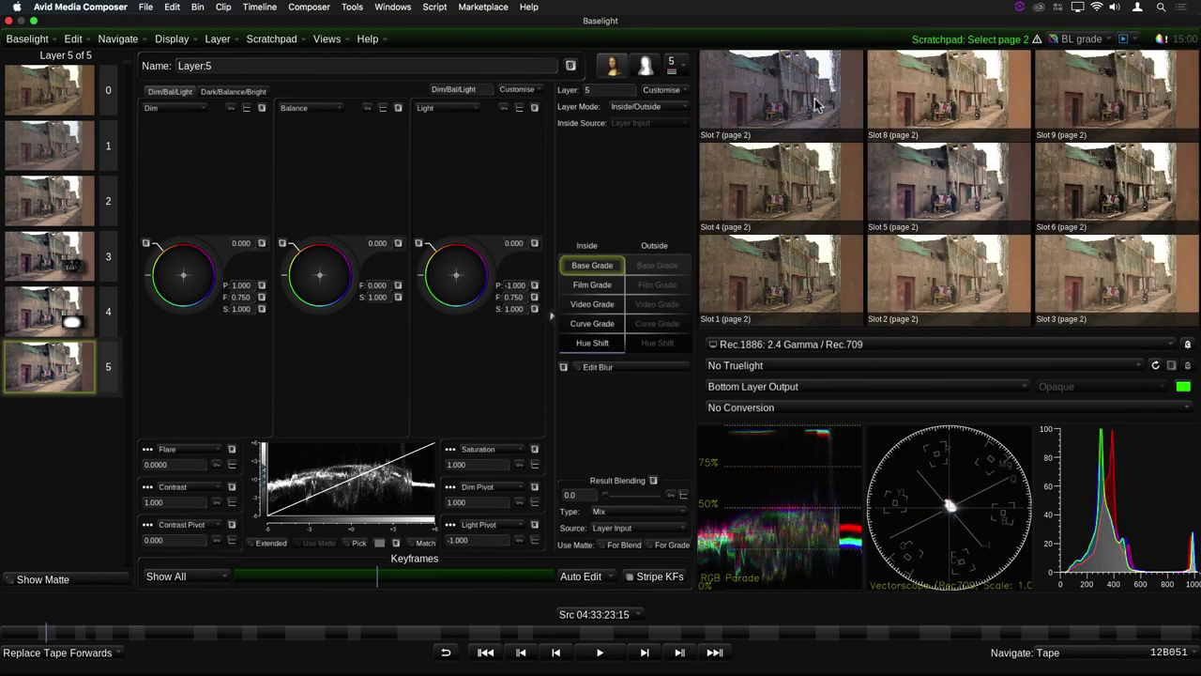
{"action": "scroll", "coordinate": [816, 105], "scroll_direction": "up", "scroll_amount": 4}
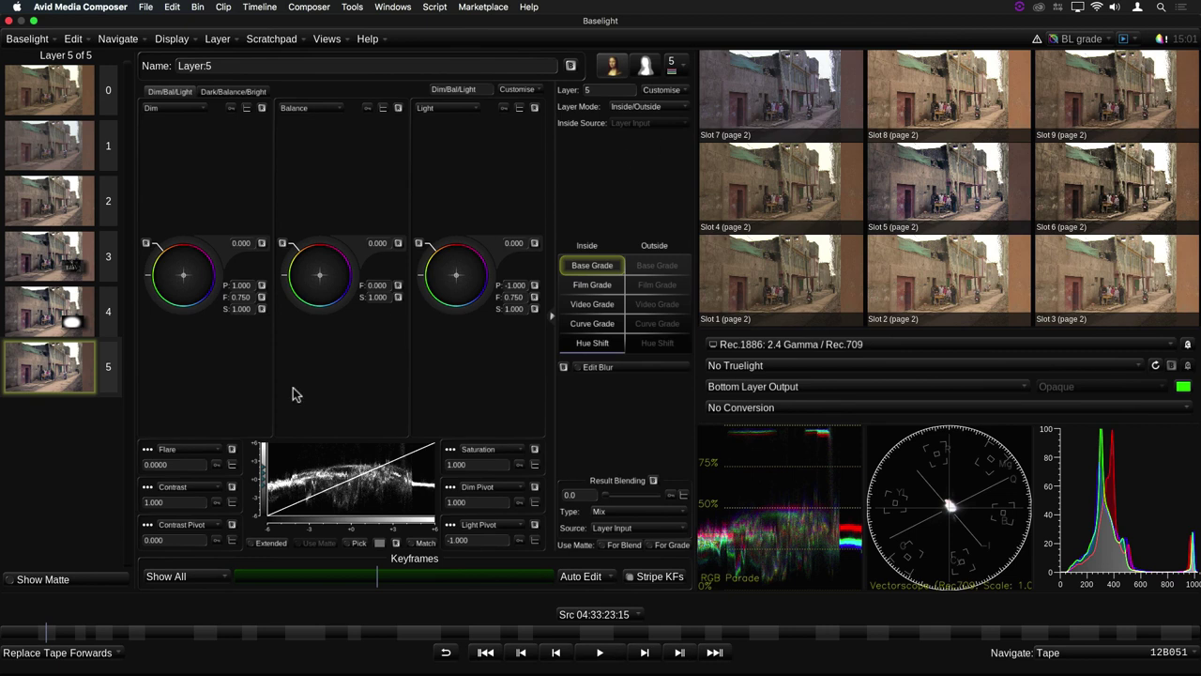
{"action": "left_click_drag", "start_coordinate": [52, 636], "coordinate": [453, 640]}
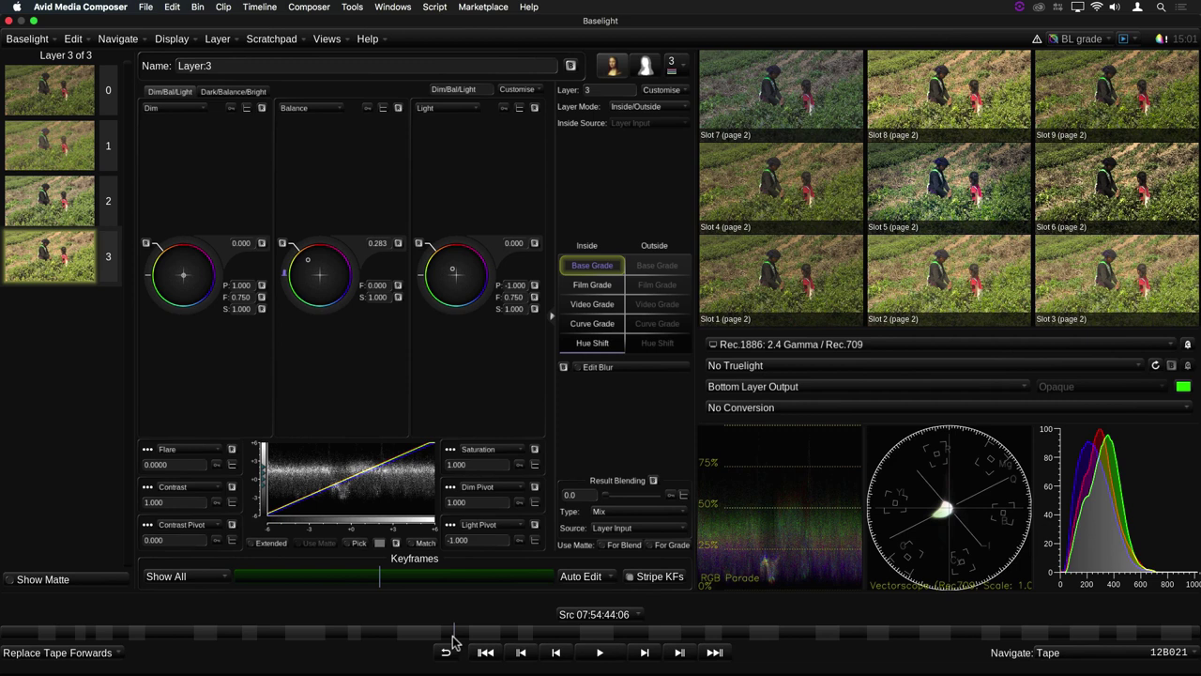
Enable Display Grabbed Image so each page 2 slot shows its own grabbed shot
{"action": "left_click", "coordinate": [285, 42]}
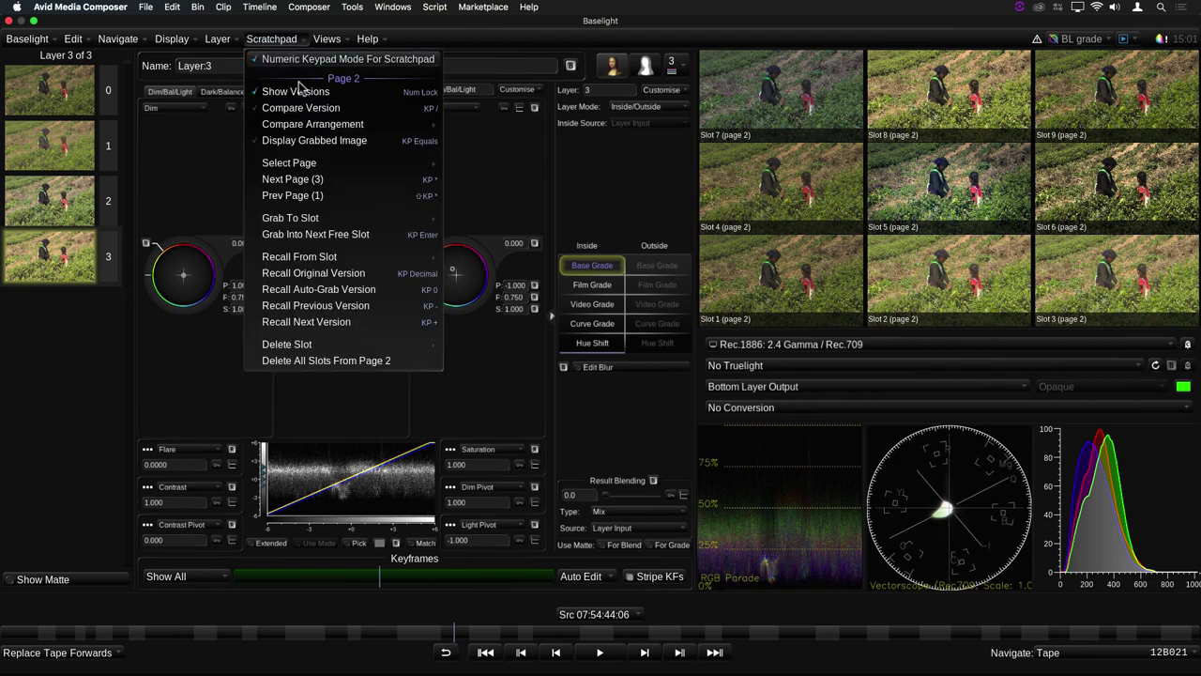
{"action": "left_click", "coordinate": [385, 145]}
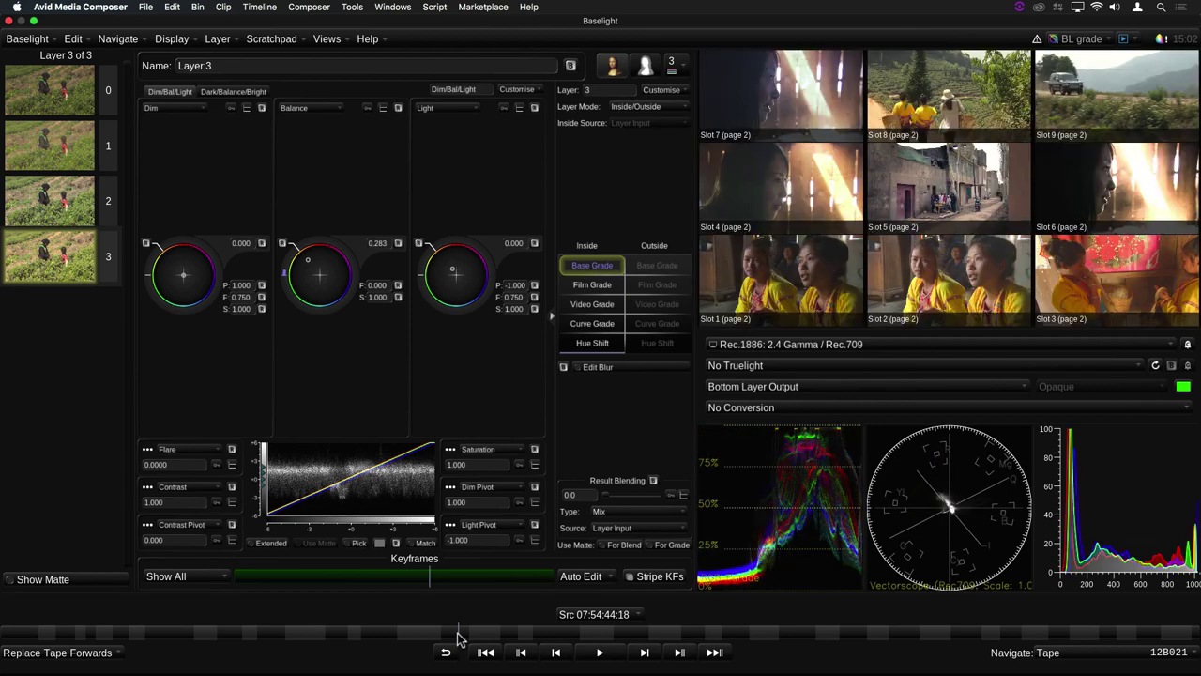
Grab the tea-field frame into slot 1 of page 9 and turn on Compare Version
{"action": "key", "text": "9"}
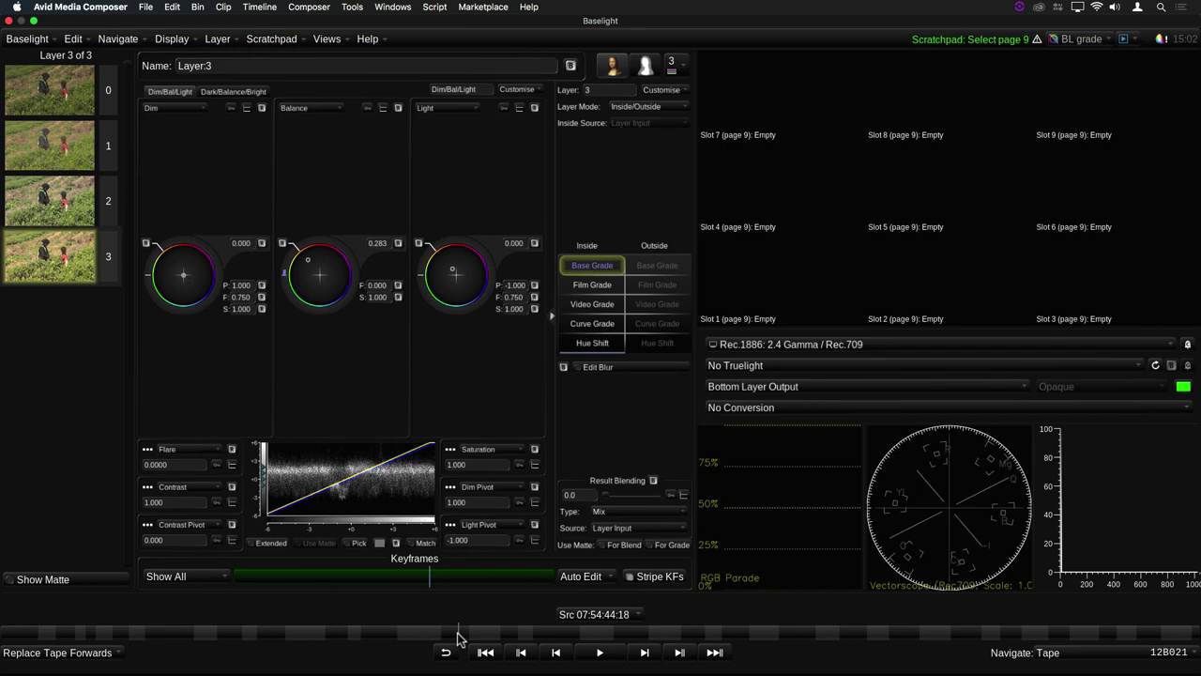
{"action": "key", "text": "KP_1"}
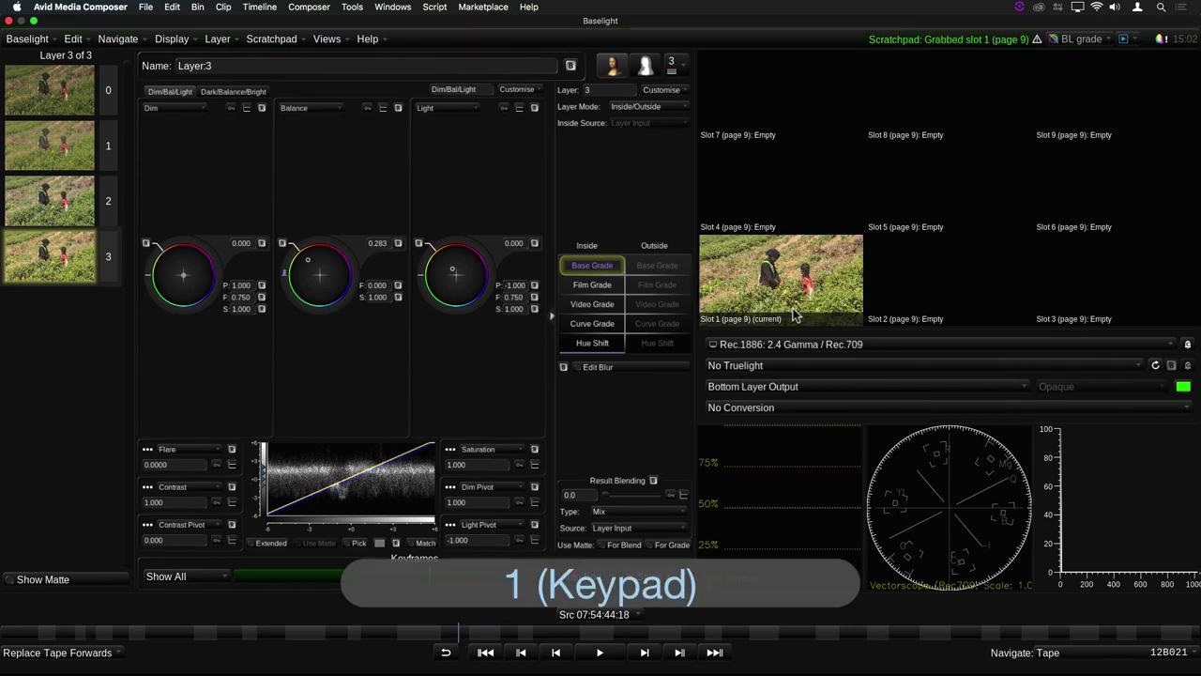
{"action": "left_click", "coordinate": [289, 41]}
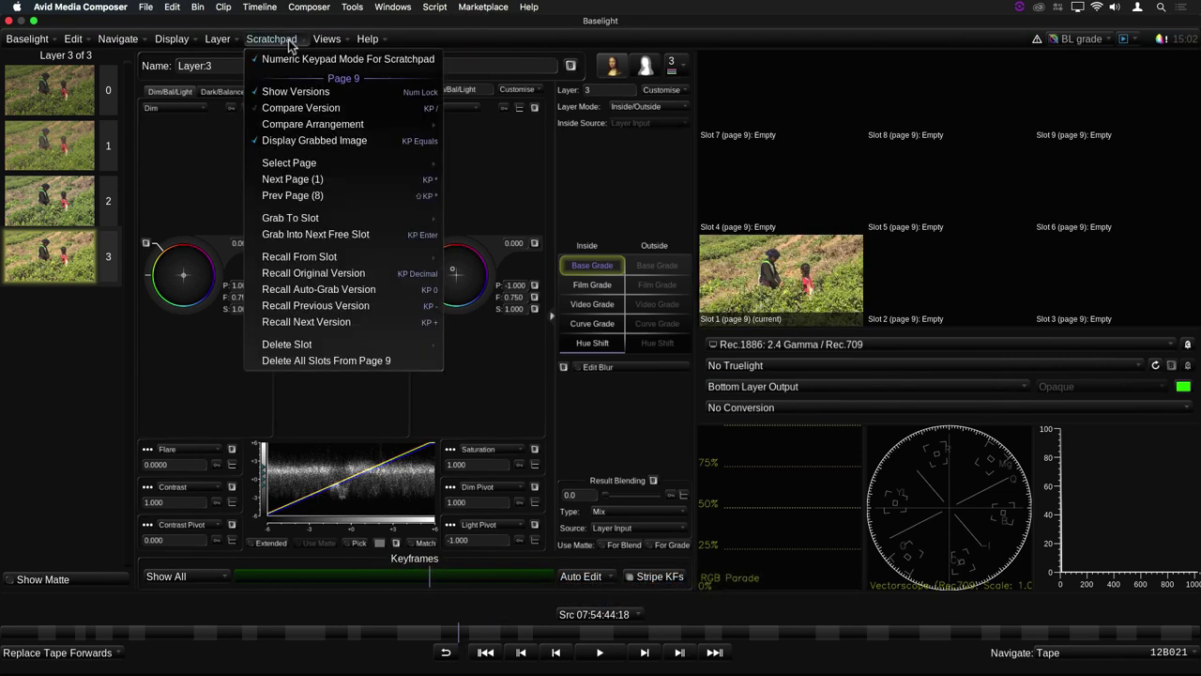
{"action": "left_click", "coordinate": [377, 109]}
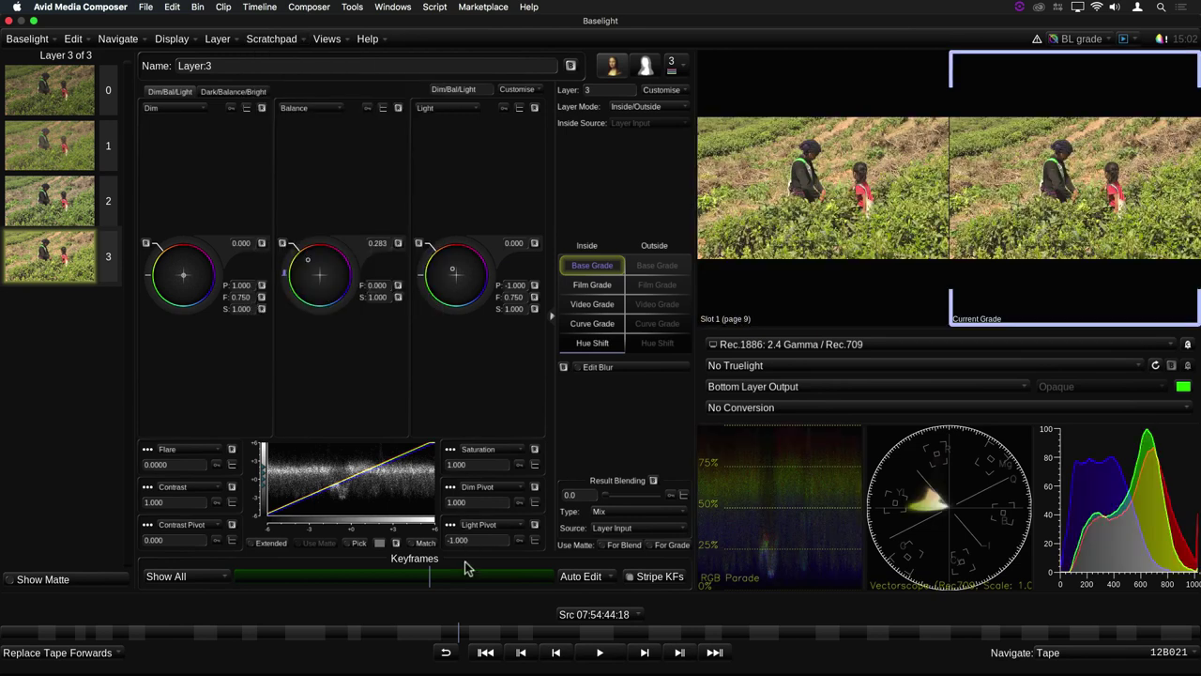
Jump to the hand-picking-leaves shot to compare it against slot 1
{"action": "left_click", "coordinate": [461, 632]}
{"action": "left_click", "coordinate": [483, 635]}
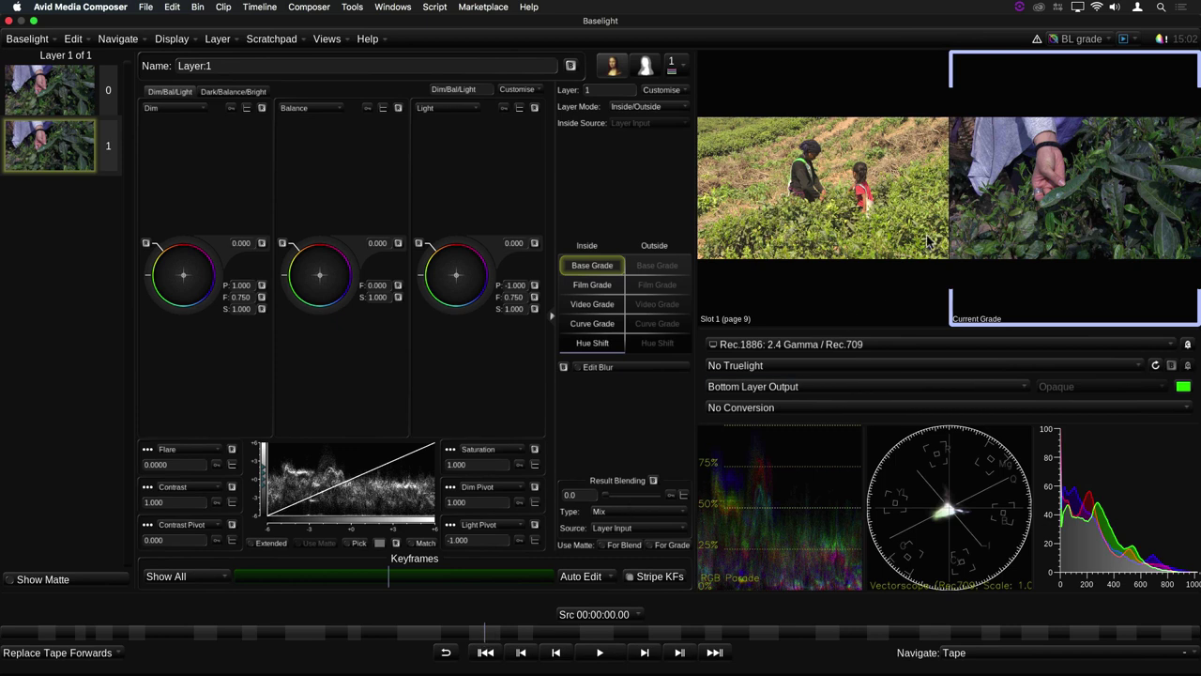
{"action": "left_click", "coordinate": [284, 42]}
Compare slot 1 with a diagonal wipe, then shift the shot's Balance to 1.172
{"action": "mouse_move", "coordinate": [310, 124]}
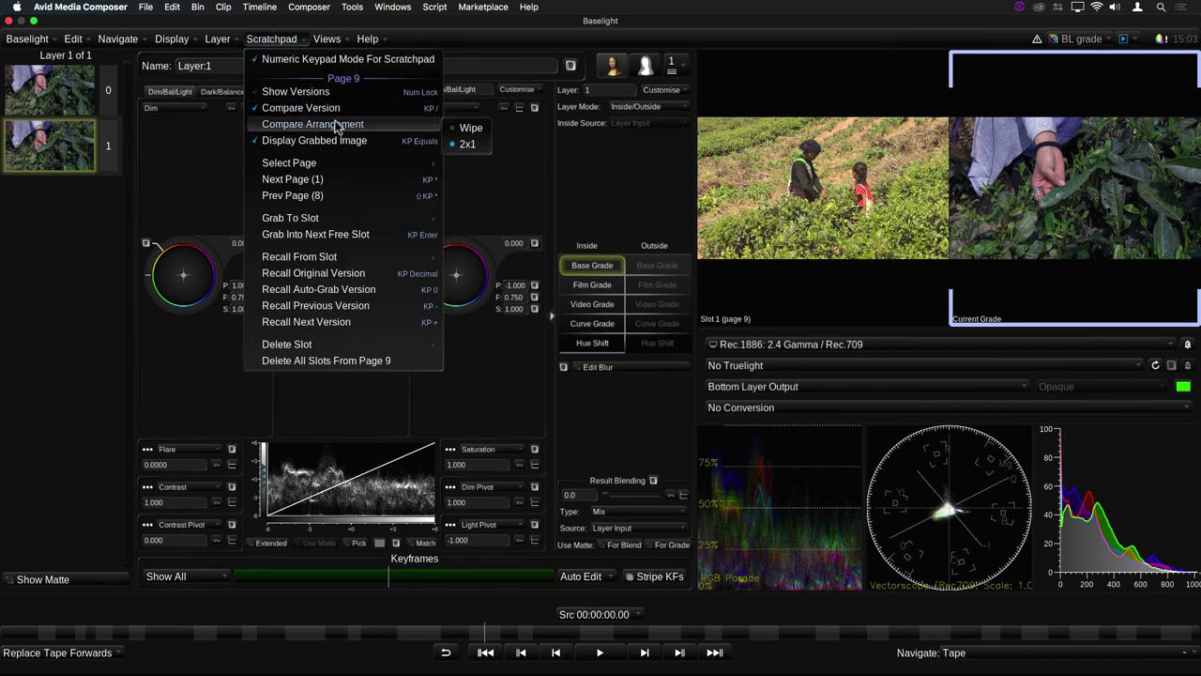
{"action": "left_click", "coordinate": [478, 130]}
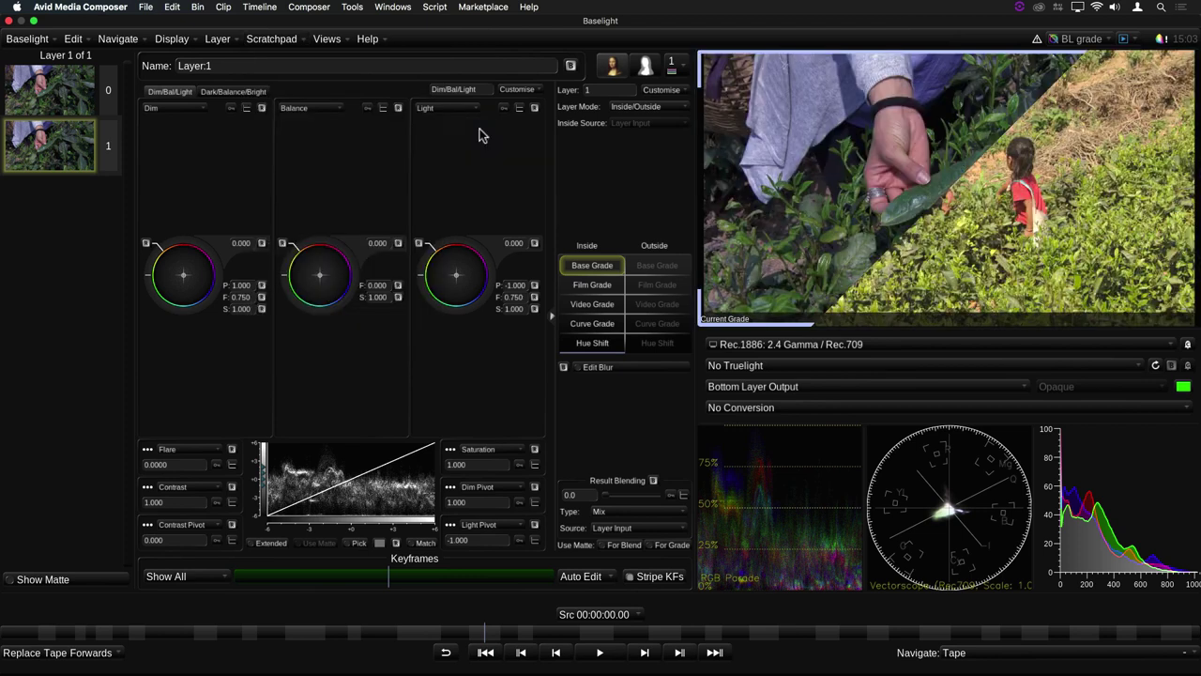
{"action": "left_click_drag", "start_coordinate": [969, 179], "coordinate": [1079, 193]}
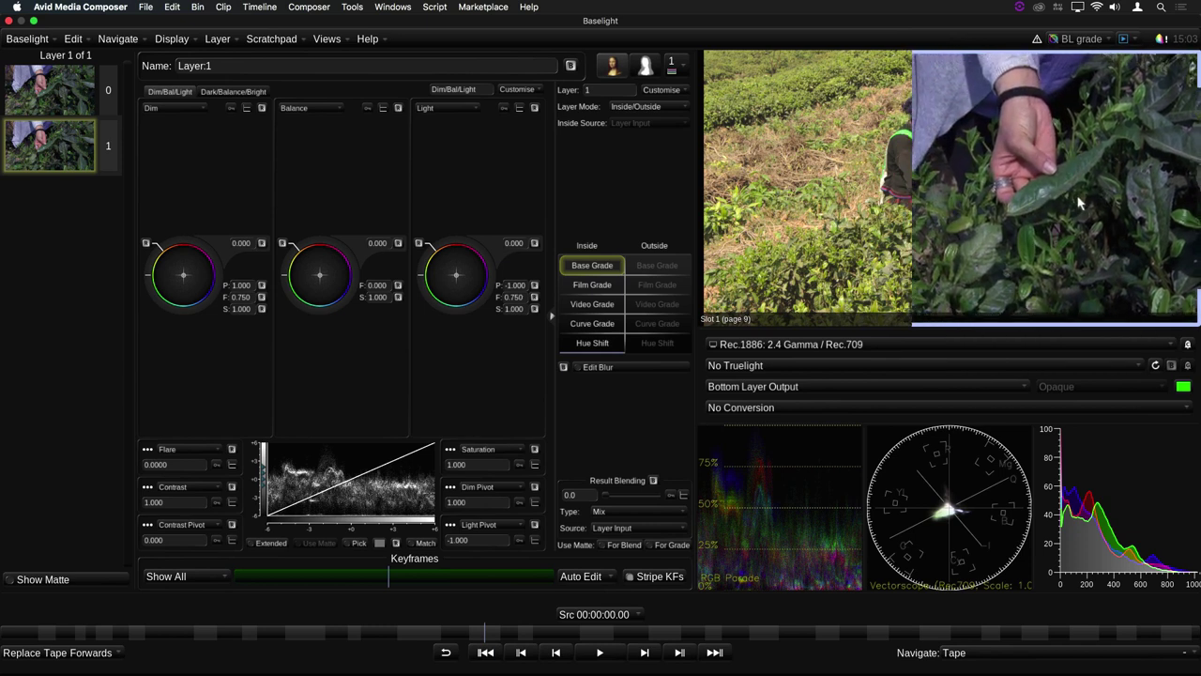
{"action": "left_click", "coordinate": [322, 279]}
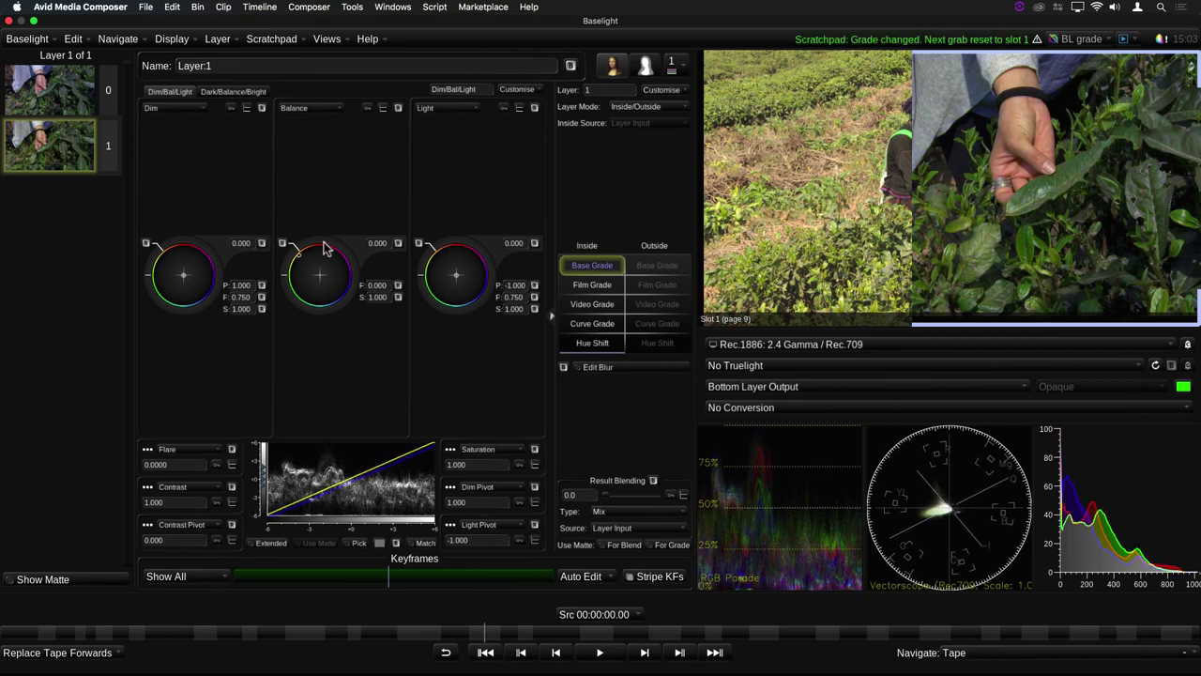
{"action": "left_click_drag", "start_coordinate": [325, 247], "coordinate": [324, 330]}
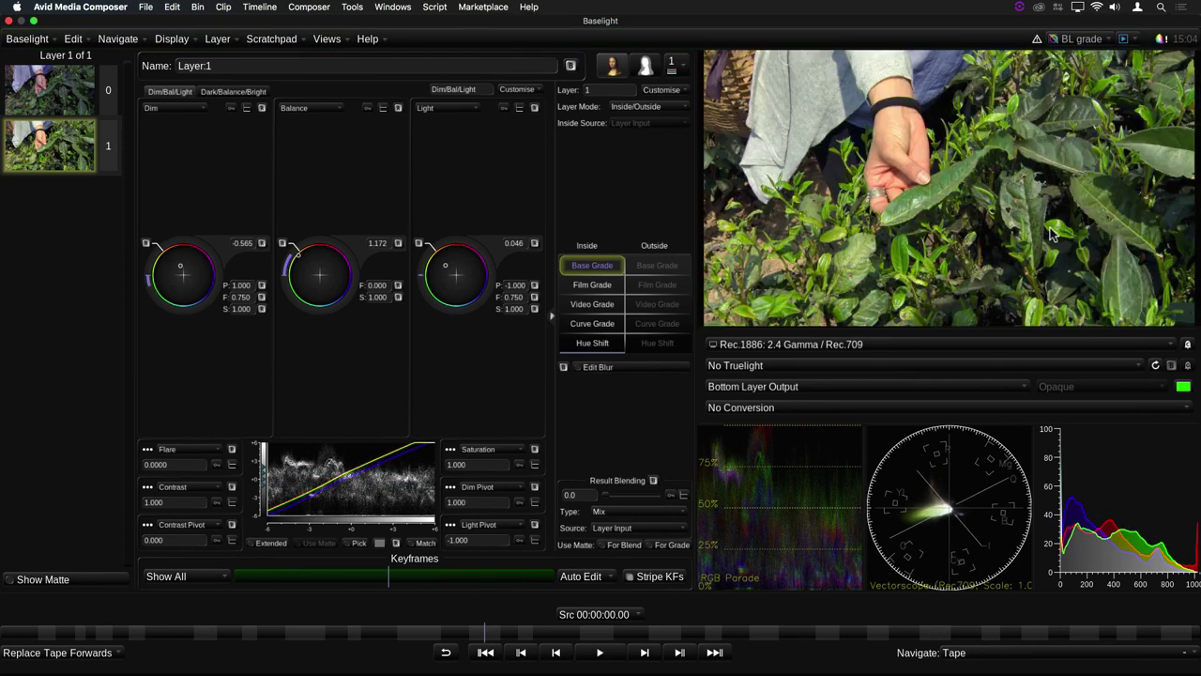
Re-enable Compare Version in 2x1 side-by-side arrangement and briefly bypass the grade
{"action": "key", "text": "KP_Divide"}
{"action": "left_click", "coordinate": [271, 38]}
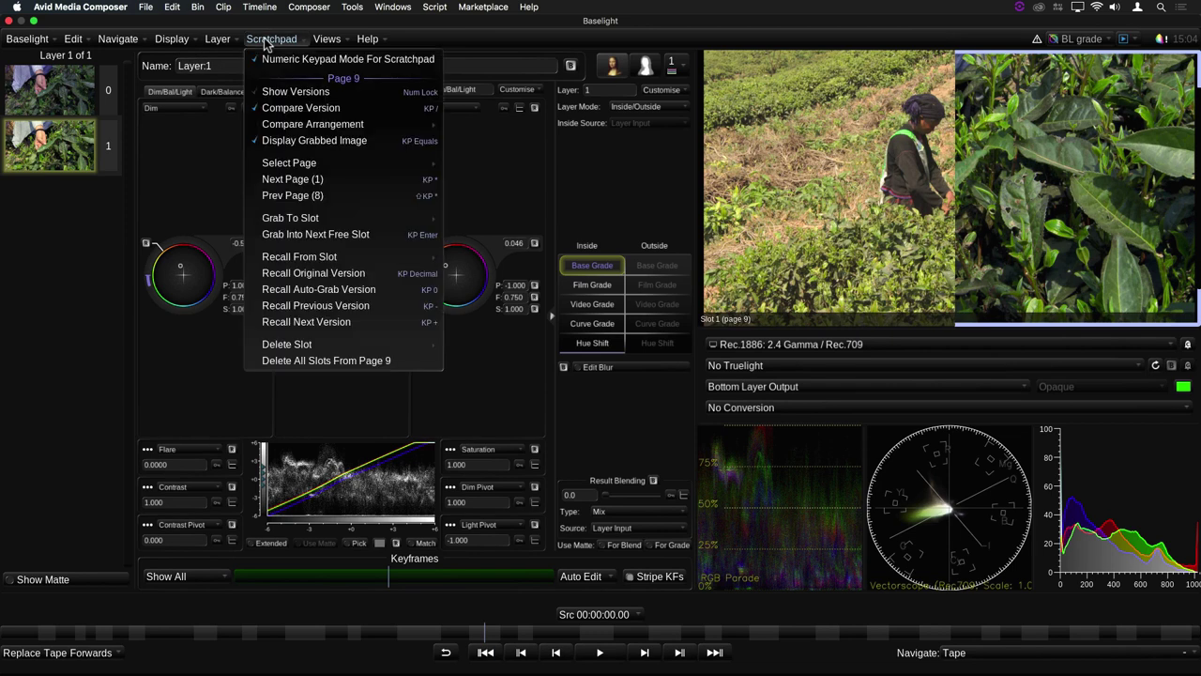
{"action": "mouse_move", "coordinate": [357, 125]}
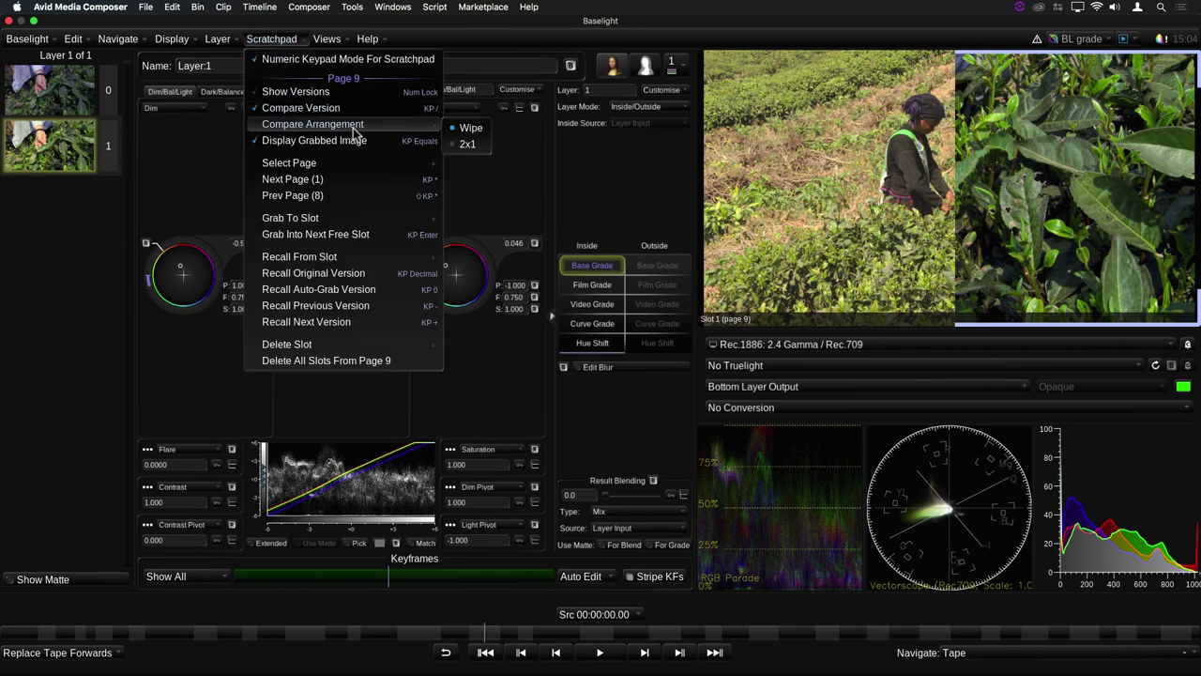
{"action": "left_click", "coordinate": [460, 146]}
{"action": "key", "text": "ctrl+b"}
{"action": "key", "text": "ctrl+b"}
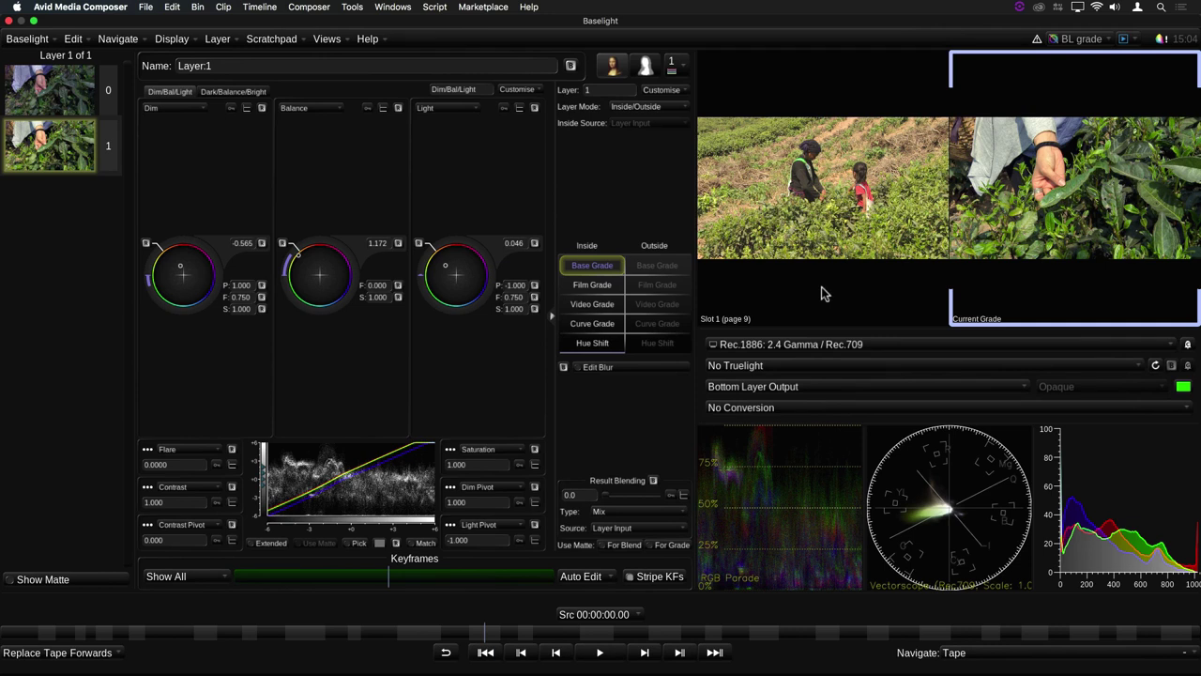
Move to the two-layer graded shot of a van on a dusty hillside road
{"action": "left_click", "coordinate": [508, 638]}
{"action": "left_click", "coordinate": [524, 638]}
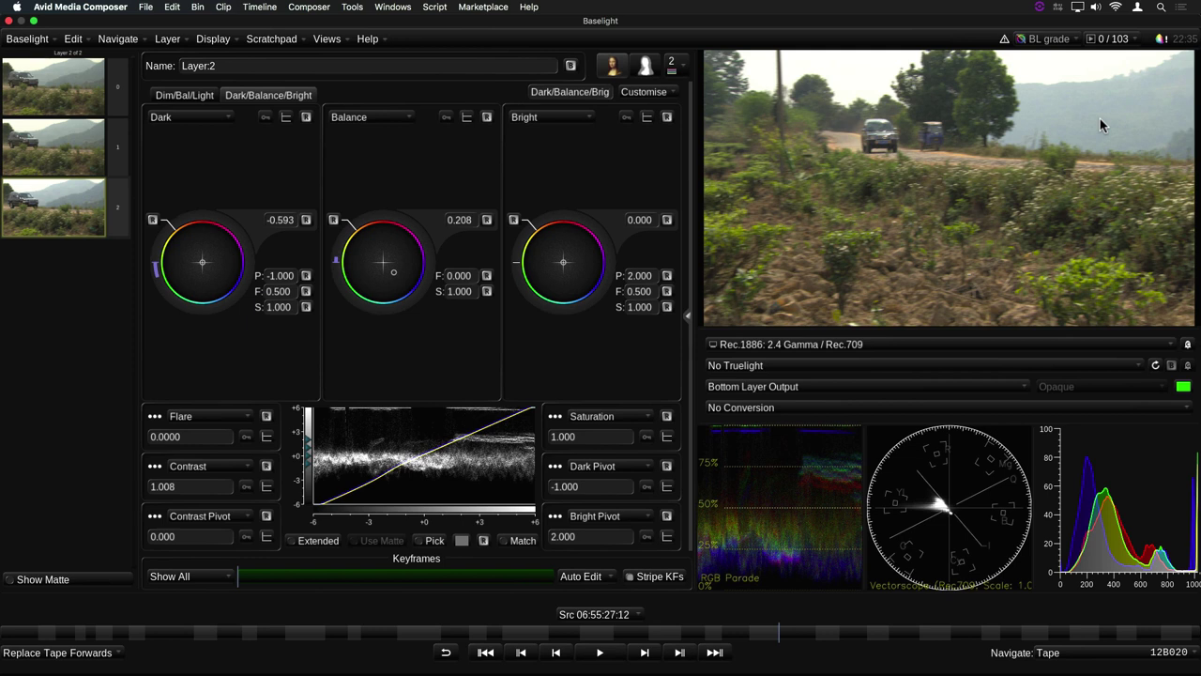
Open the Client Monitoring / Input Cache options and play the shot to cache its frames
{"action": "left_click", "coordinate": [1105, 41]}
{"action": "key", "text": "space"}
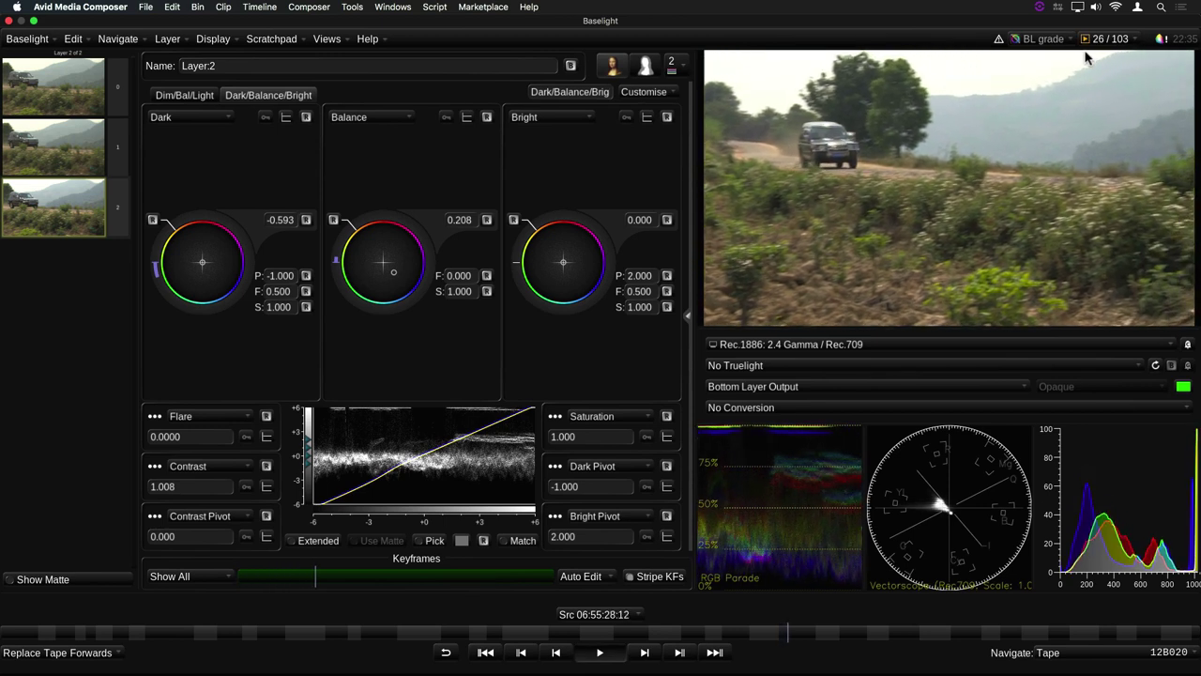